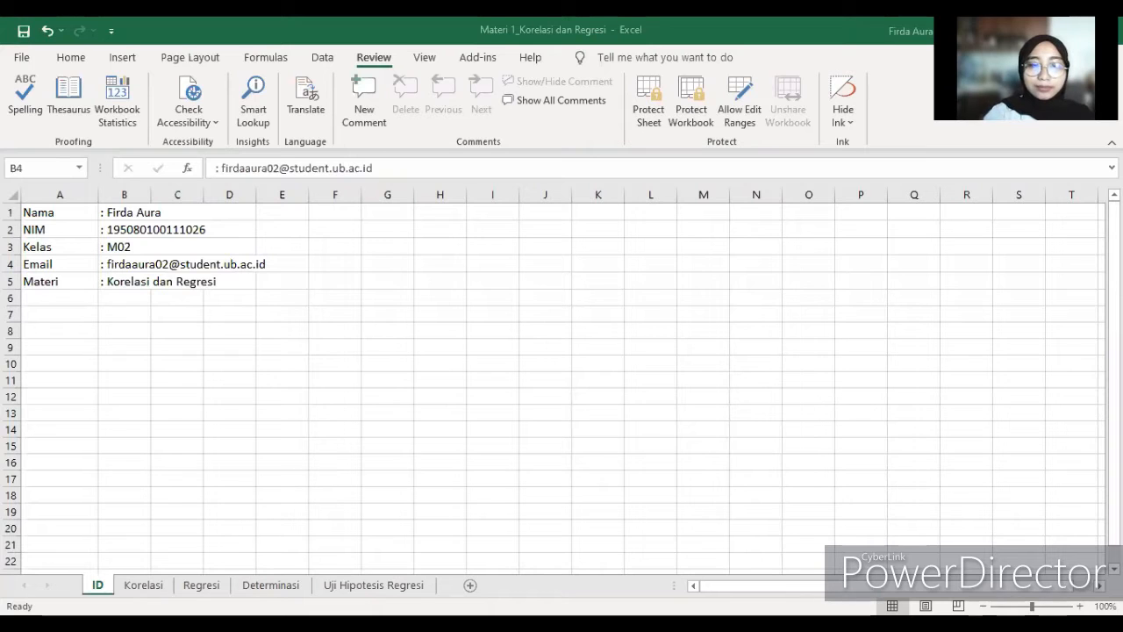
On the Korelasi sheet, clear the Suhu (Ln) and BOD (Ln) values in F3:G12
key("ctrl+Page_Down")
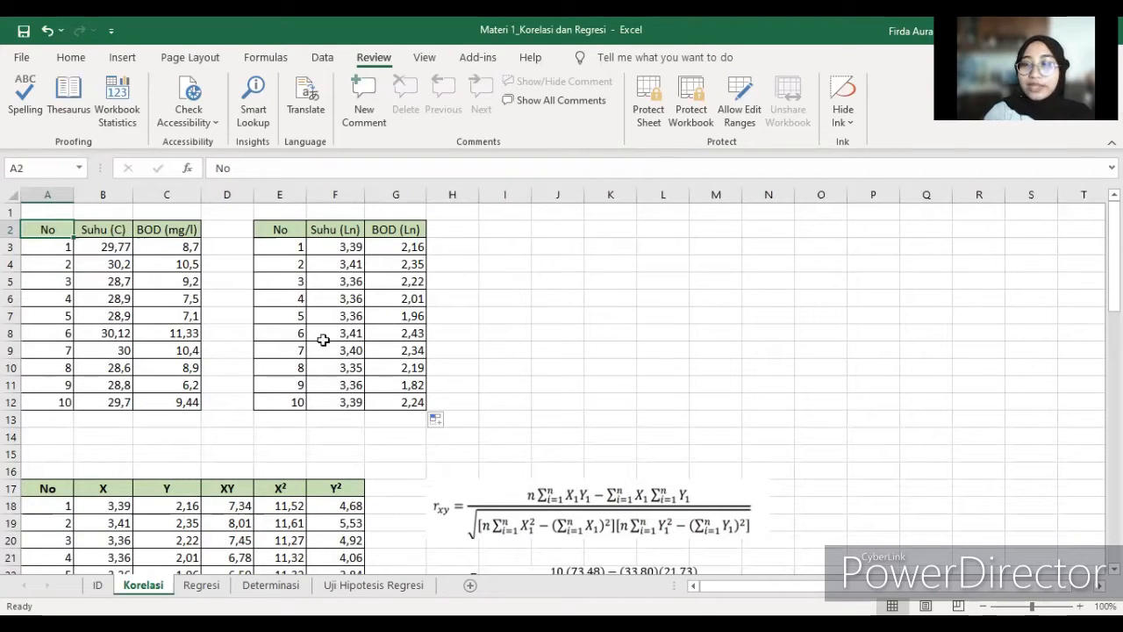
left_click(355, 248)
left_click_drag(355, 249, 412, 401)
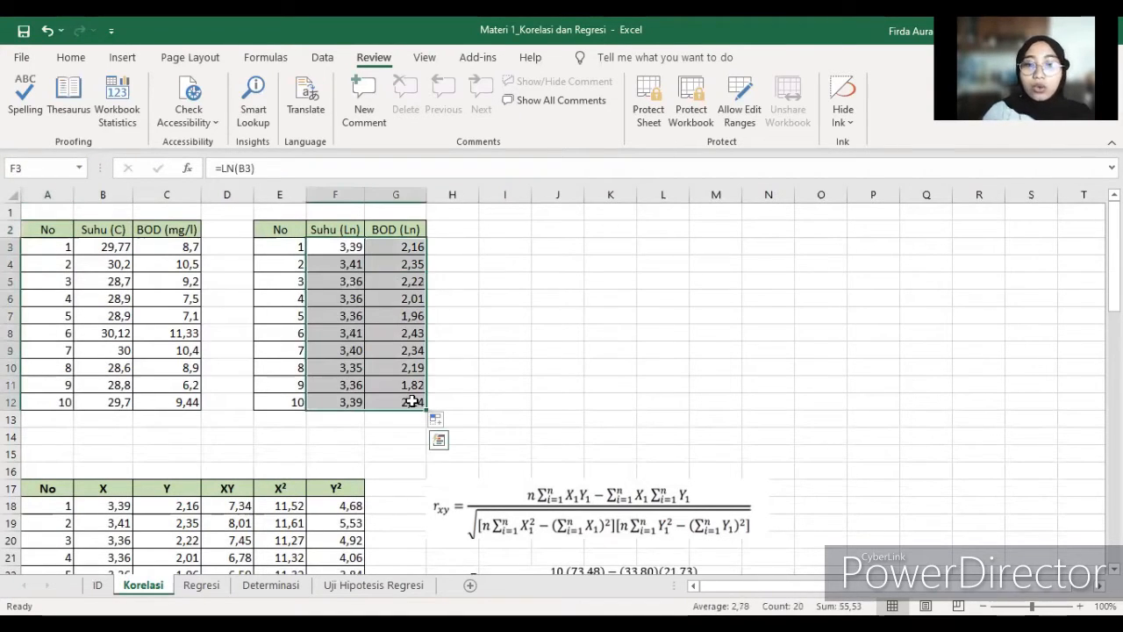
key("Delete")
Enter the natural logarithm formula =LN(B3) in cell F3 for the first Suhu (Ln) value
left_click(336, 249)
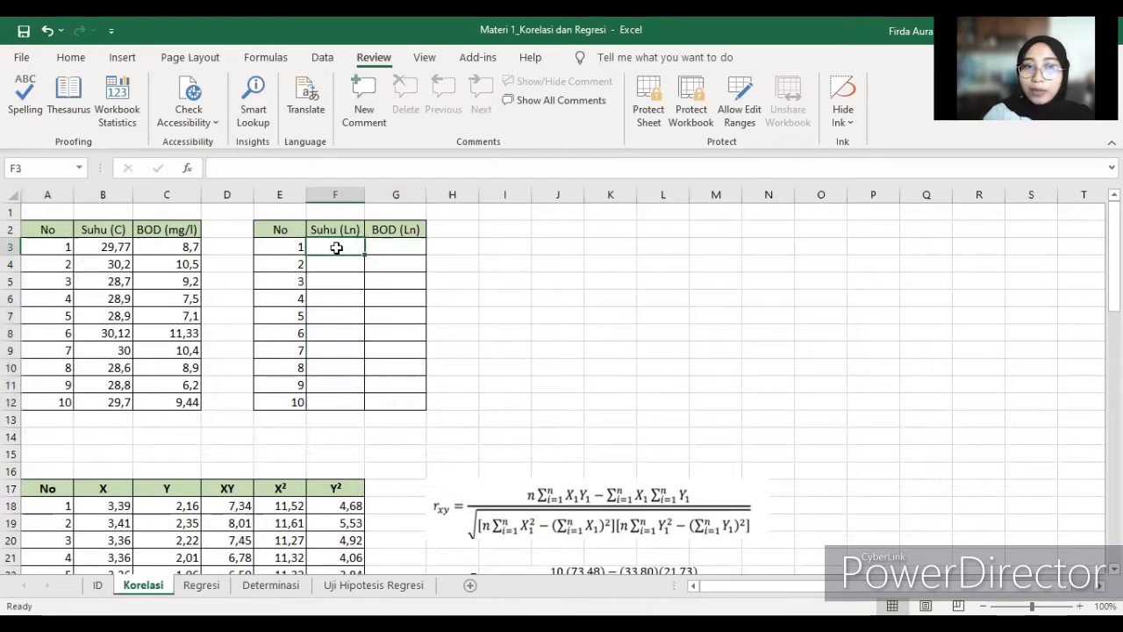
type("=")
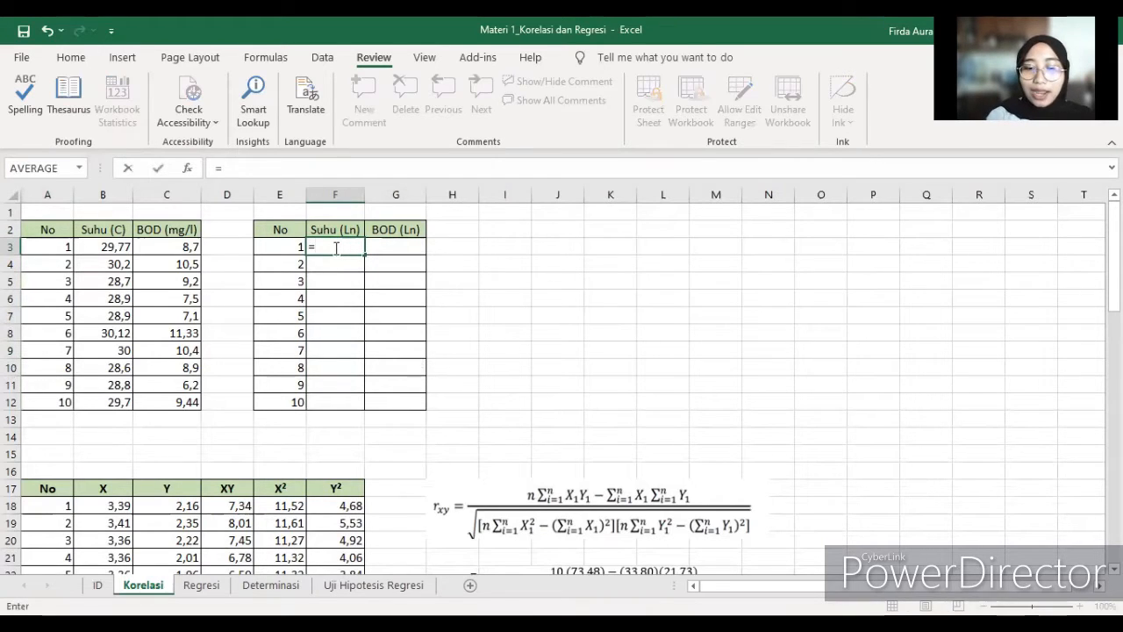
type("ln(")
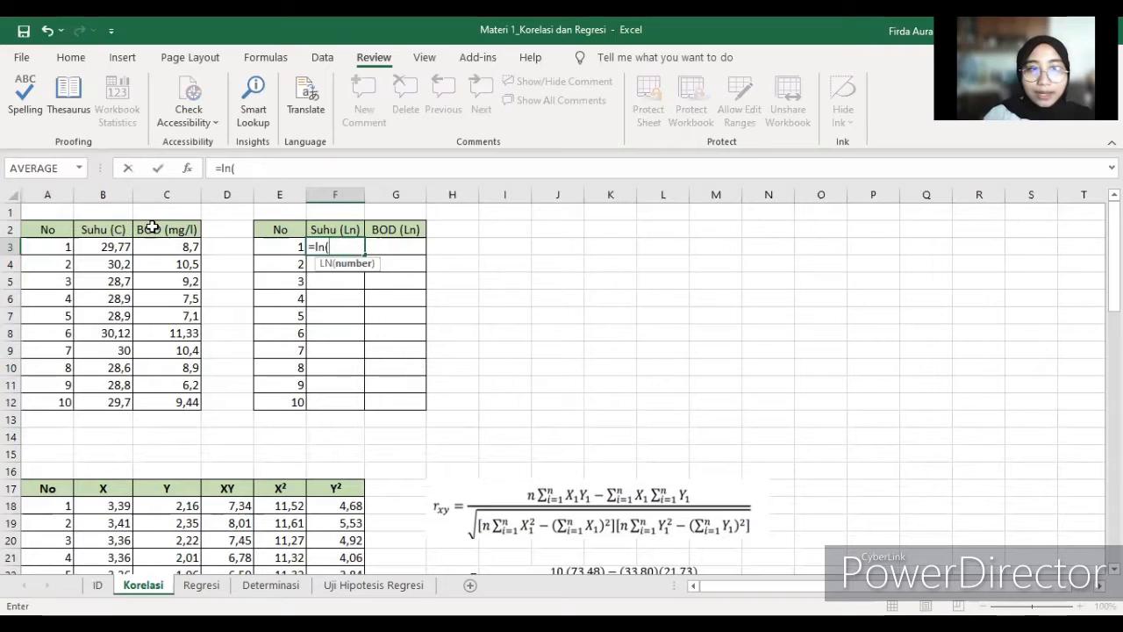
left_click(96, 247)
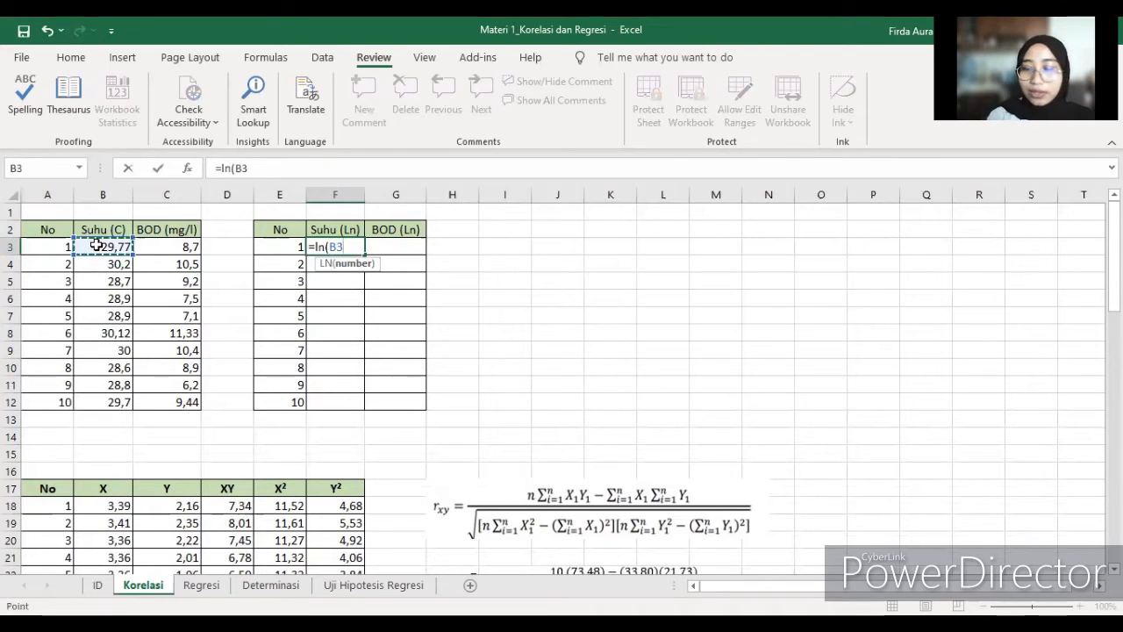
key("Return")
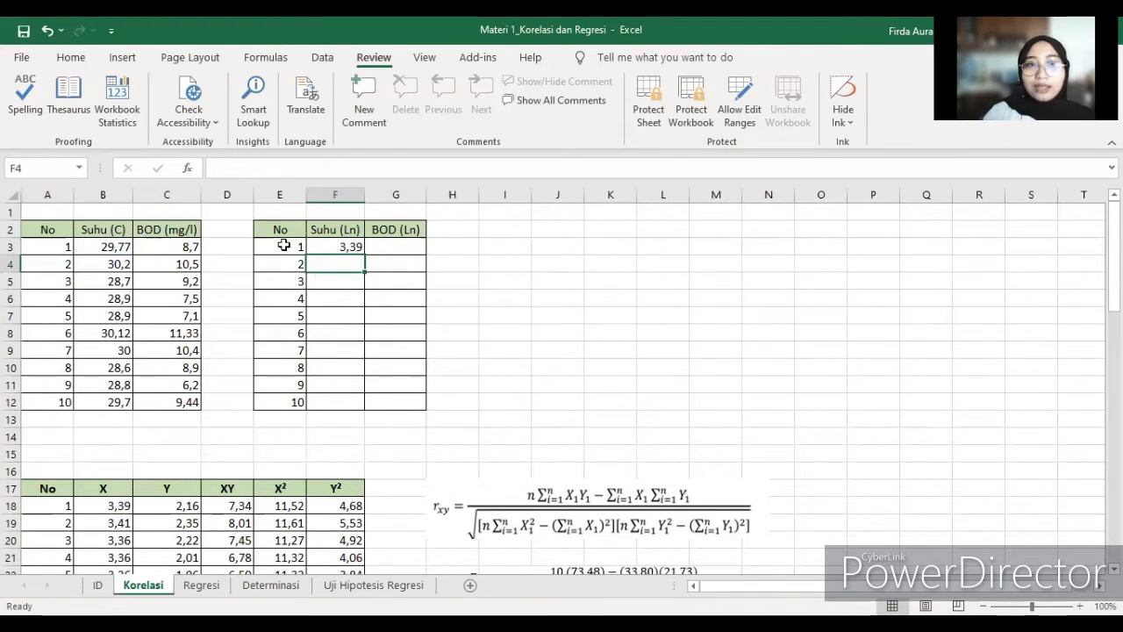
Enter the natural logarithm formula =LN(C3) in cell G3 for the first BOD (Ln) value
left_click(397, 248)
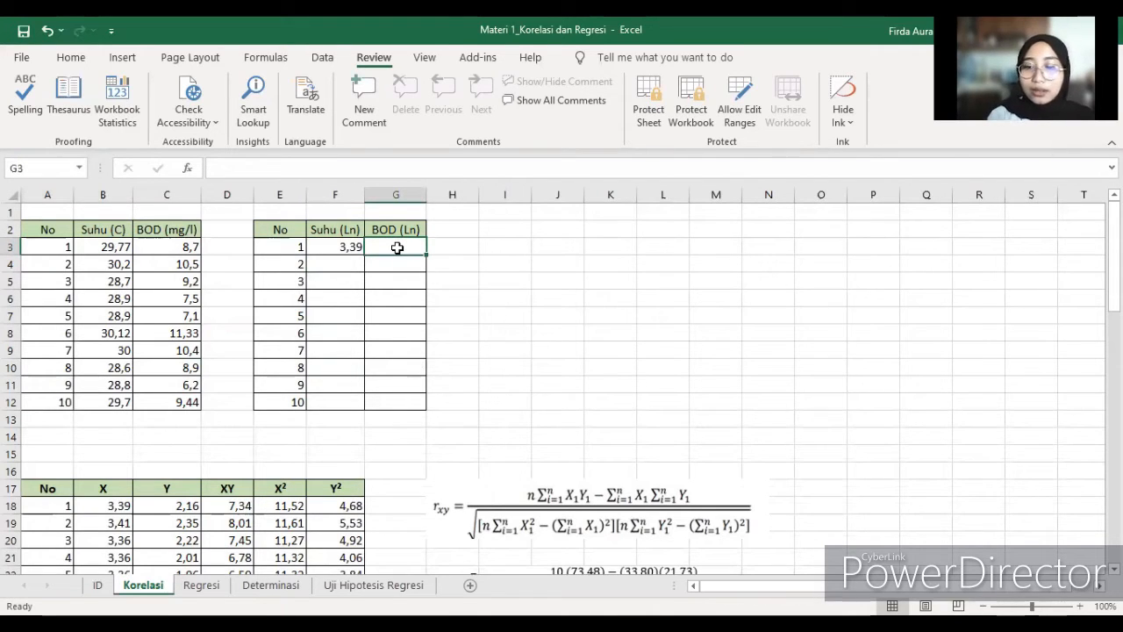
type("=")
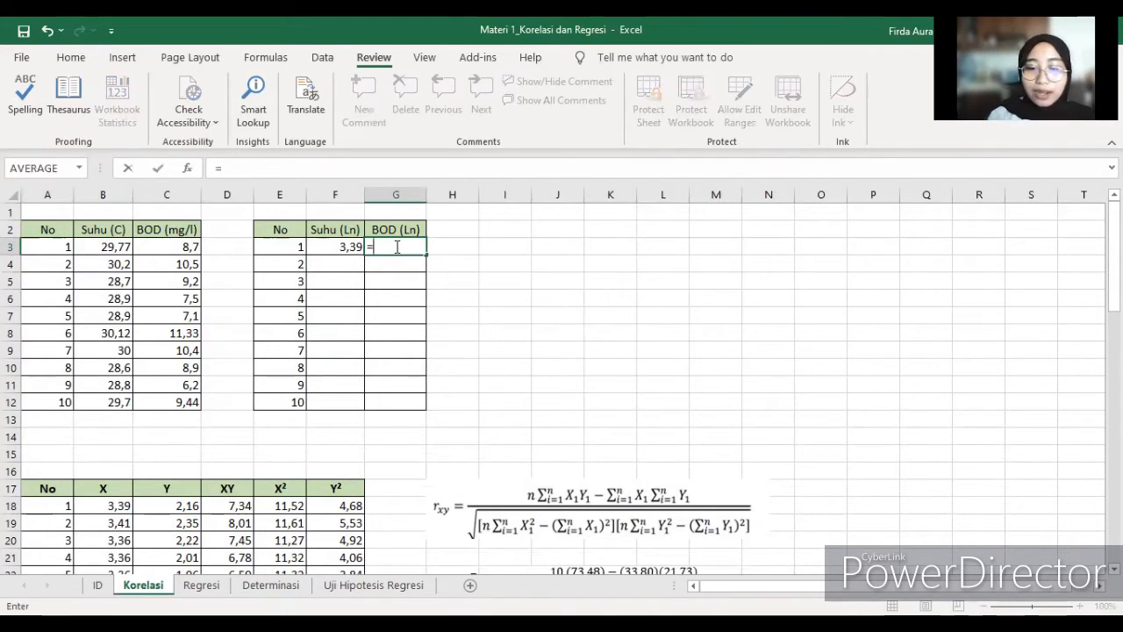
type("ln(")
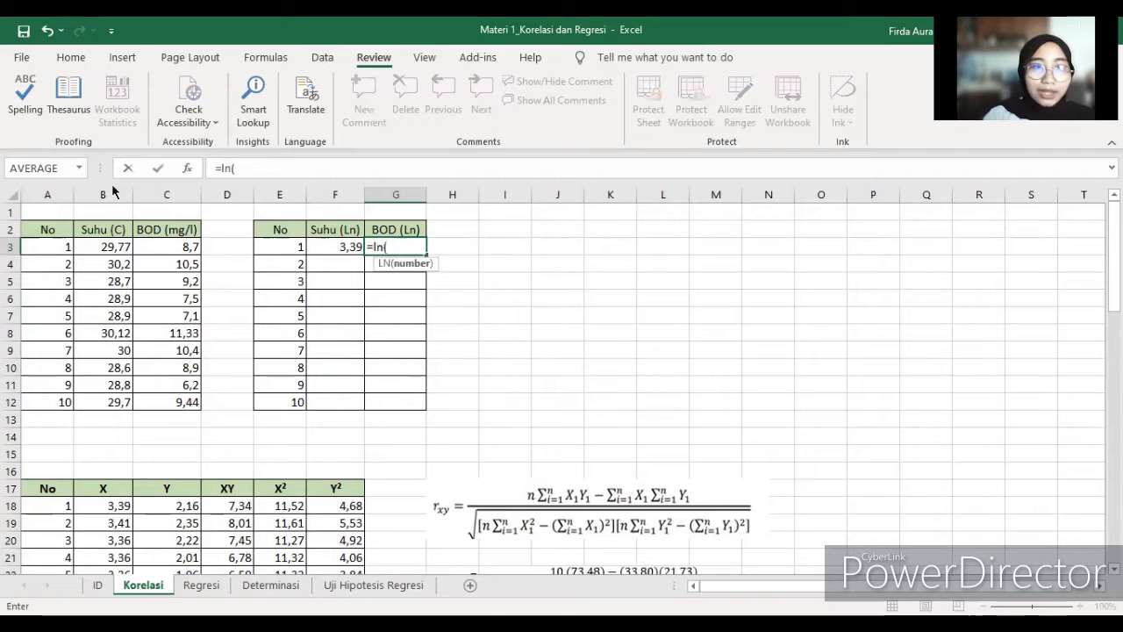
left_click(186, 247)
type(")")
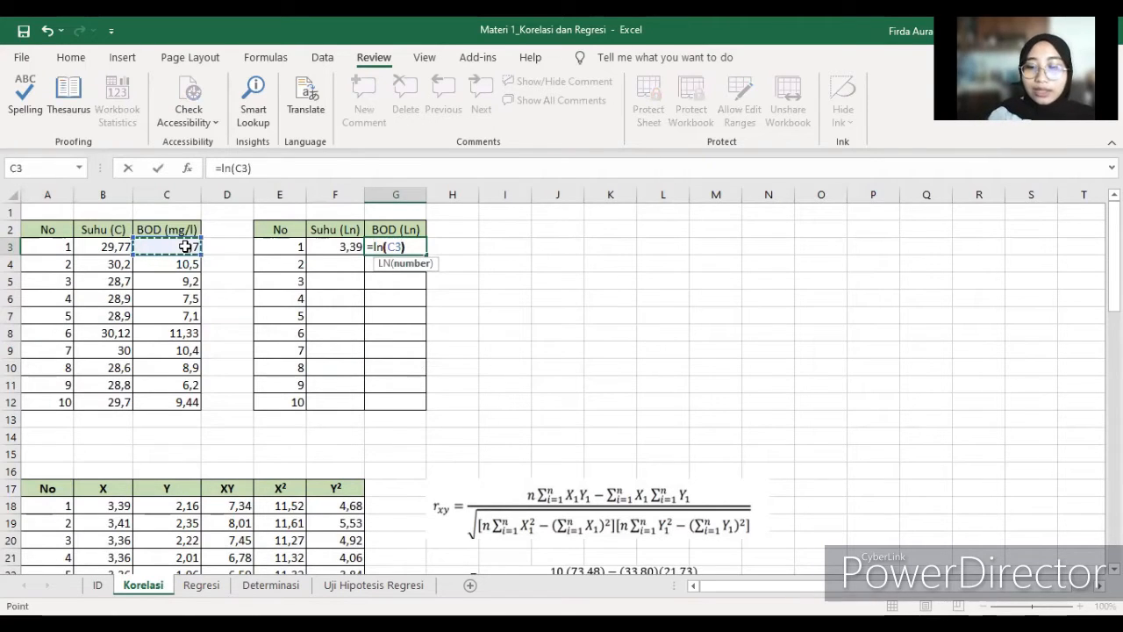
key("Return")
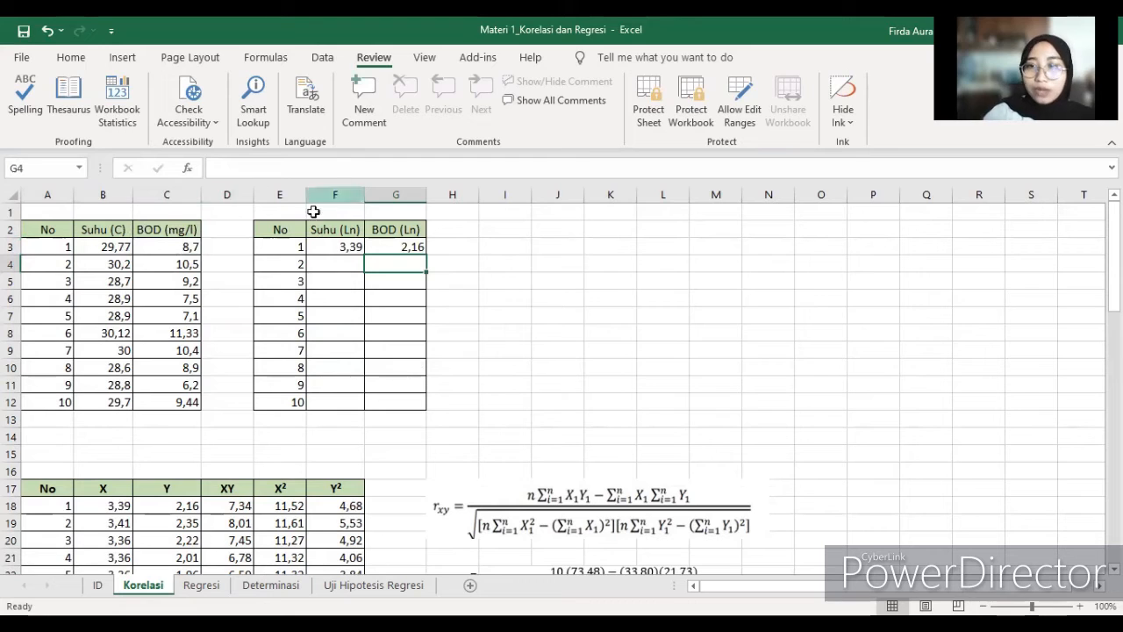
Fill the Suhu (Ln) and BOD (Ln) formulas from row 3 down through row 12
left_click(323, 250)
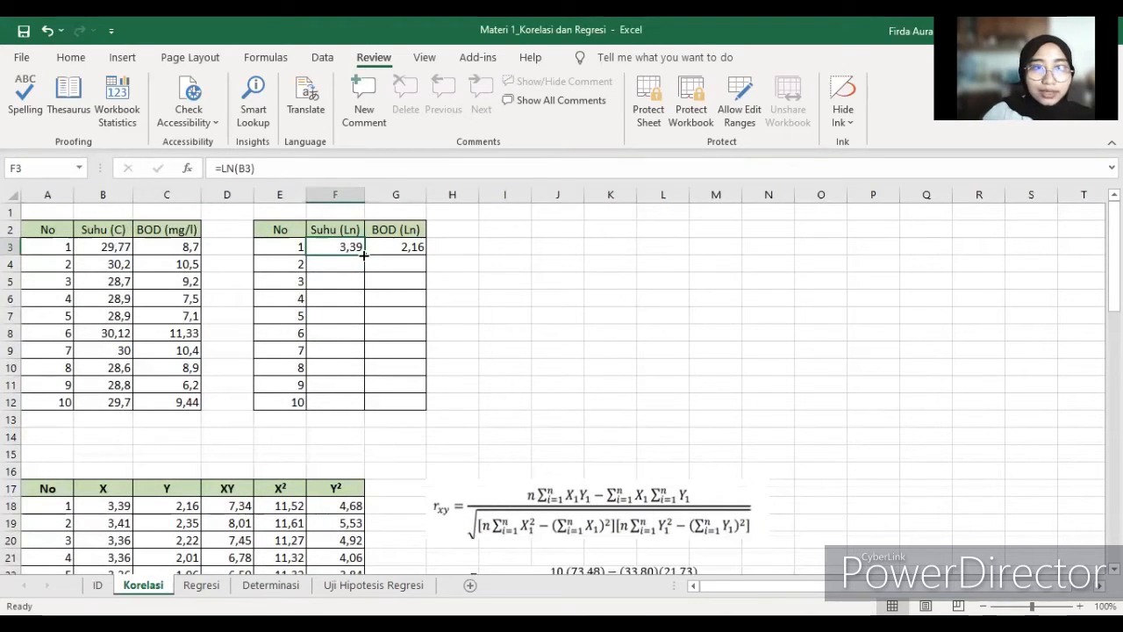
left_click_drag(363, 255, 331, 405)
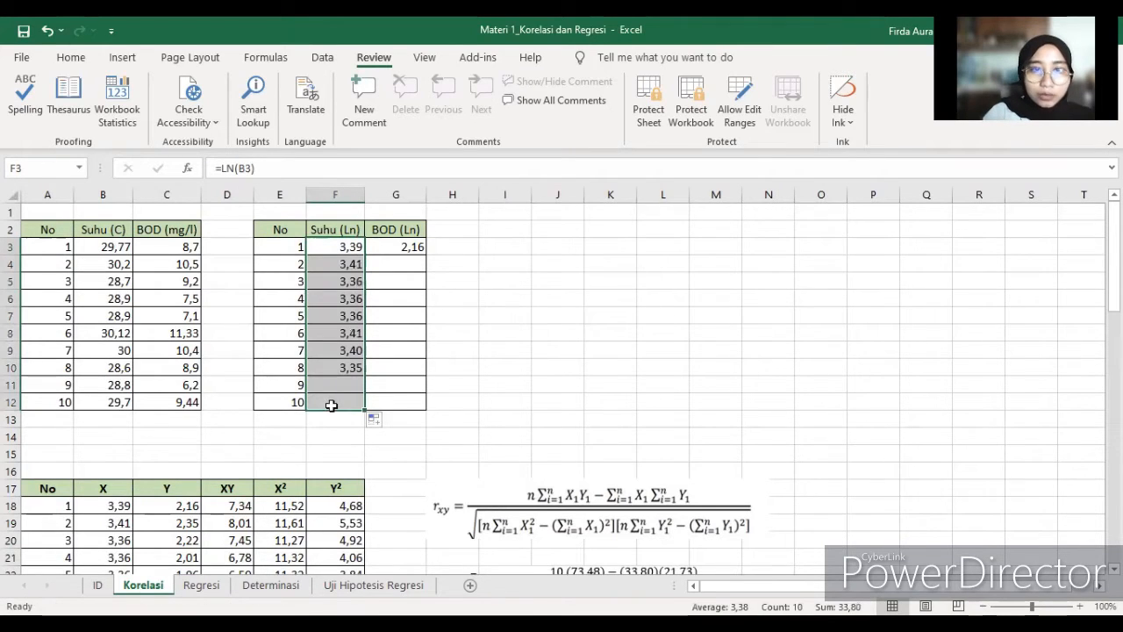
left_click(408, 247)
left_click_drag(430, 252, 409, 405)
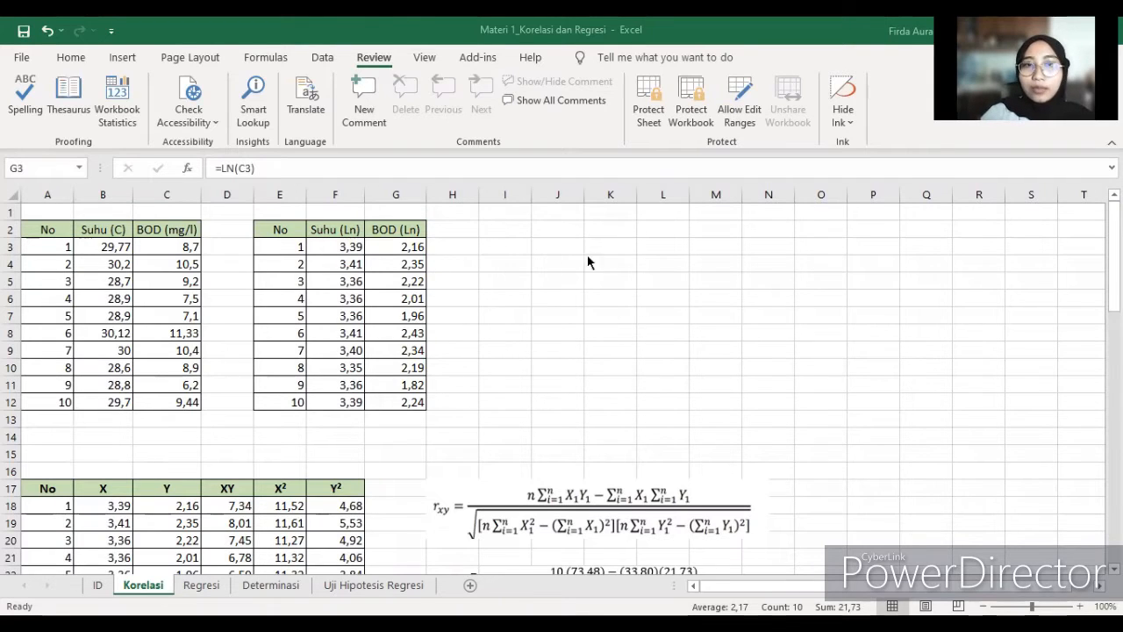
Insert a markers-only scatter chart of the Ln data in F3:G12 and place it beside the table, above the correlation formula
left_click(319, 247)
left_click_drag(319, 247, 400, 402)
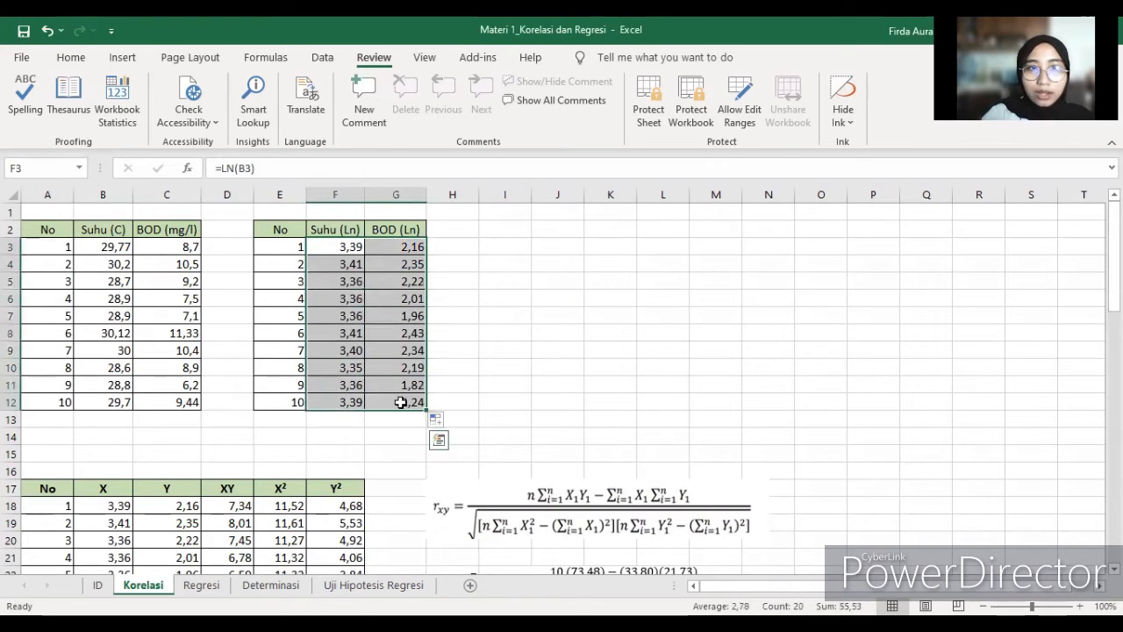
left_click(123, 57)
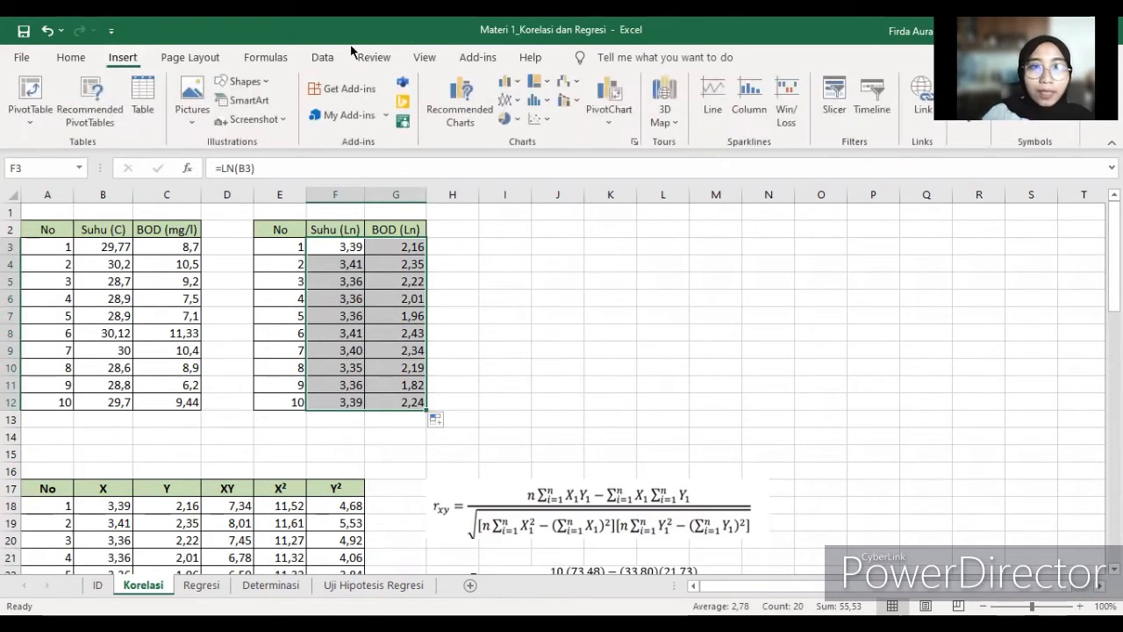
left_click(539, 123)
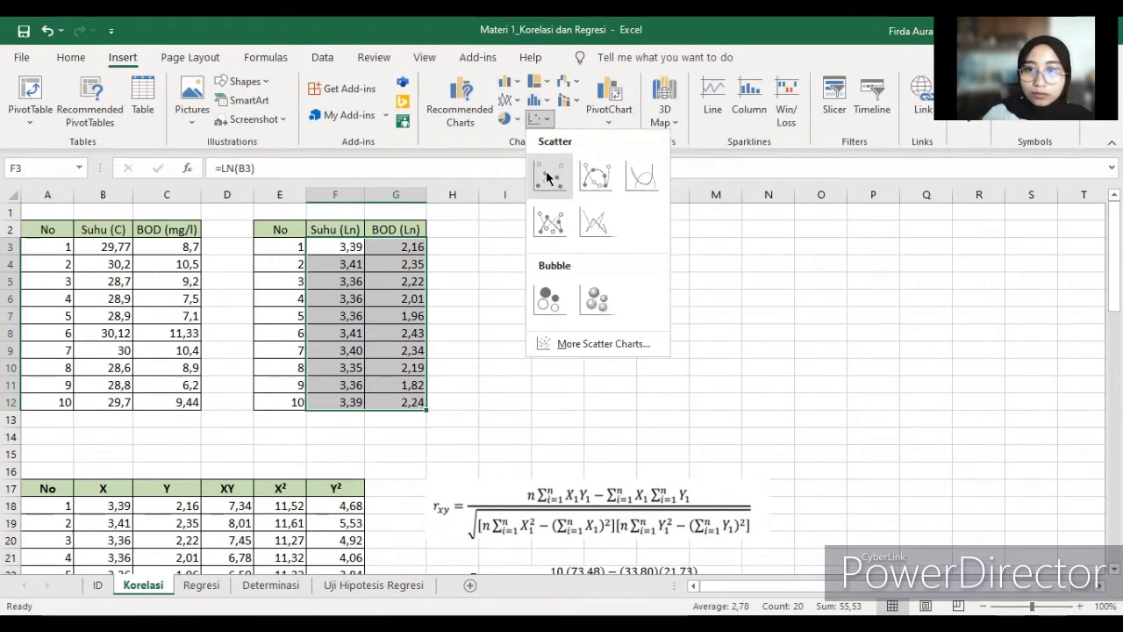
left_click(547, 172)
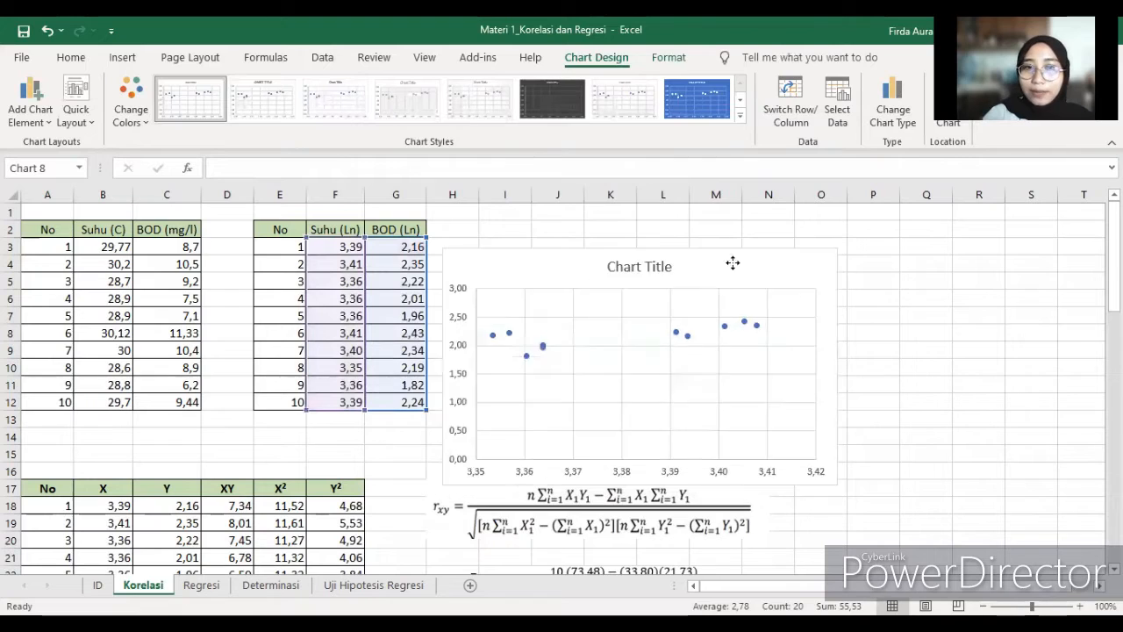
left_click_drag(745, 249, 725, 255)
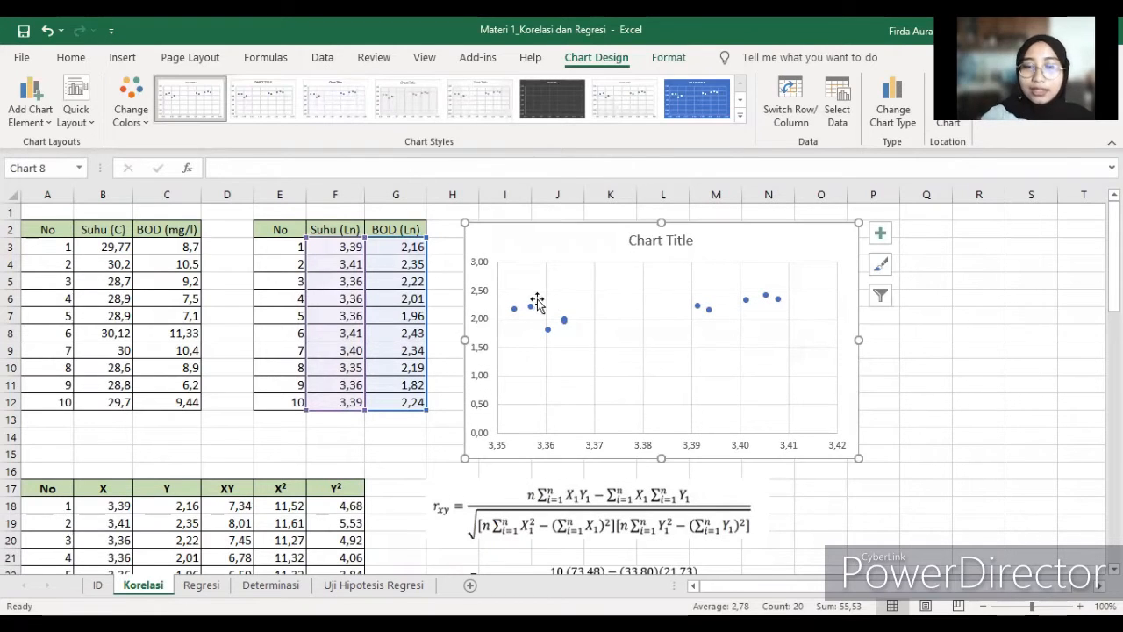
Add axis titles and a trendline to the scatter chart
left_click(881, 240)
left_click(919, 270)
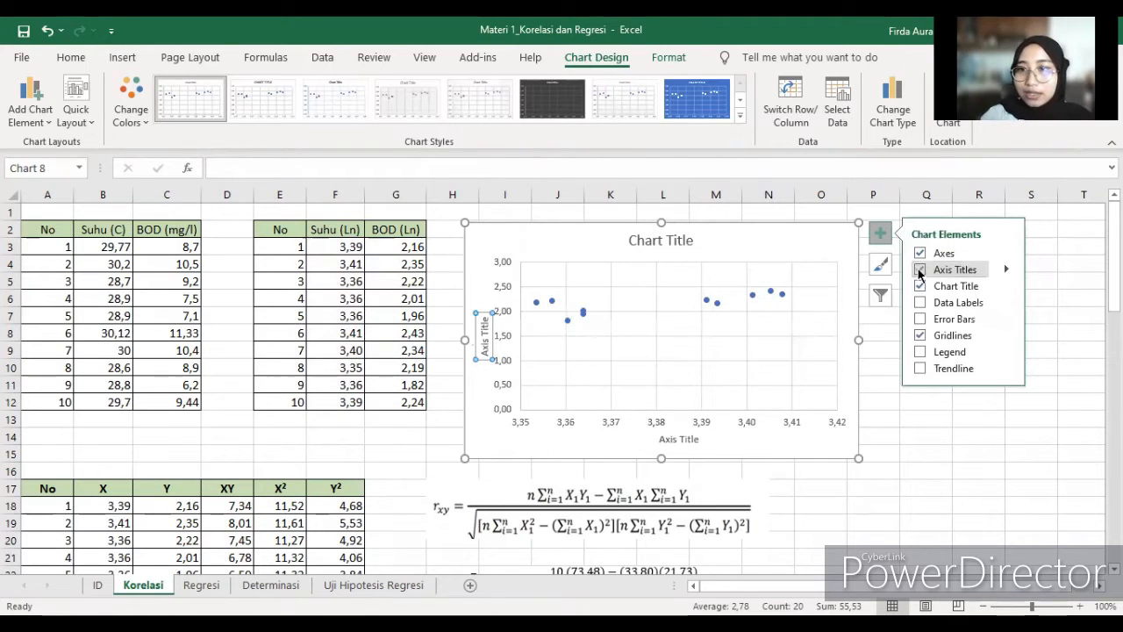
left_click(921, 369)
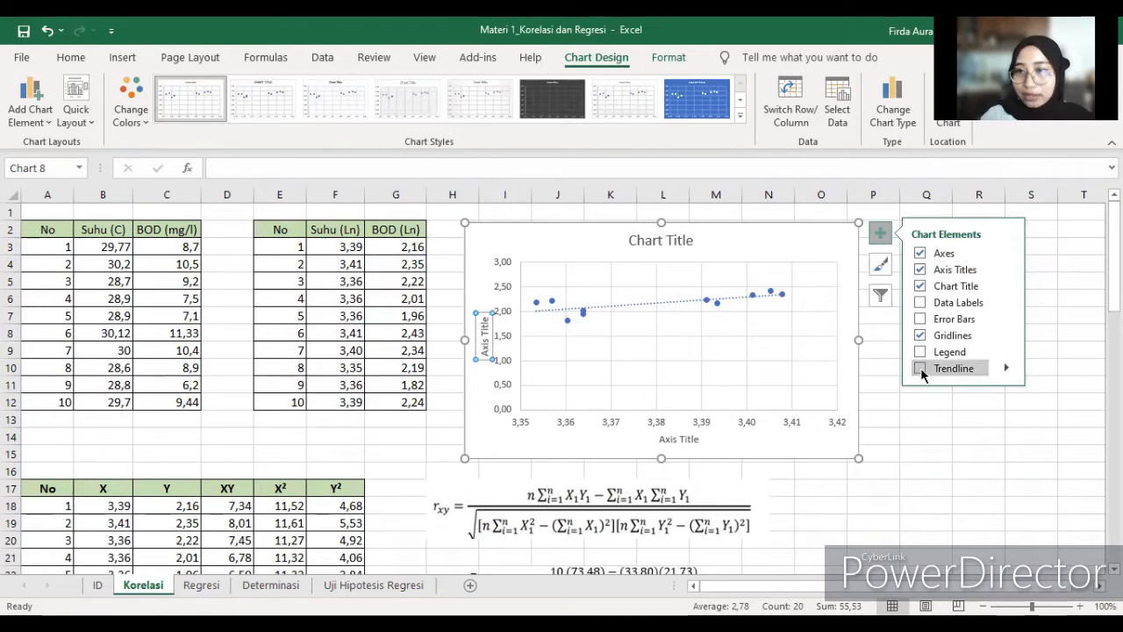
Change the scatter chart's horizontal axis title to BOD
left_click(679, 439)
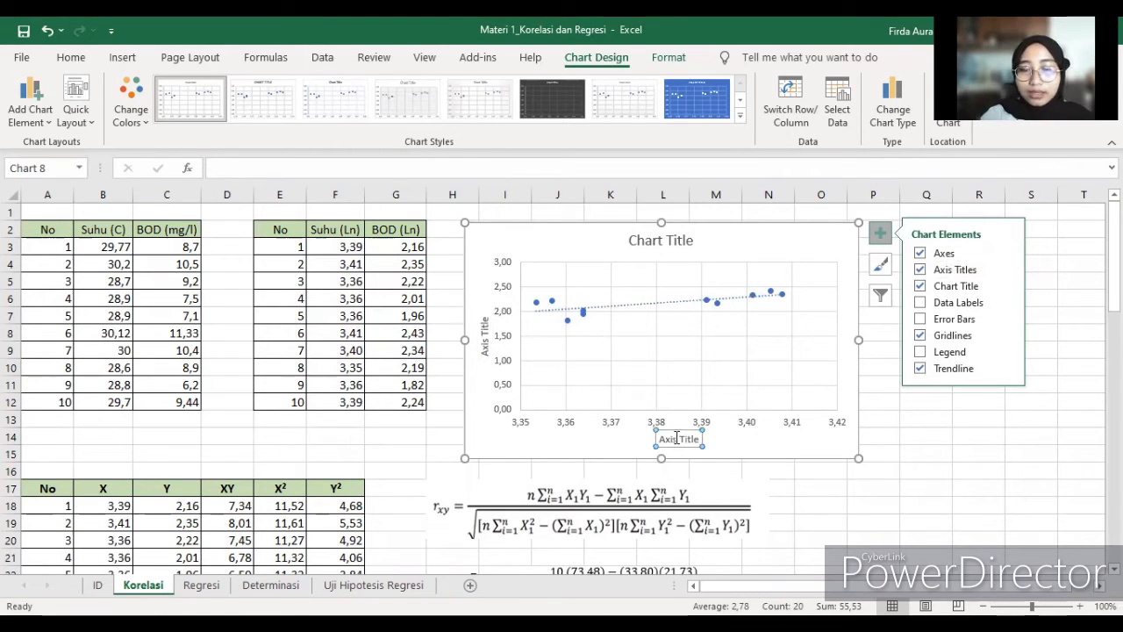
left_click(684, 440)
triple_click(685, 442)
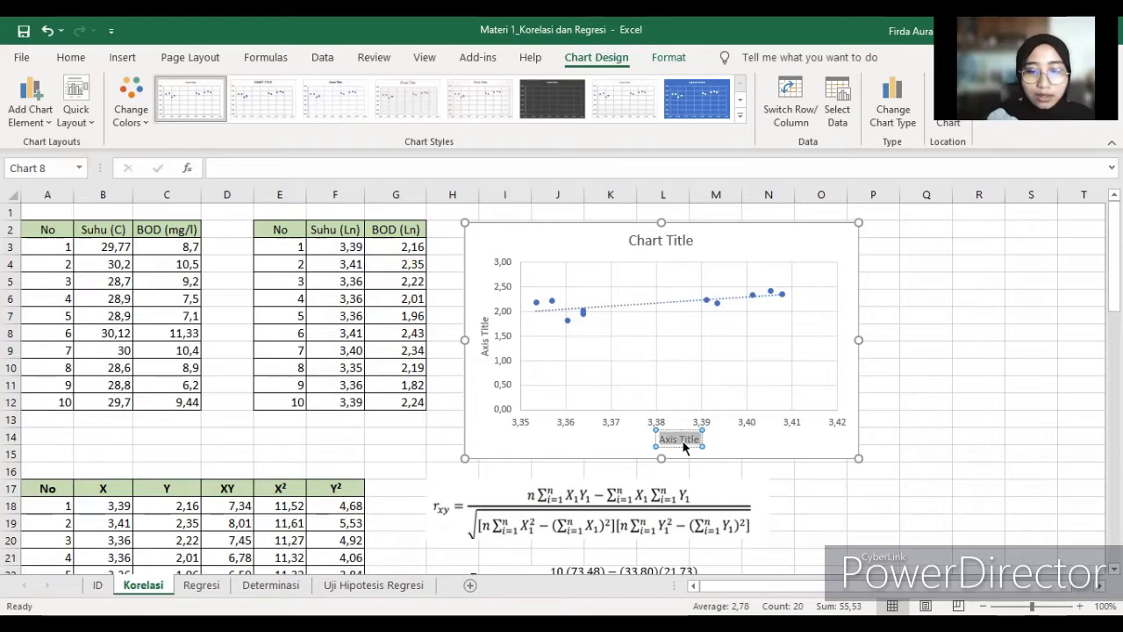
type("BOD")
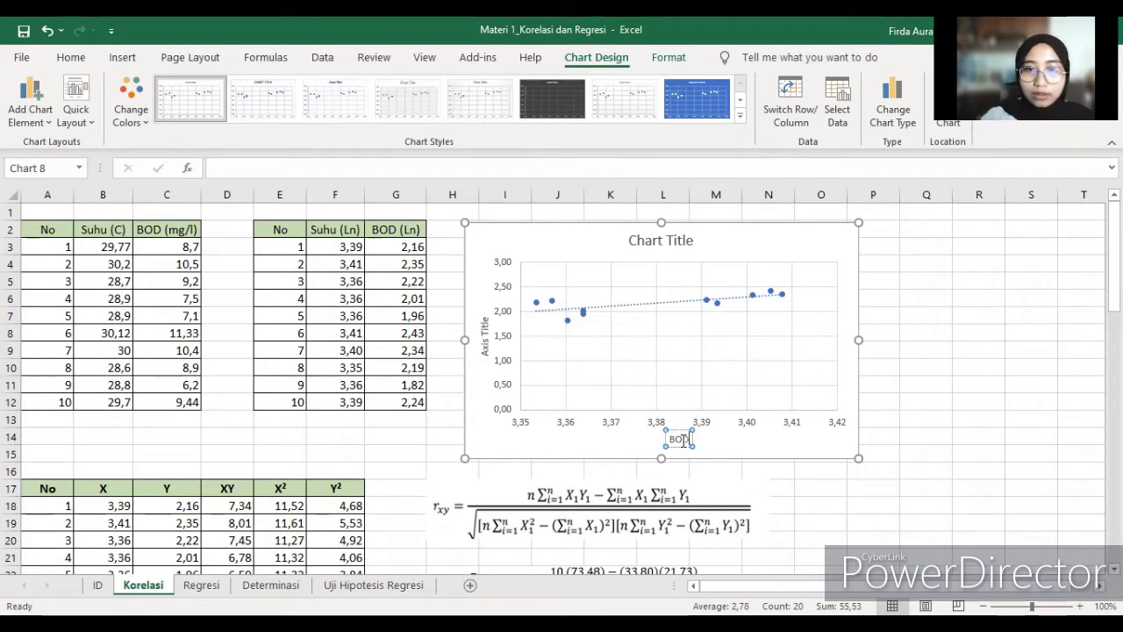
Change the scatter chart's vertical axis title to Suhu and deselect the chart
left_click(485, 346)
type("S")
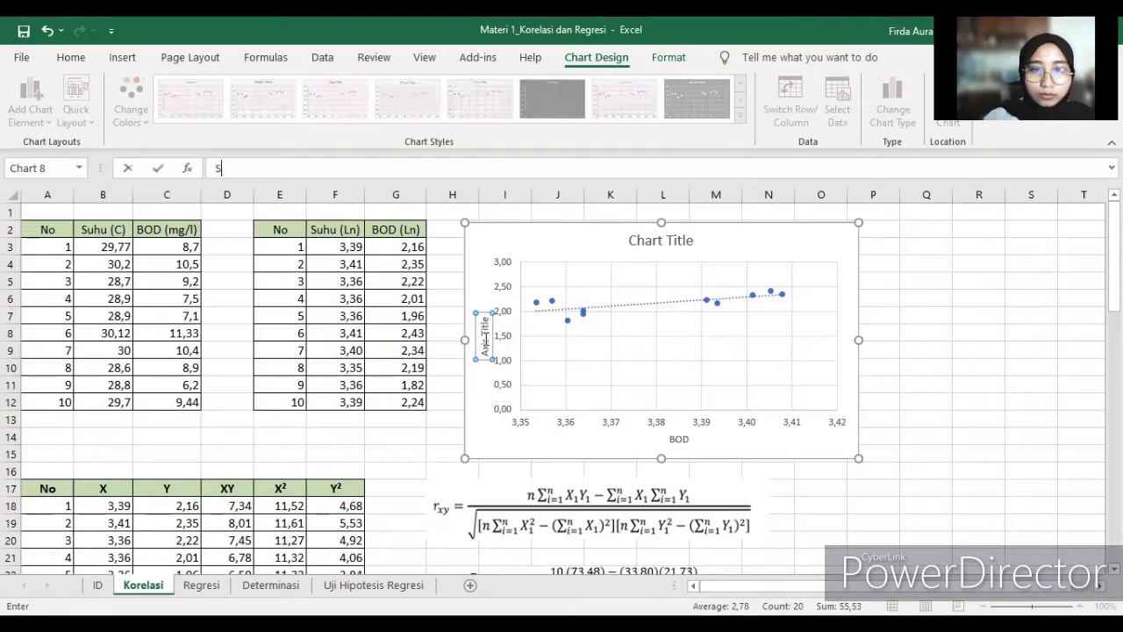
key("Return")
double_click(485, 337)
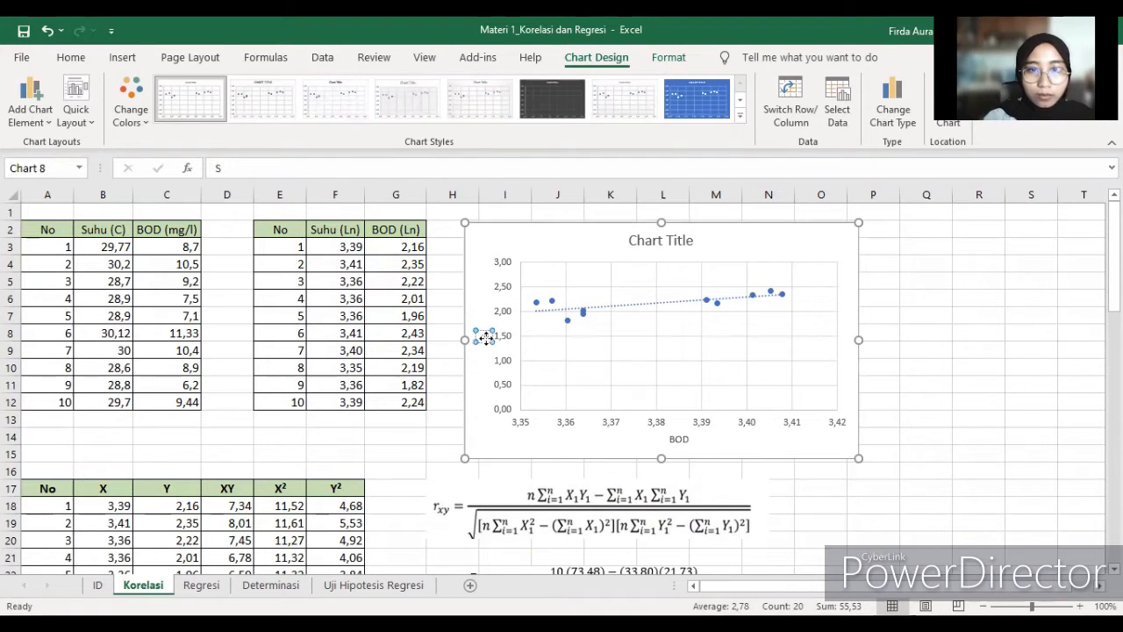
type("uhu")
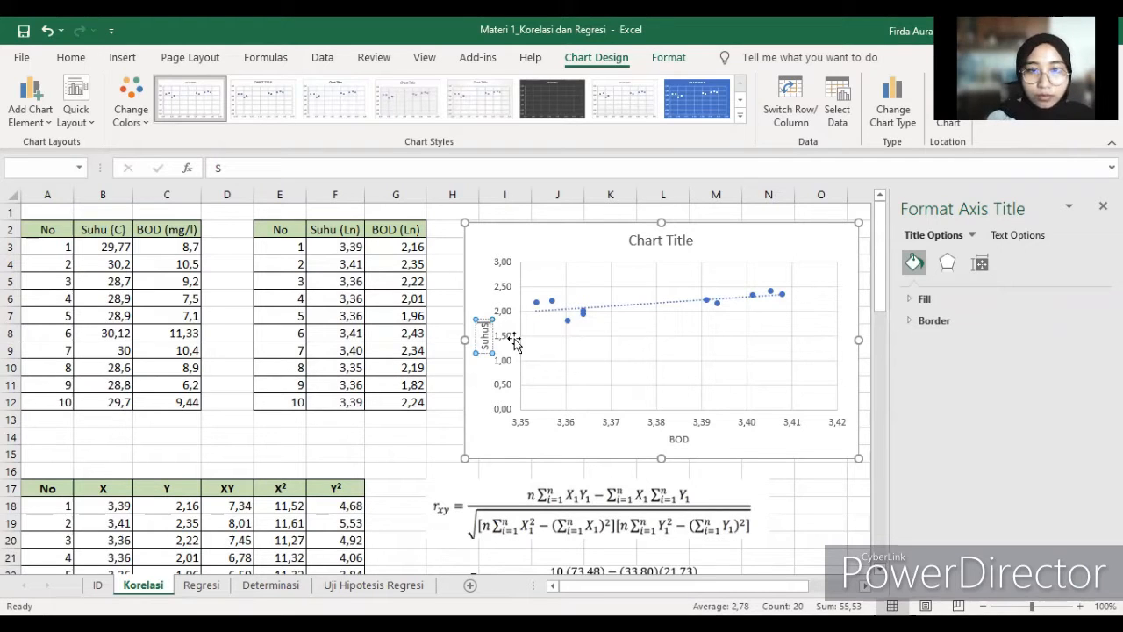
left_click(419, 453)
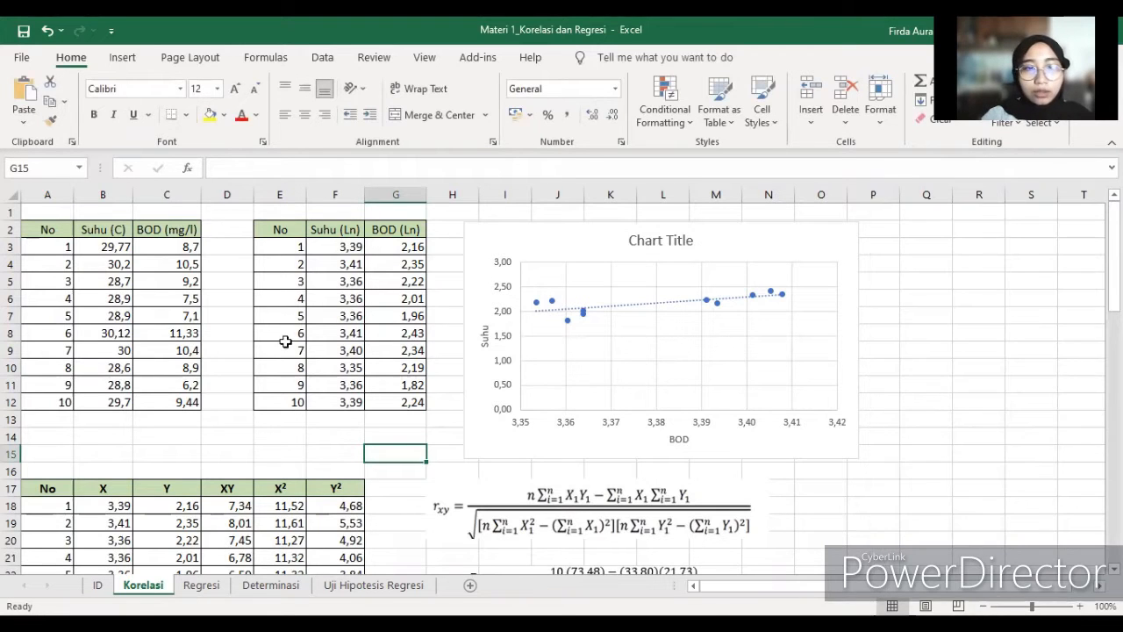
Examine the correlation table's X, Y, XY, X² and Y² columns and the row 18 formulas behind the XY product
scroll(296, 336, "down", 1)
scroll(295, 336, "down", 2)
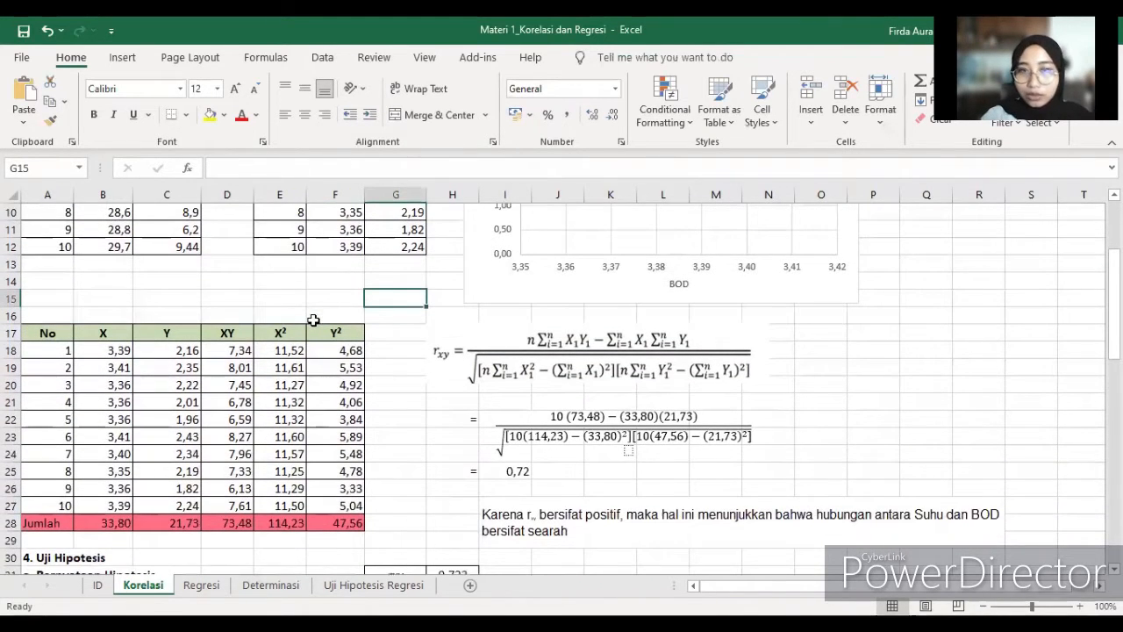
left_click(89, 345)
left_click(54, 334)
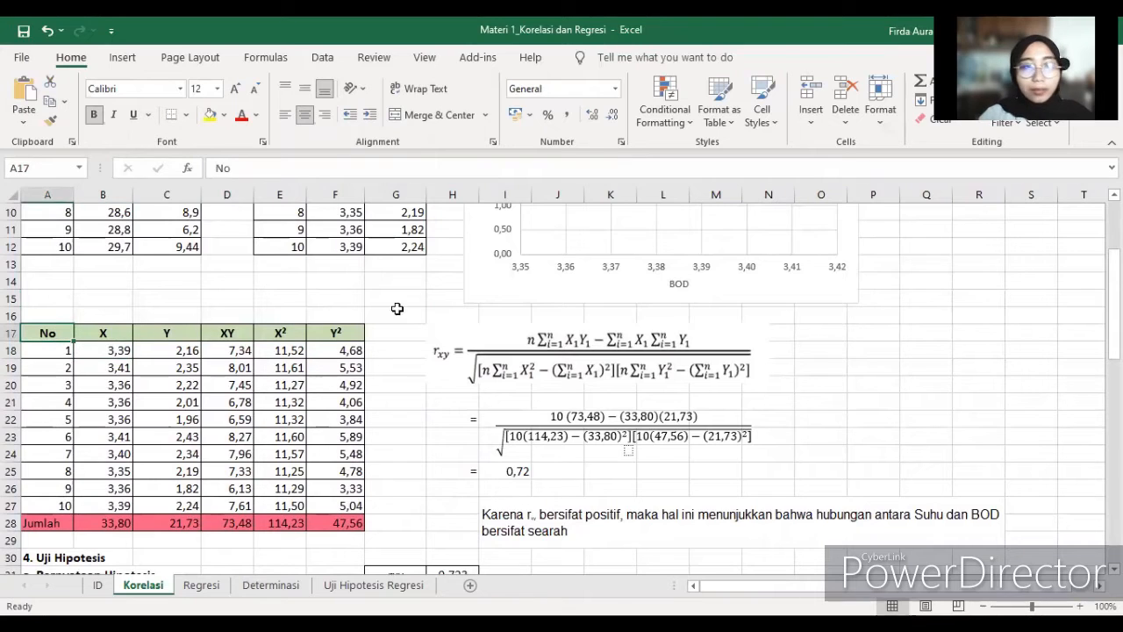
left_click(203, 334)
left_click(277, 334)
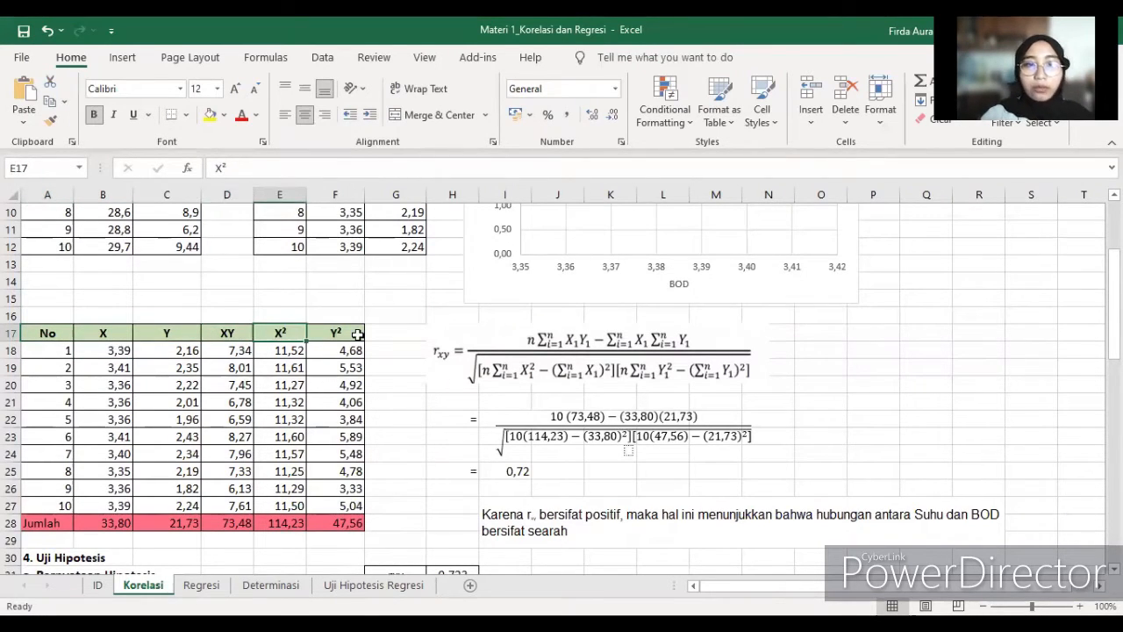
left_click(353, 334)
left_click_drag(232, 351, 233, 504)
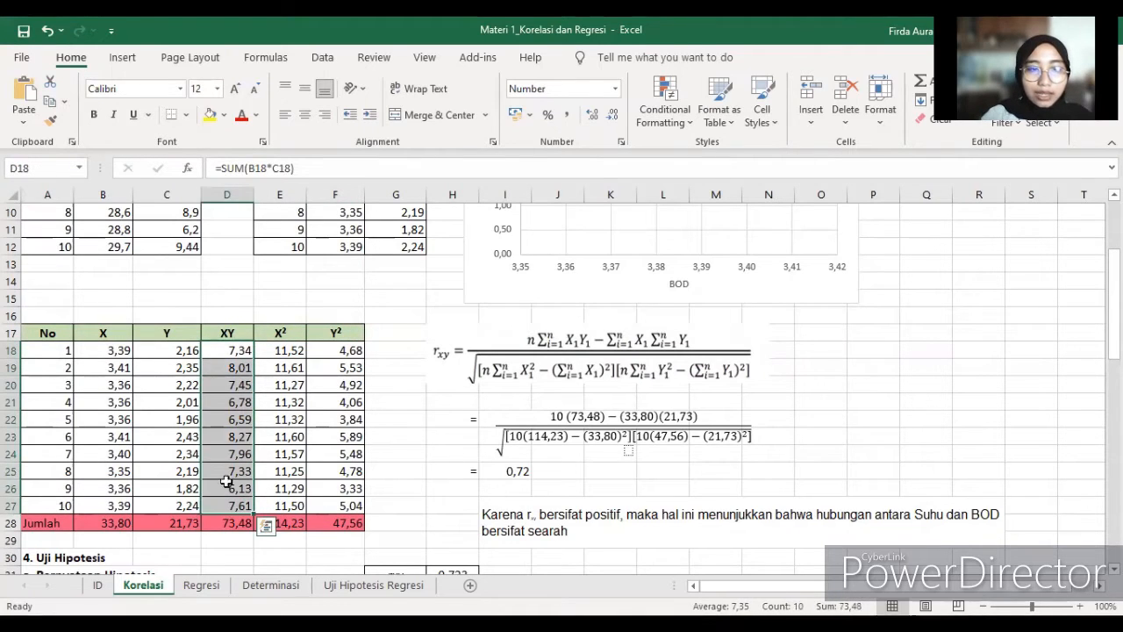
left_click(226, 351)
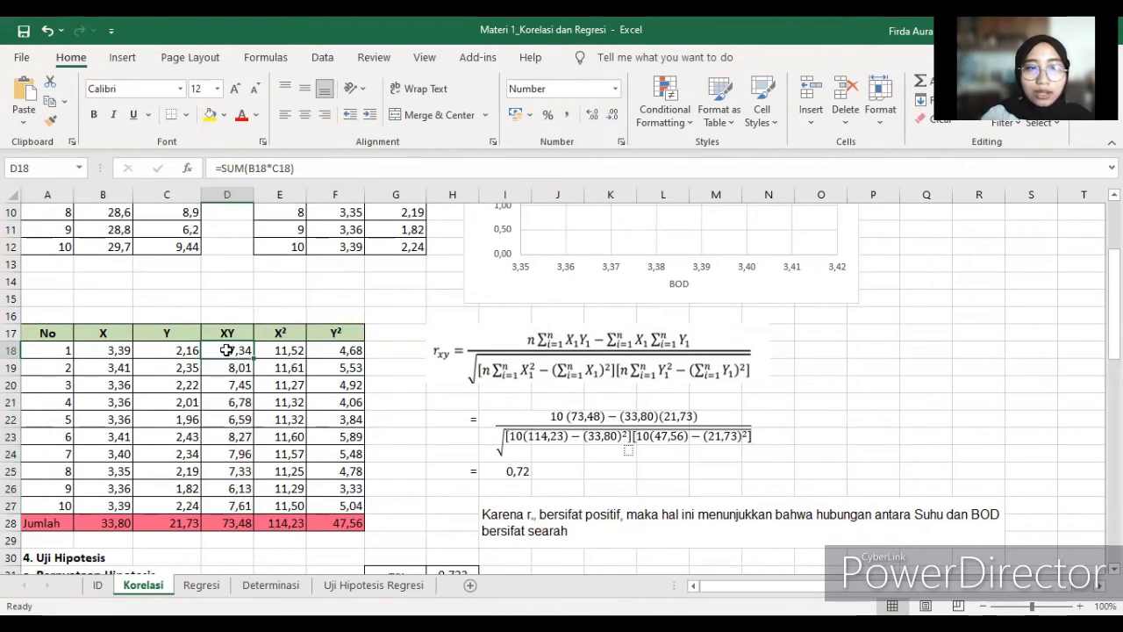
left_click(102, 352)
left_click(168, 352)
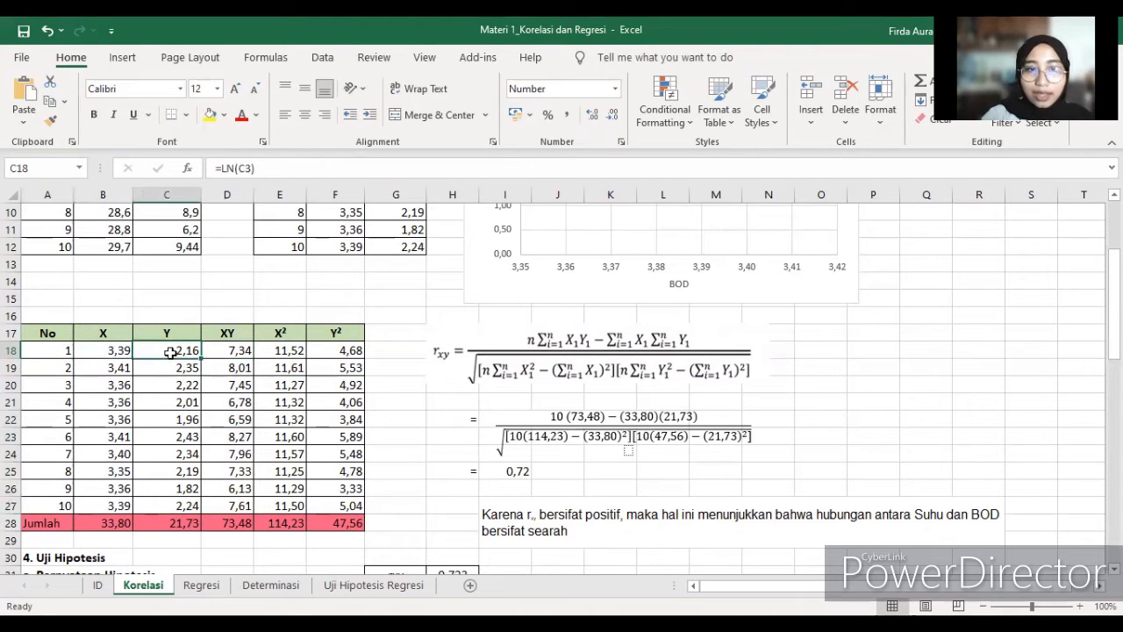
Compare the source and Ln data with the correlation table and inspect the row 18 formulas in the Y, XY and X² columns
left_click(234, 356)
scroll(115, 364, "up", 3)
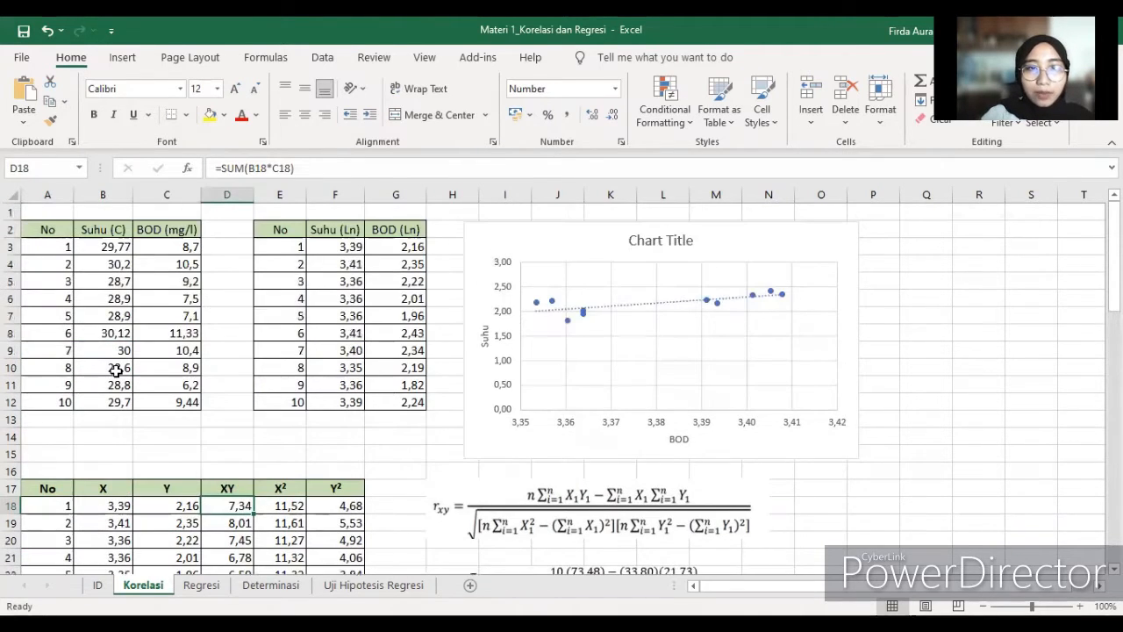
scroll(116, 370, "down", 1)
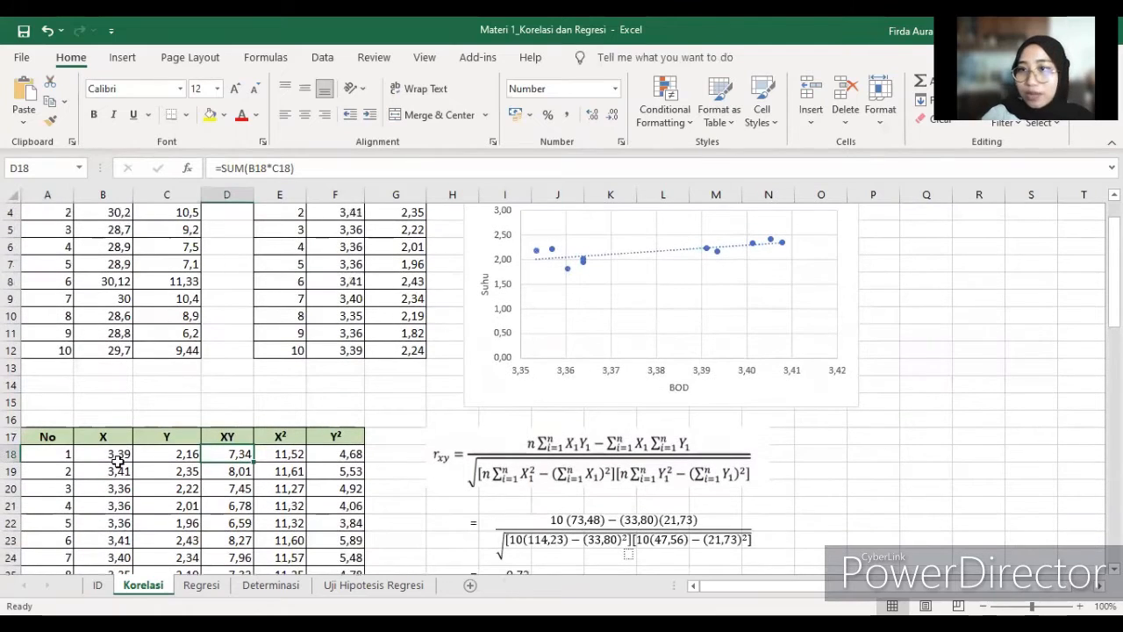
left_click(146, 454)
scroll(240, 411, "up", 1)
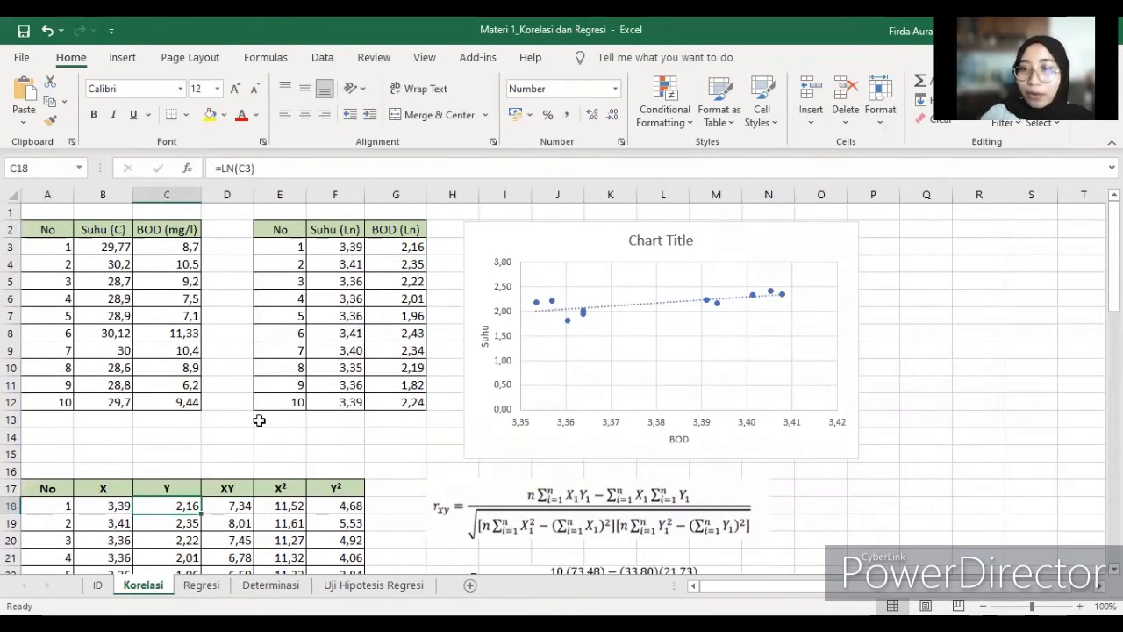
scroll(249, 424, "down", 1)
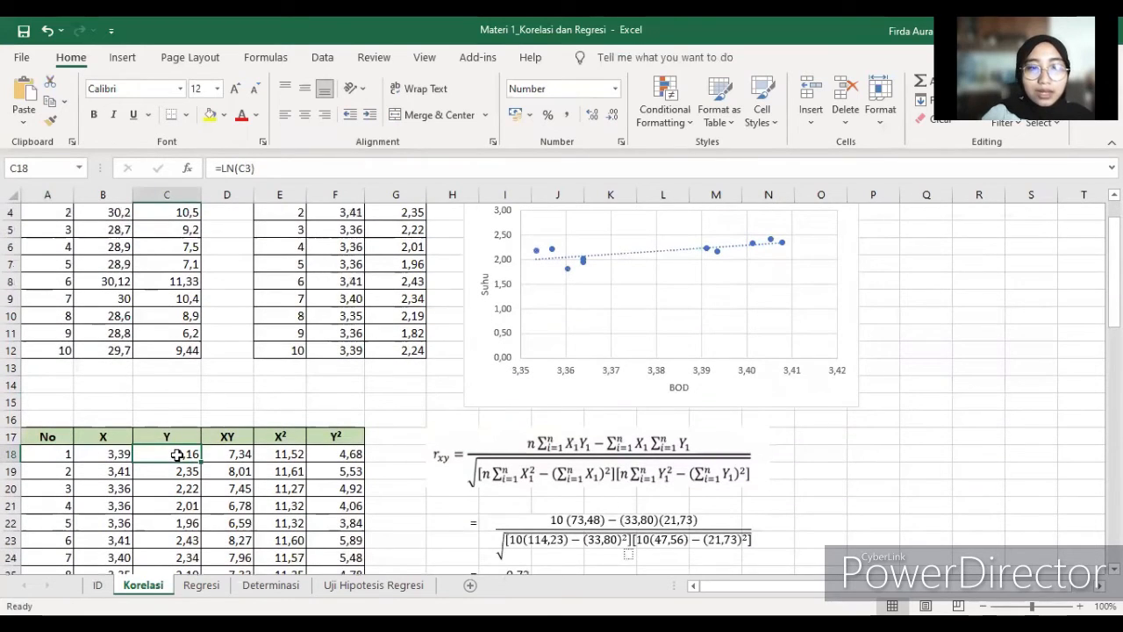
scroll(177, 453, "down", 1)
left_click(227, 402)
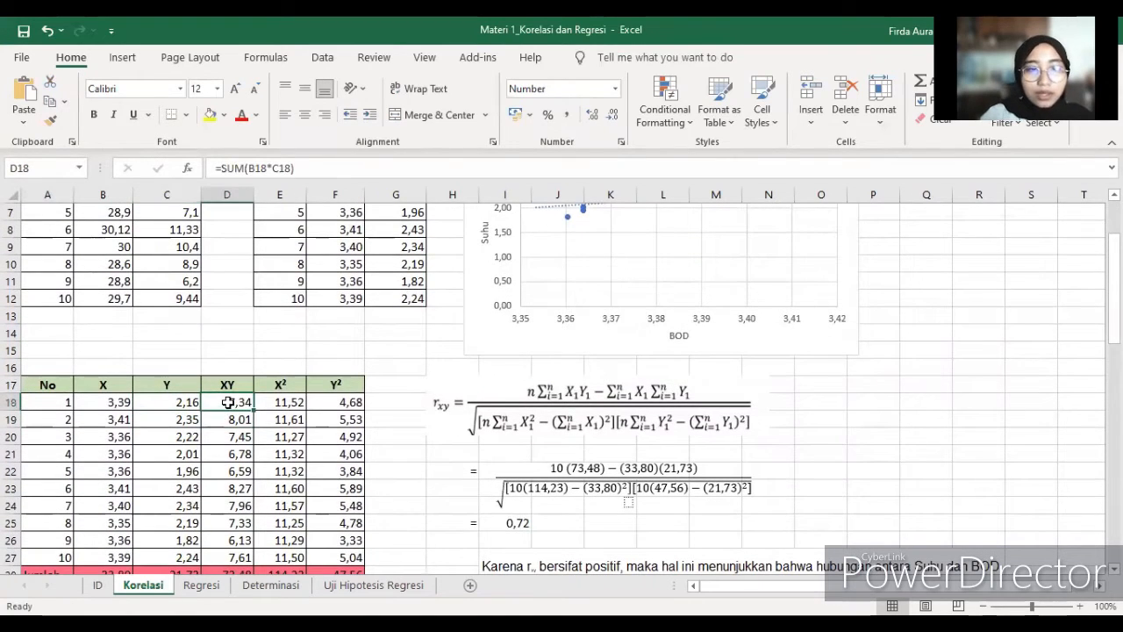
scroll(249, 402, "down", 1)
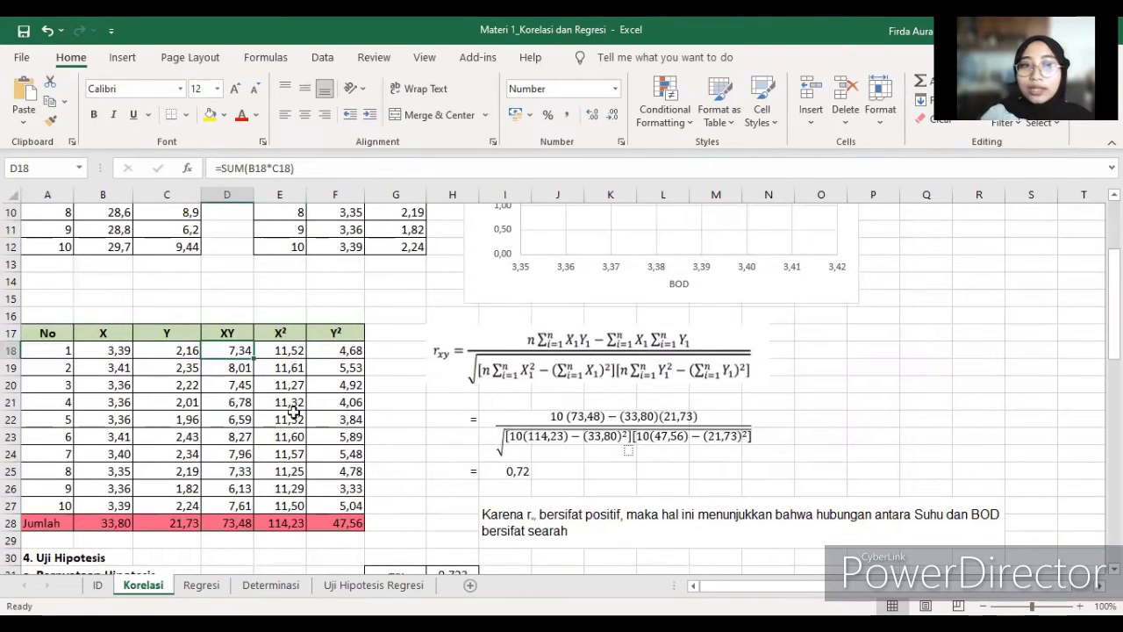
left_click(281, 349)
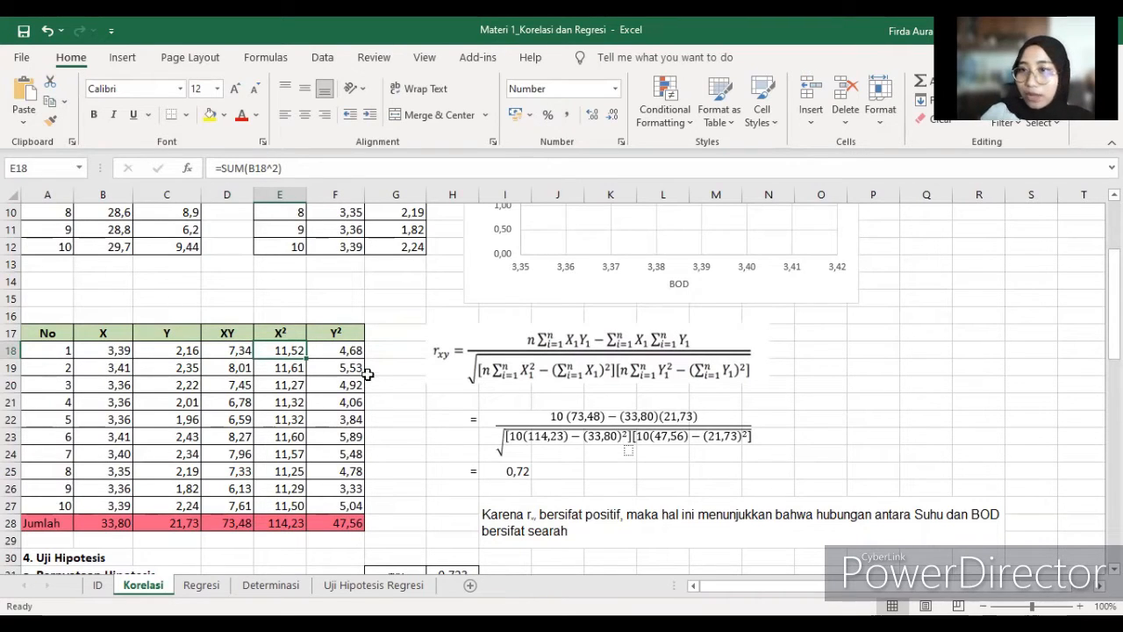
Examine the rxy correlation coefficient formula and its substituted calculation beside the correlation table
scroll(289, 410, "down", 1)
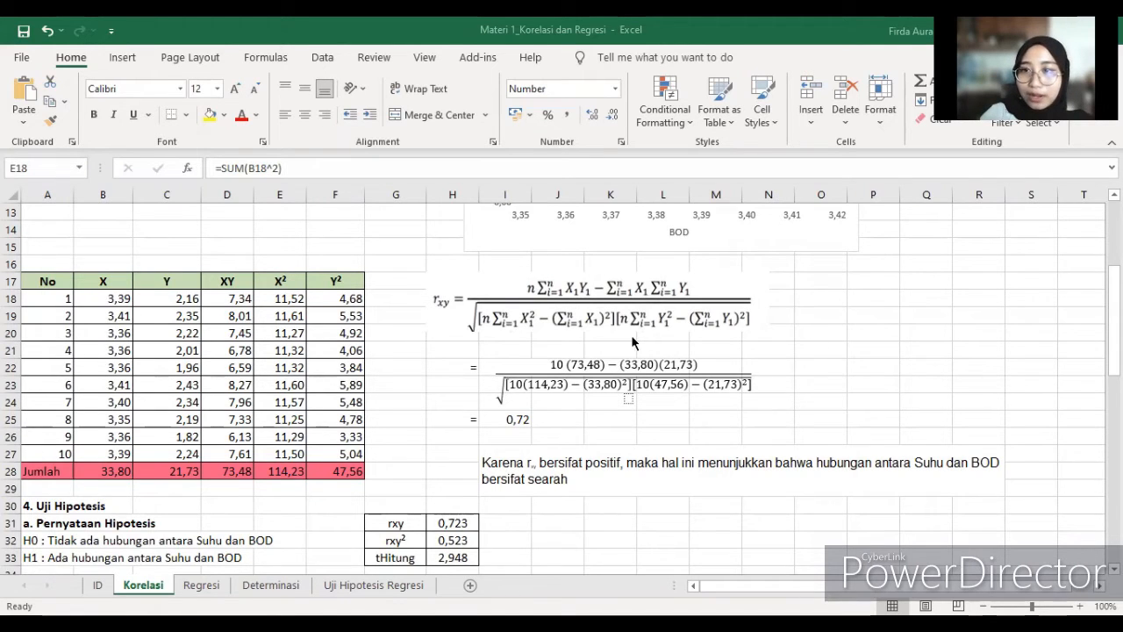
scroll(632, 342, "up", 1)
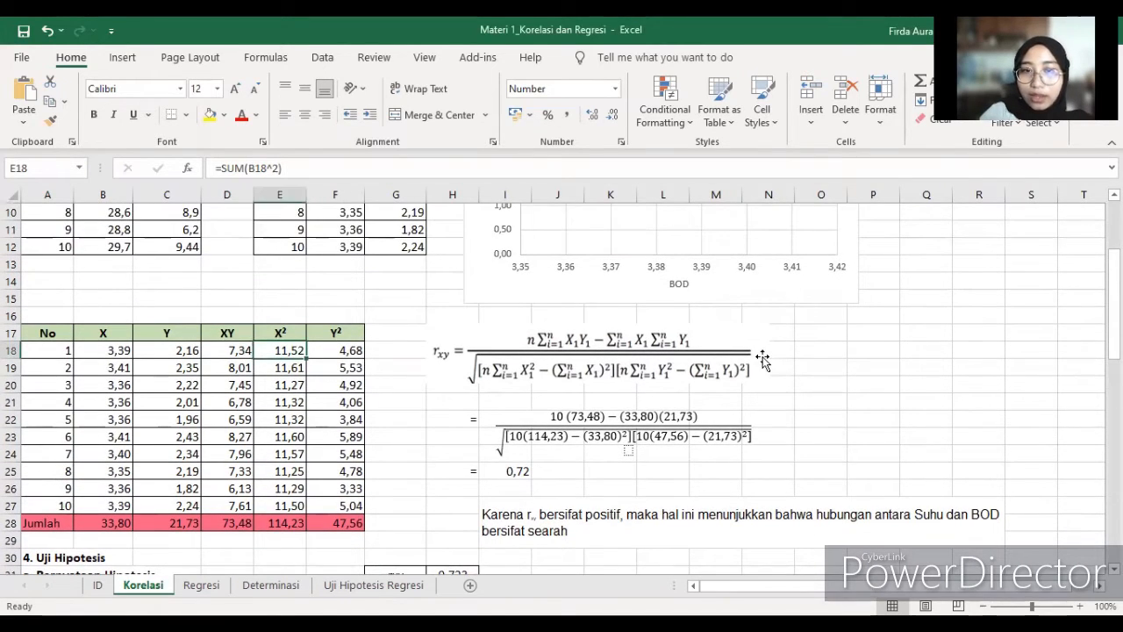
scroll(762, 359, "down", 1)
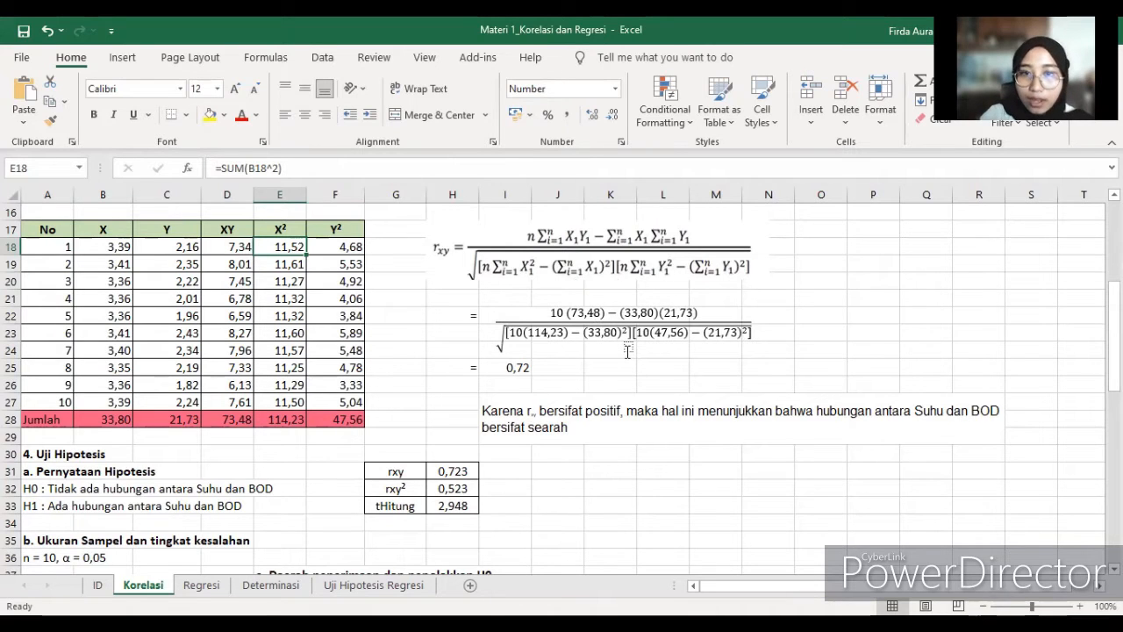
scroll(586, 315, "down", 1)
scroll(530, 299, "up", 2)
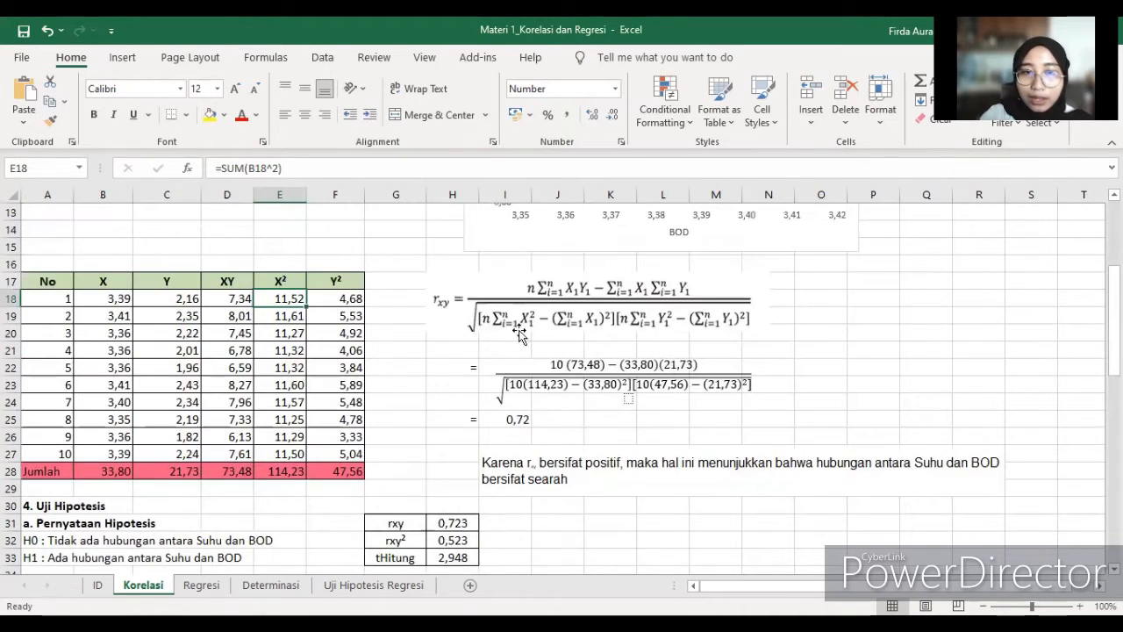
scroll(527, 374, "down", 1)
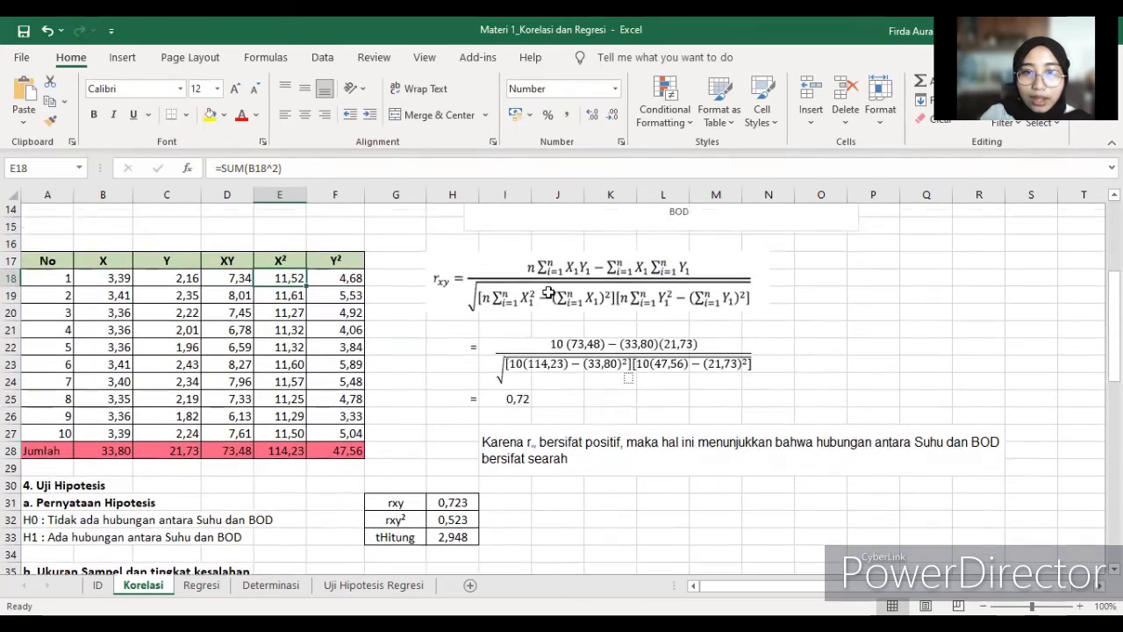
scroll(563, 373, "up", 1)
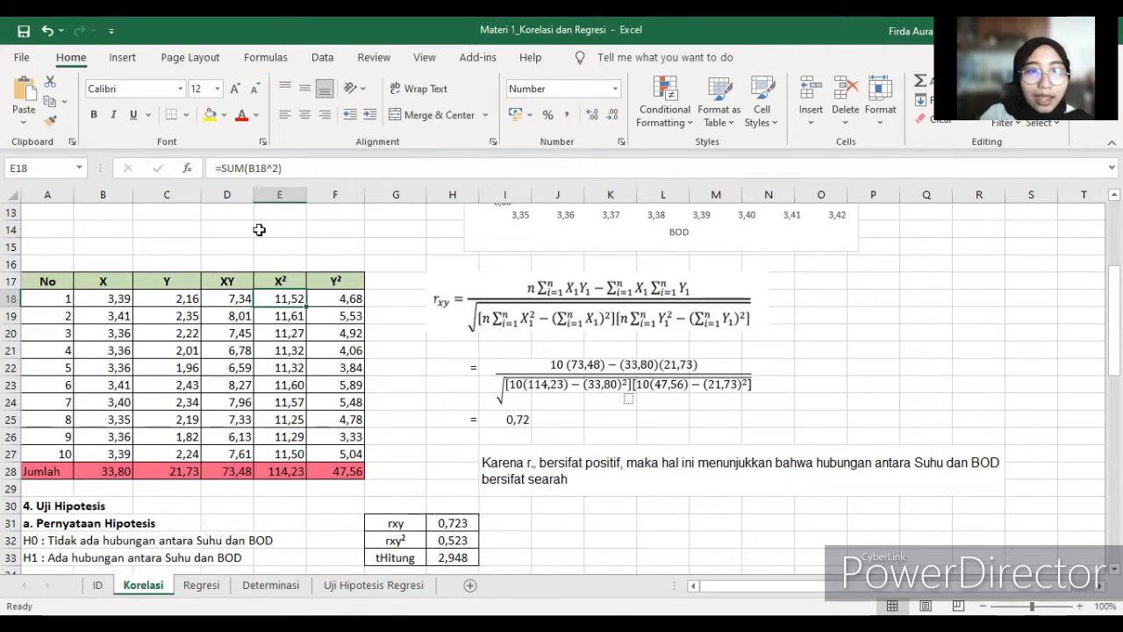
Inspect the Jumlah row's sum formulas for X and Y, then review the rxy result and its written interpretation
left_click(113, 472)
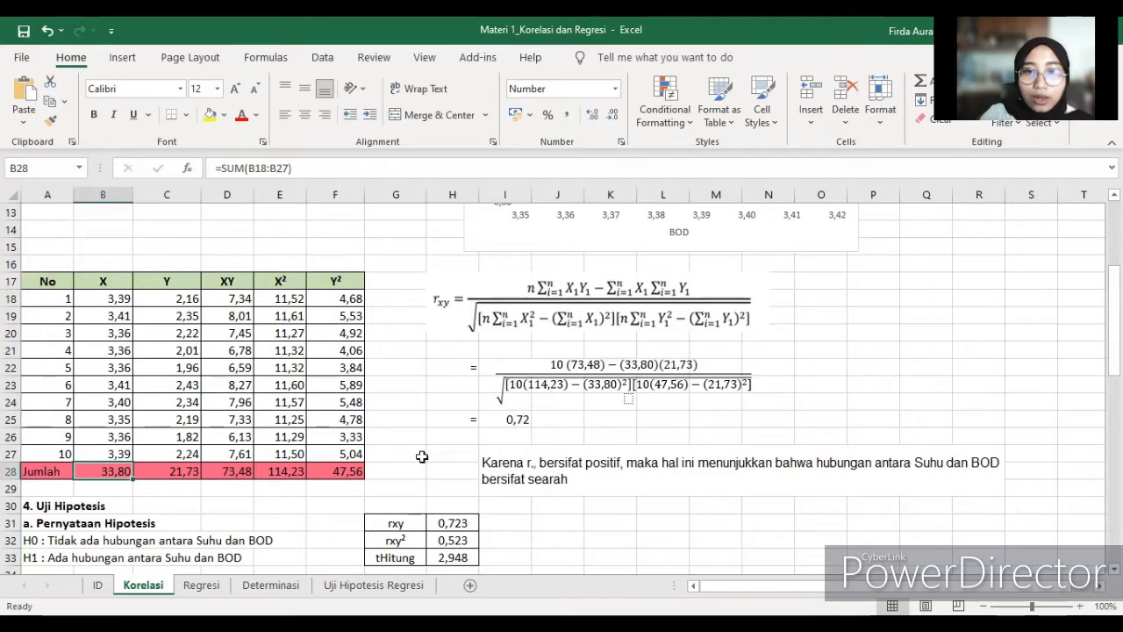
left_click(178, 474)
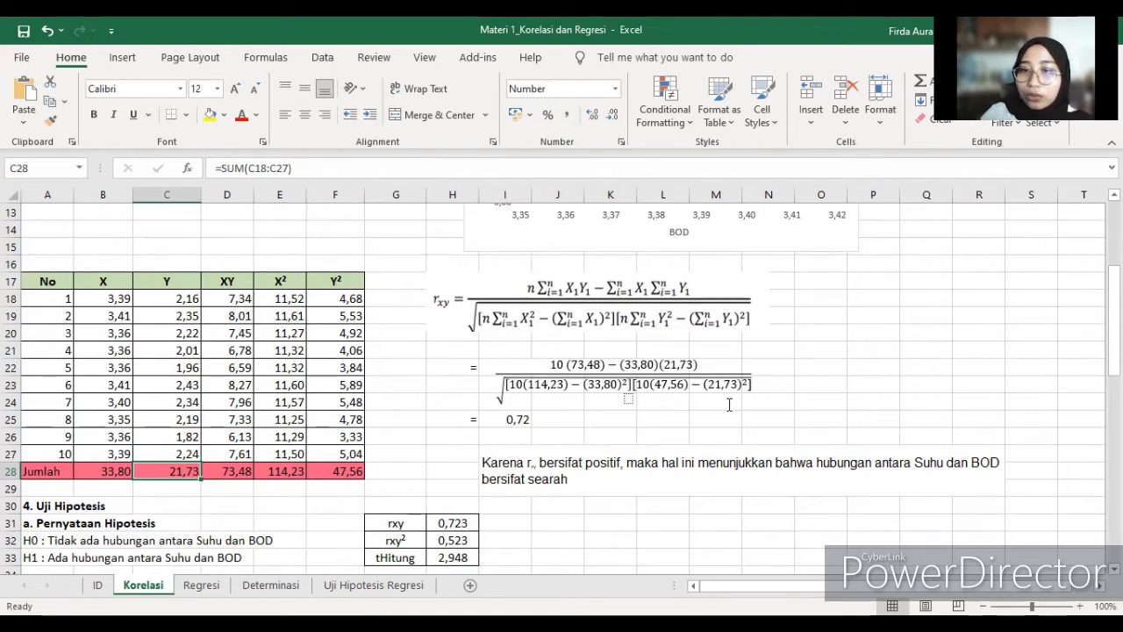
scroll(552, 355, "down", 2)
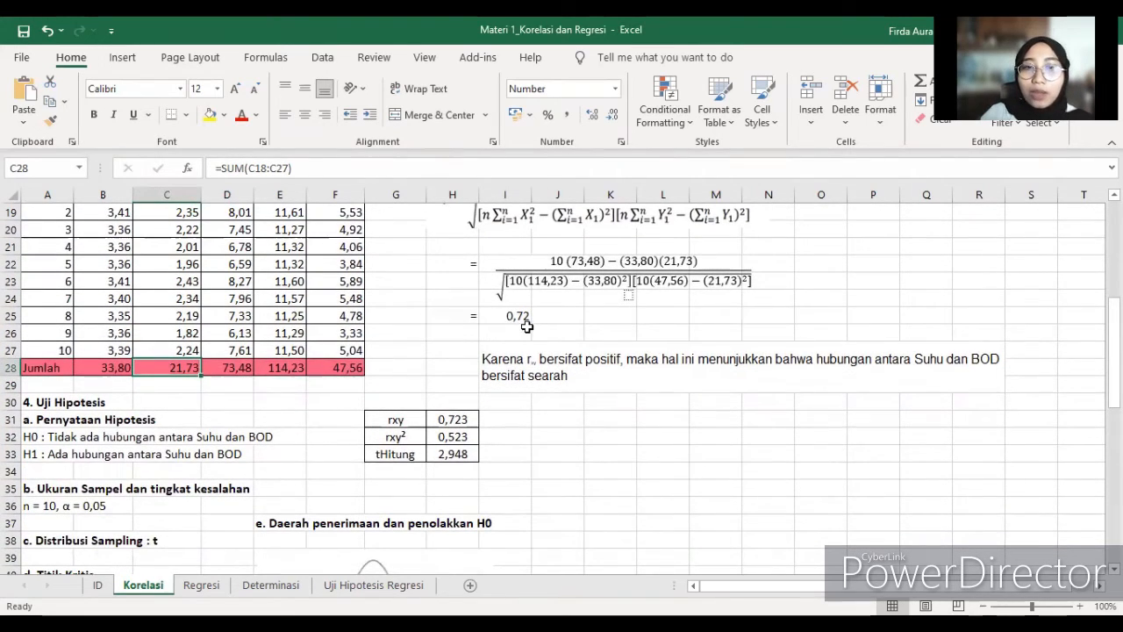
scroll(608, 338, "up", 3)
scroll(612, 344, "down", 2)
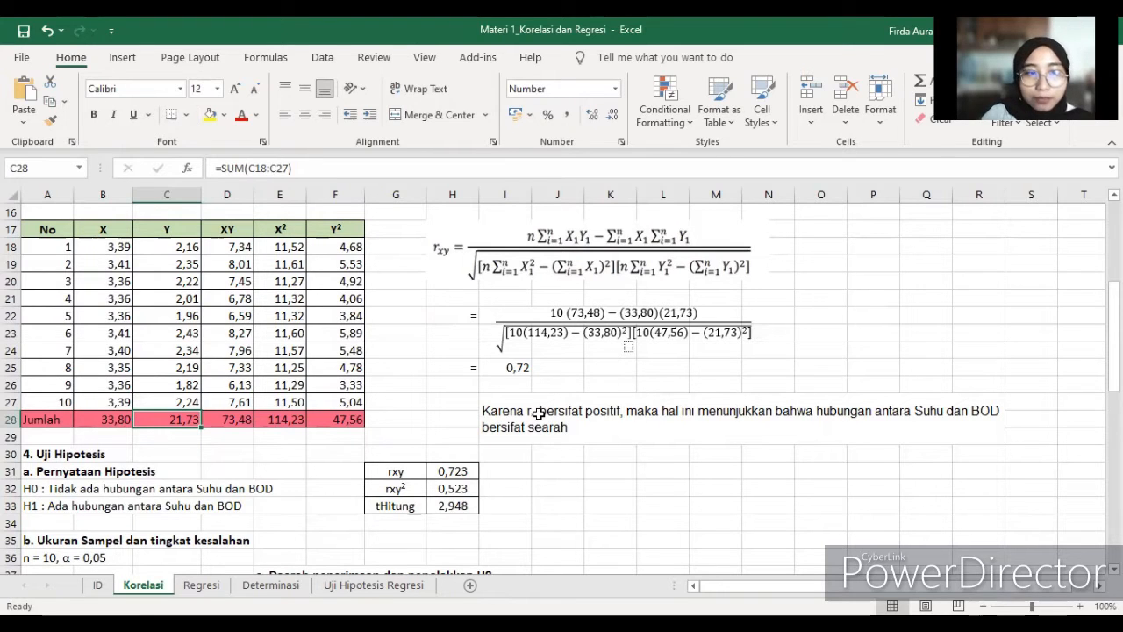
scroll(539, 413, "down", 1)
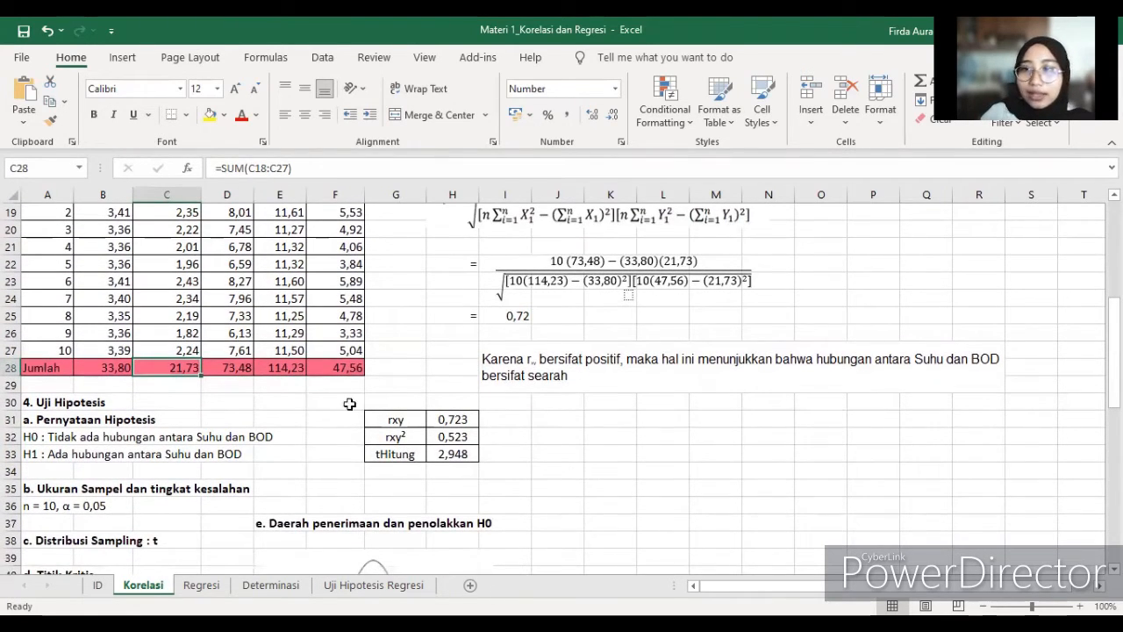
scroll(349, 336, "up", 2)
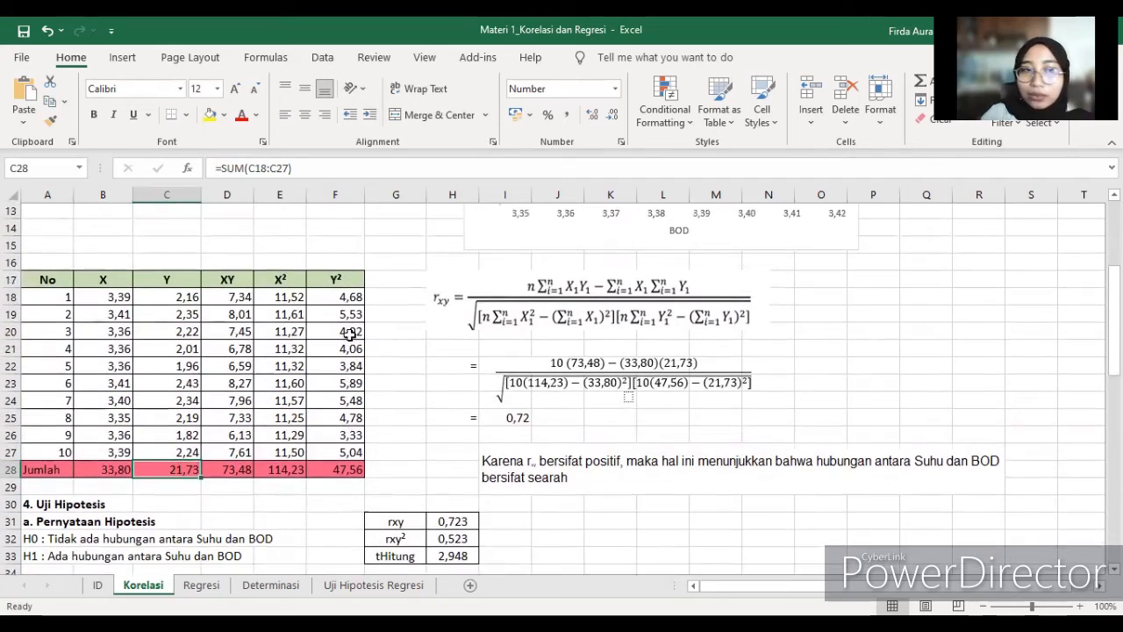
scroll(336, 340, "down", 2)
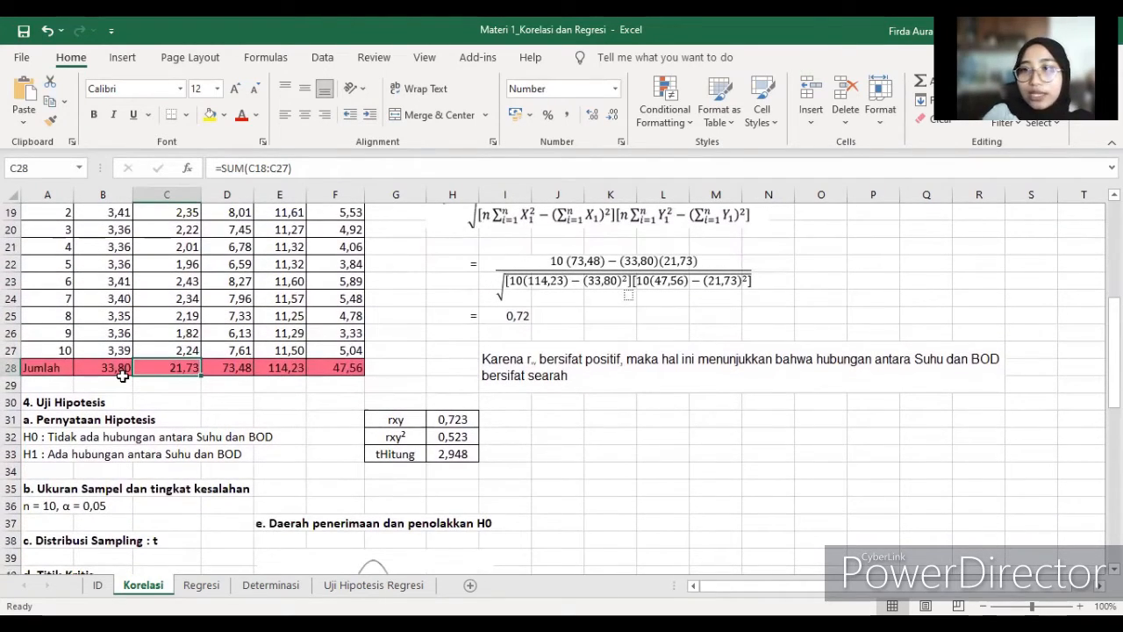
Review the Uji Hipotesis section: the H0 and H1 statements, sample size and error level, sampling distribution, and critical point
scroll(116, 389, "down", 2)
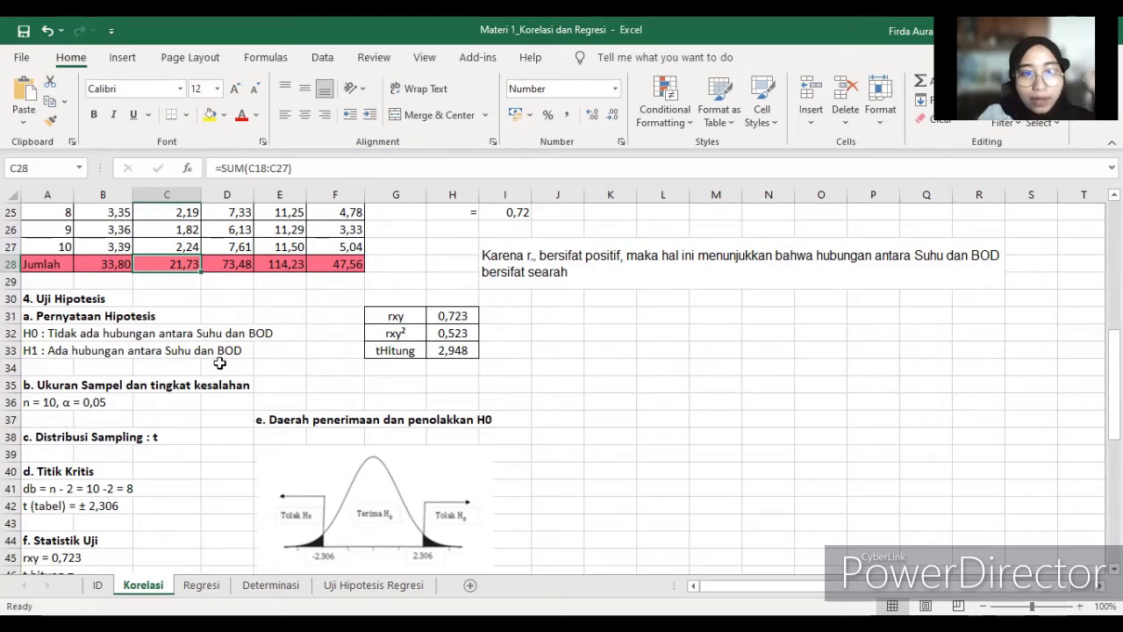
scroll(215, 365, "down", 2)
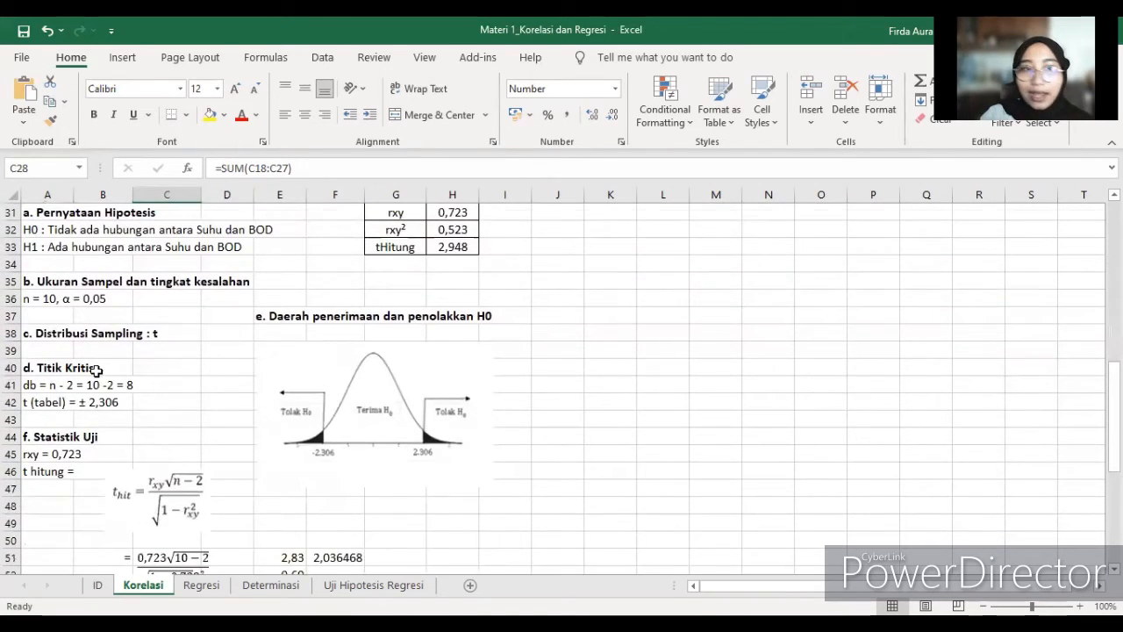
scroll(54, 367, "up", 1)
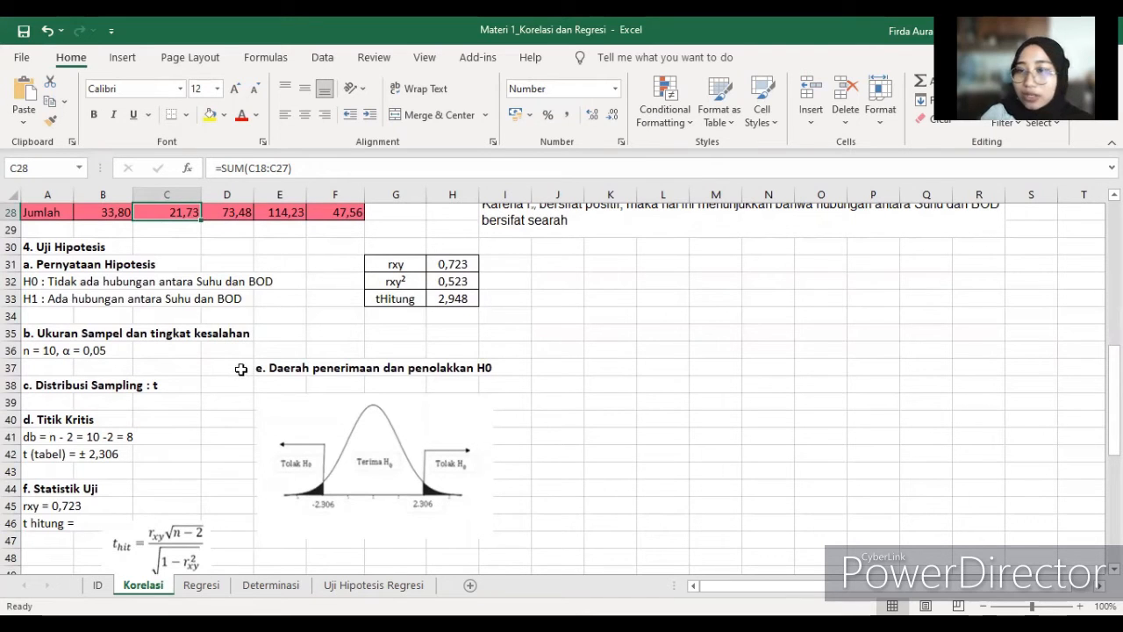
scroll(97, 348, "down", 1)
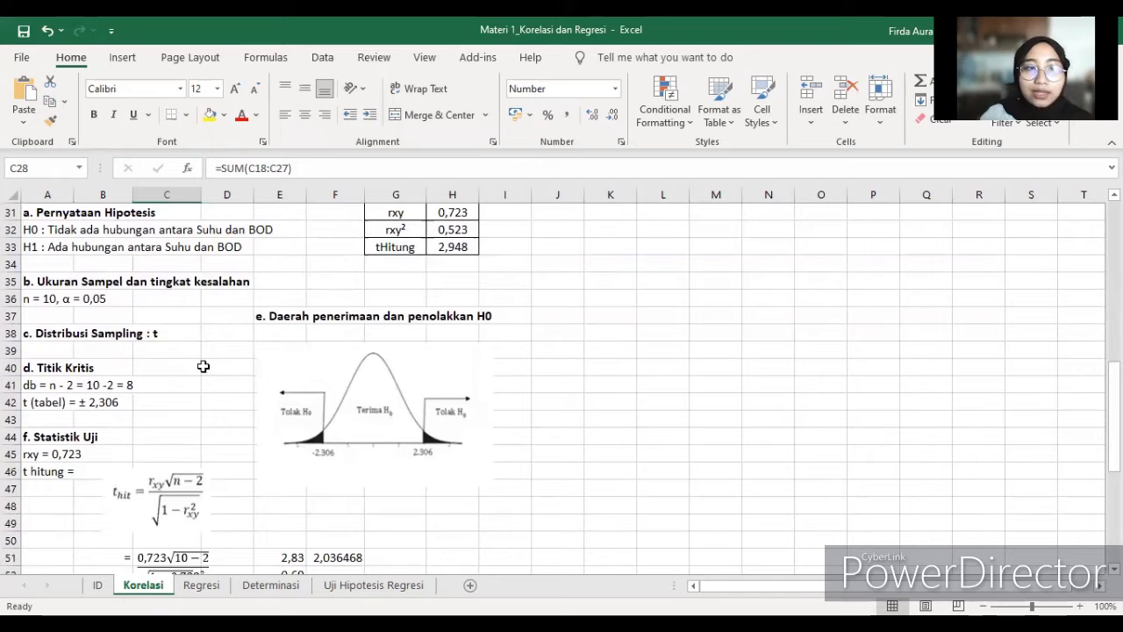
scroll(97, 351, "down", 2)
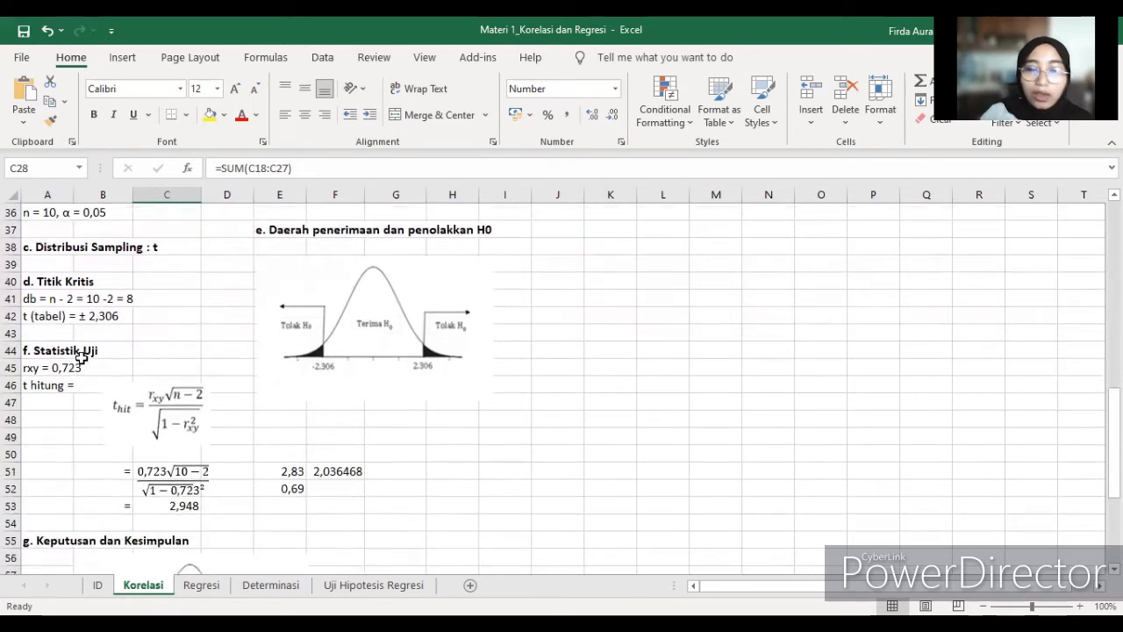
scroll(93, 348, "up", 1)
scroll(93, 349, "up", 1)
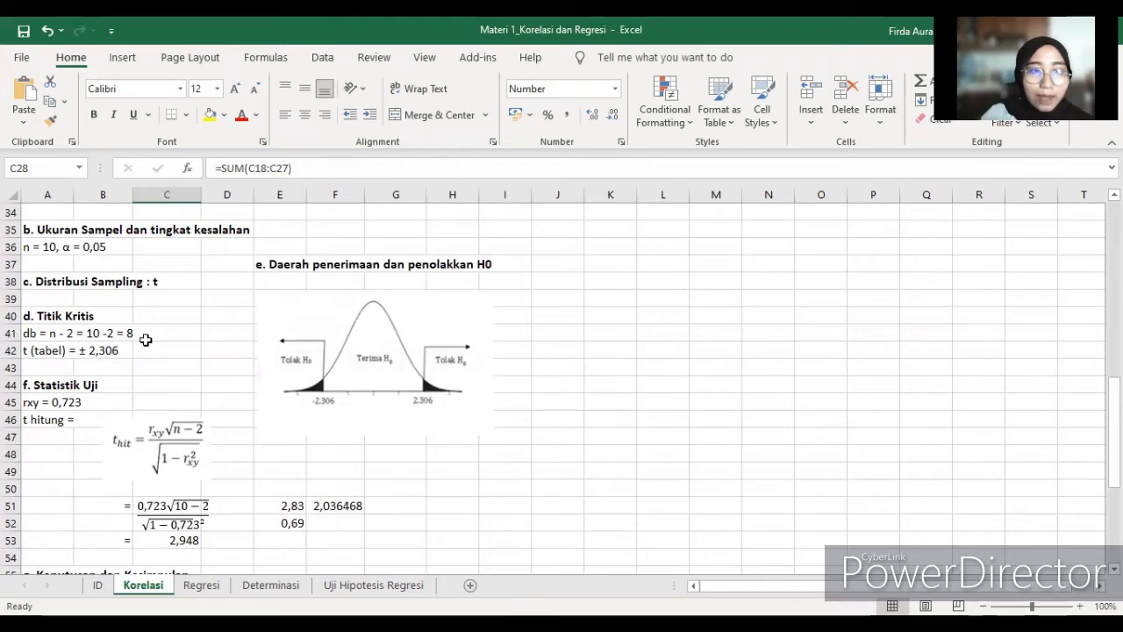
scroll(146, 340, "down", 1)
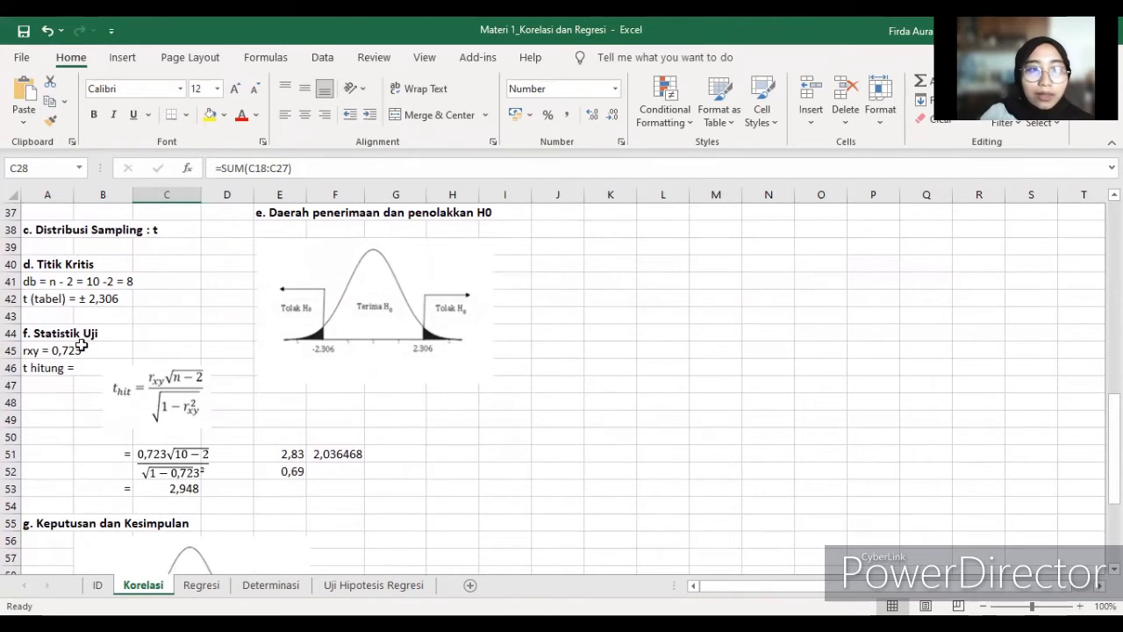
scroll(81, 346, "up", 1)
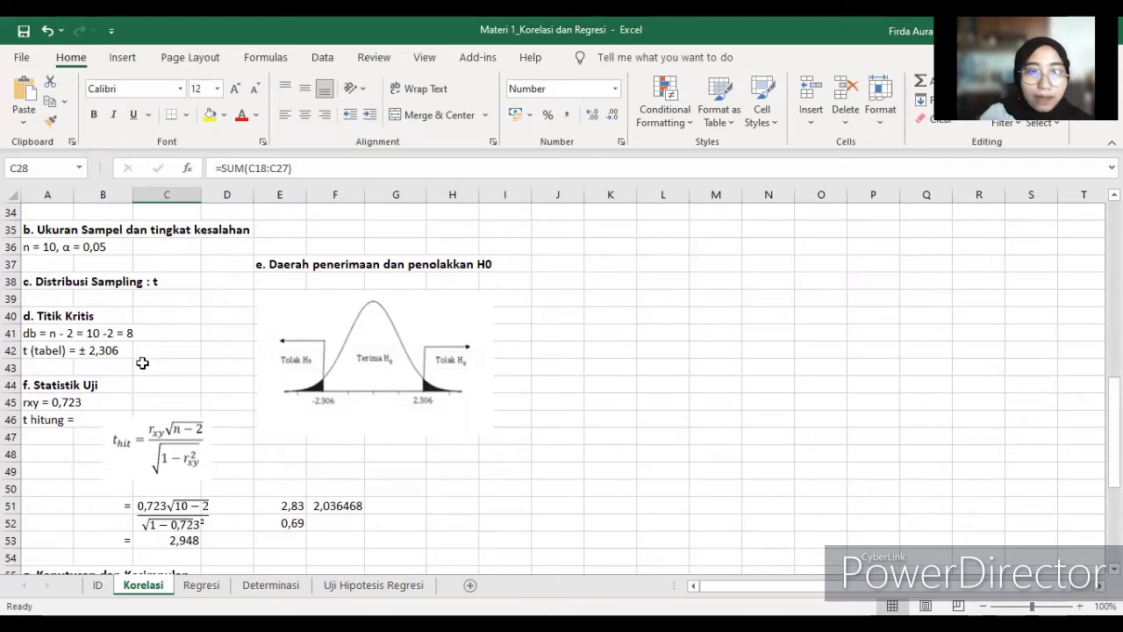
Examine the H0 acceptance and rejection curve and the Statistik Uji section with its rxy value and t hitung formula
left_click(409, 319)
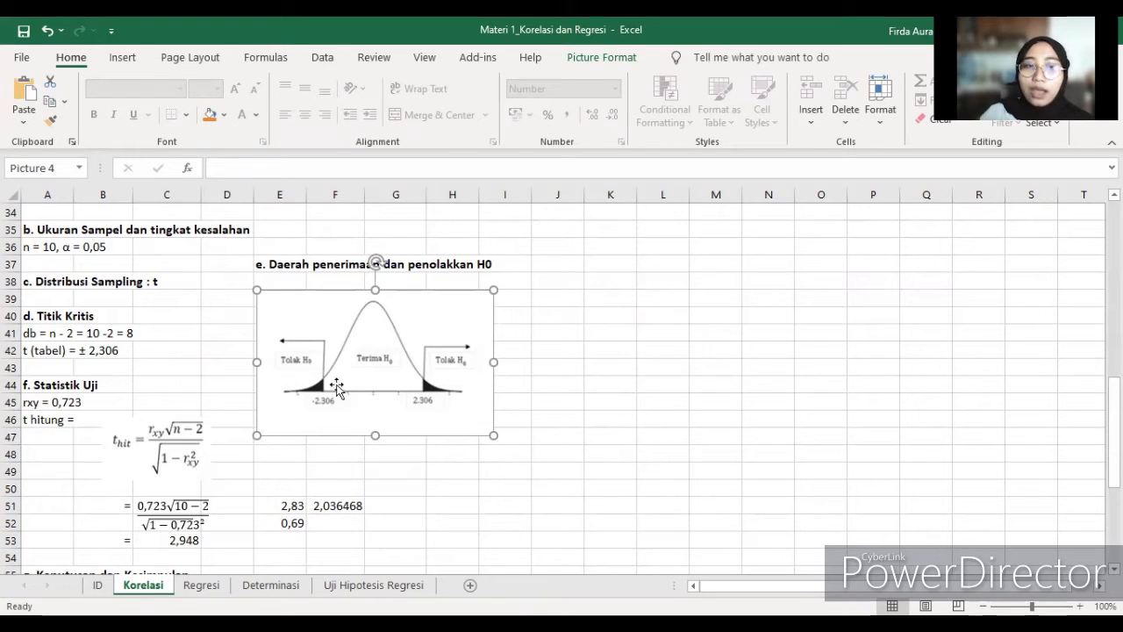
left_click(54, 387)
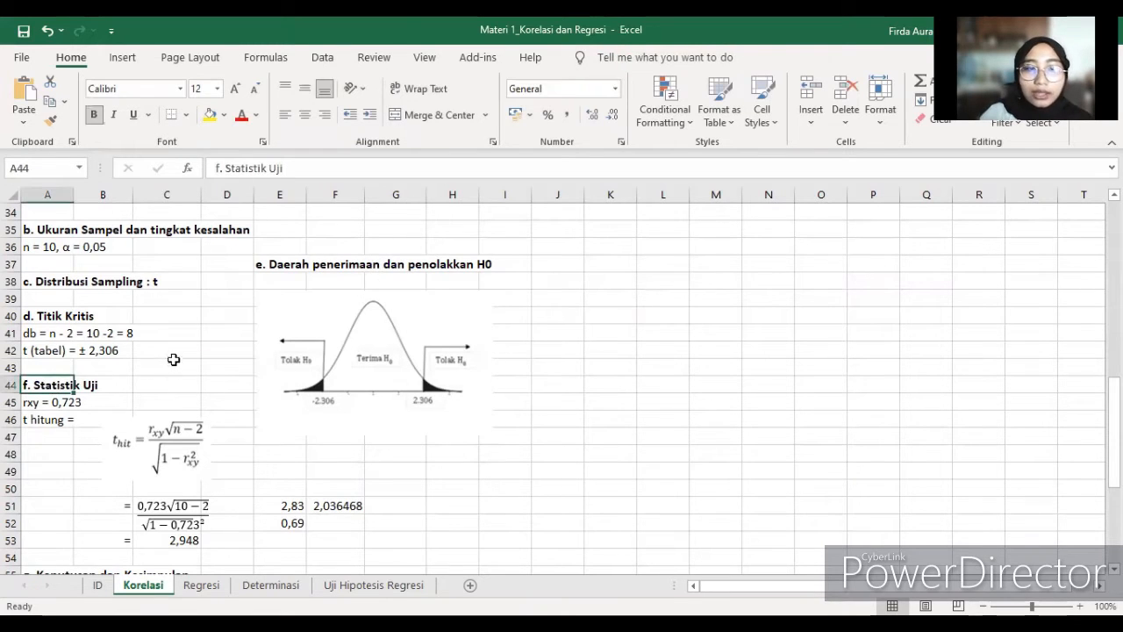
scroll(77, 355, "down", 1)
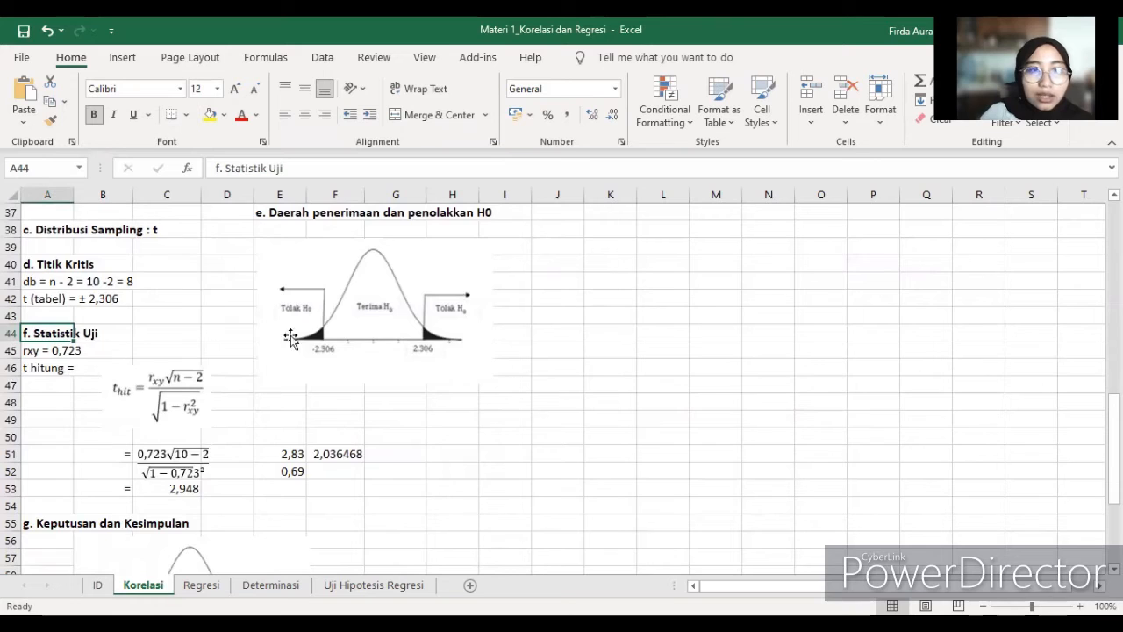
scroll(164, 346, "up", 3)
scroll(133, 417, "down", 1)
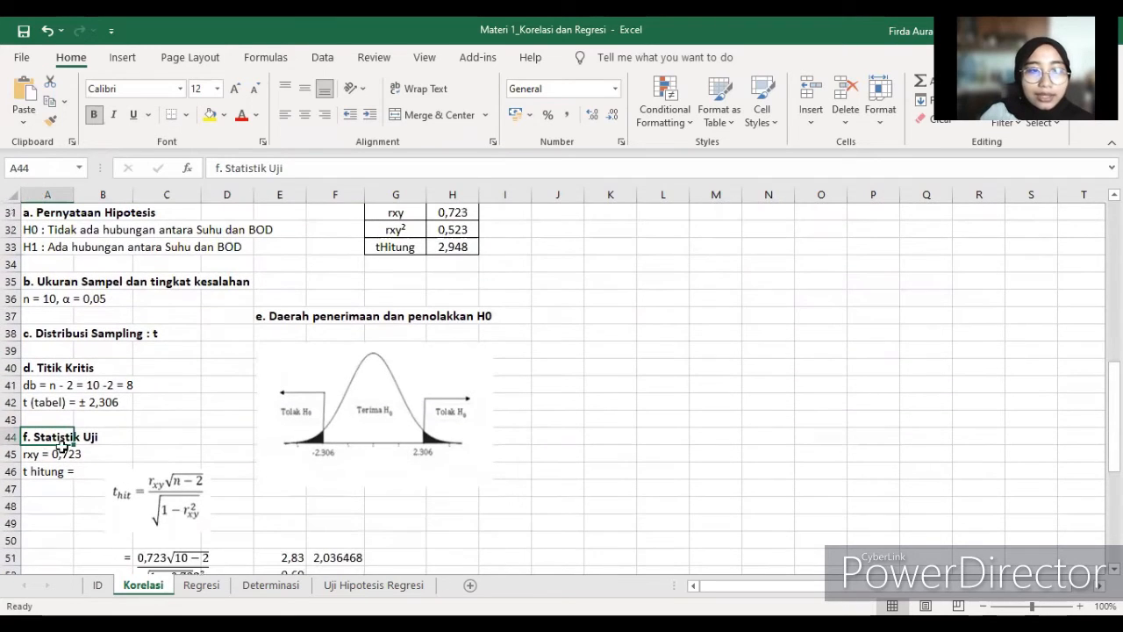
left_click(48, 454)
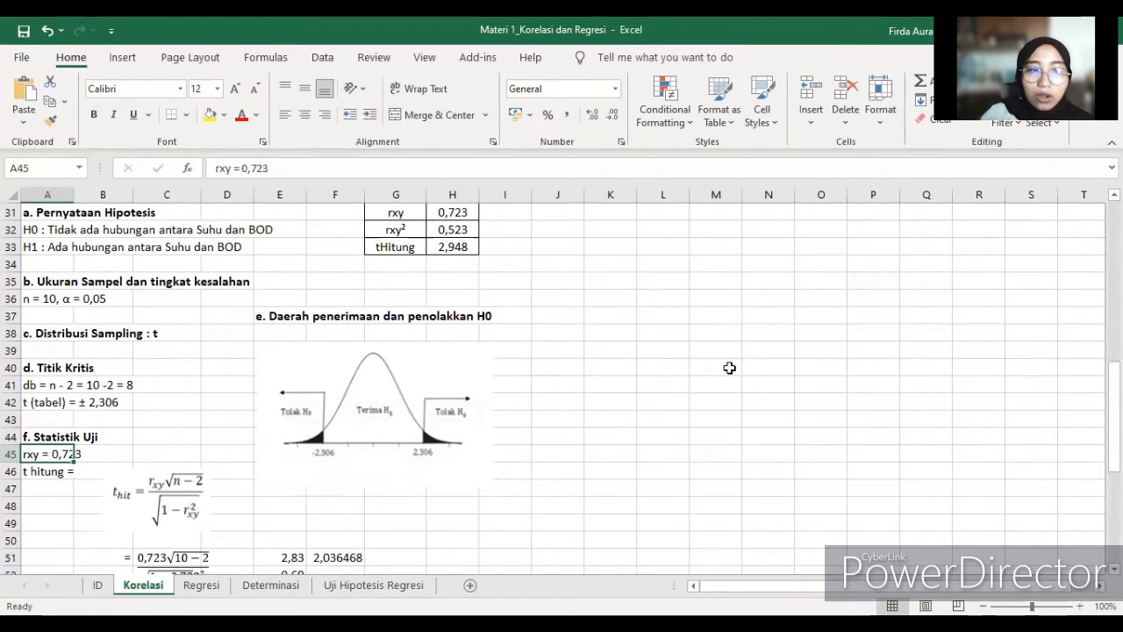
scroll(100, 414, "down", 2)
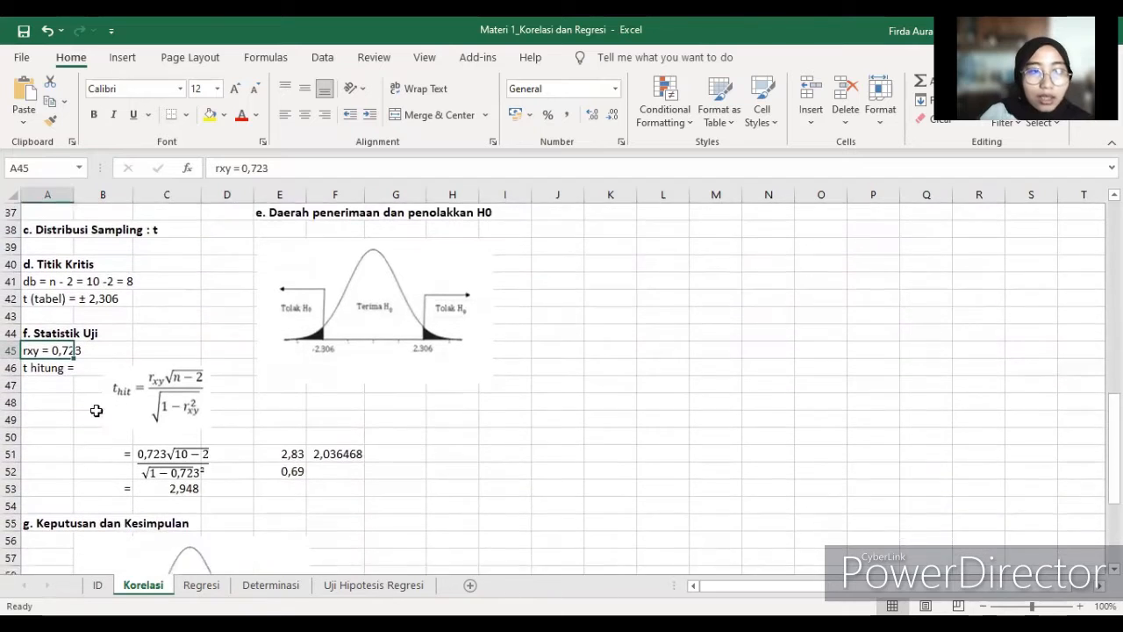
scroll(100, 414, "down", 1)
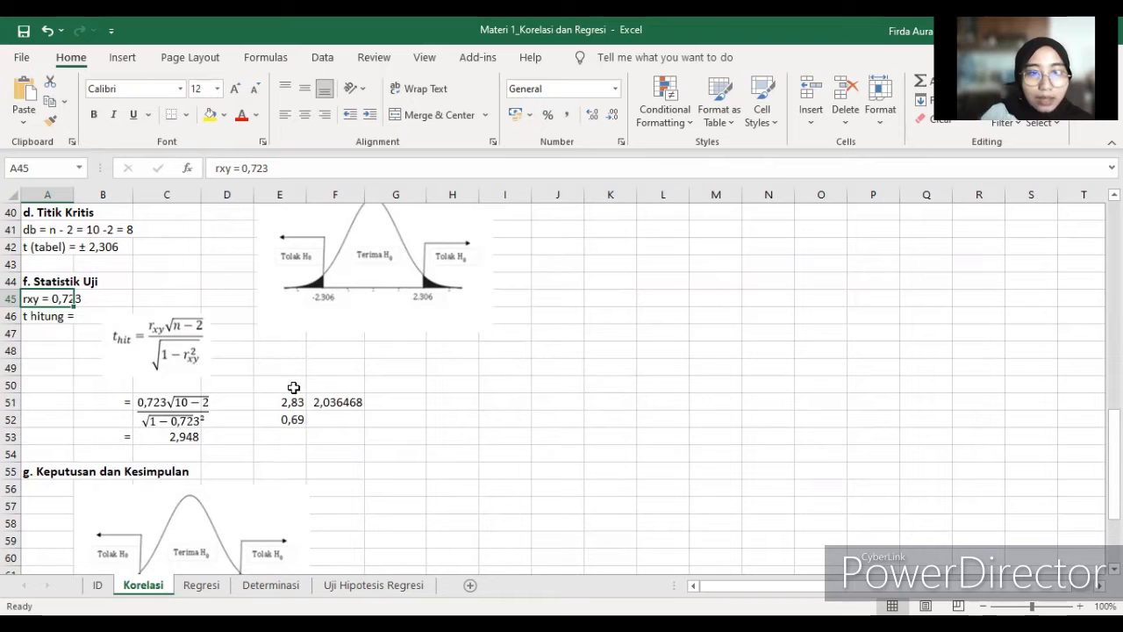
Inspect the t hitung result's formula, then review the Keputusan dan Kesimpulan section with its curve, decision and conclusion
left_click(181, 438)
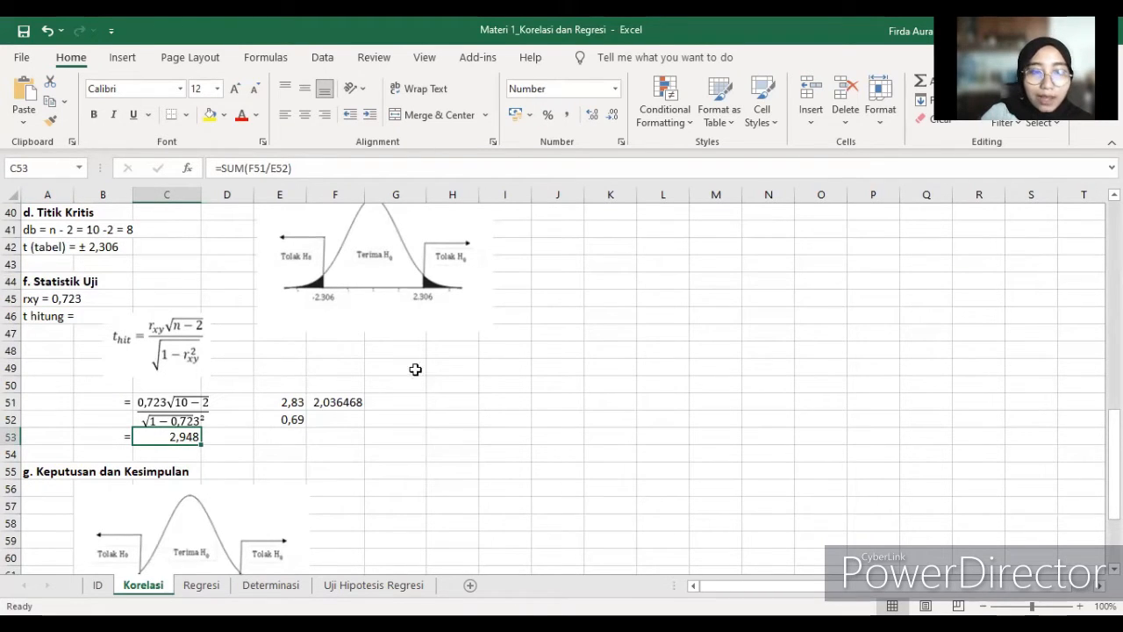
scroll(436, 342, "down", 3)
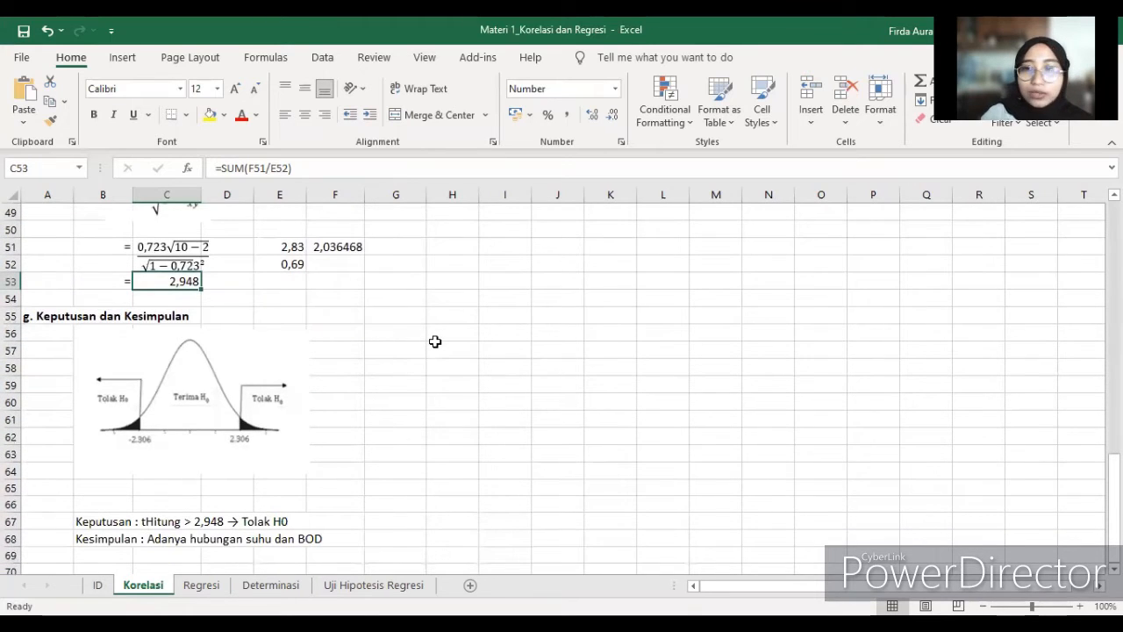
scroll(435, 341, "down", 1)
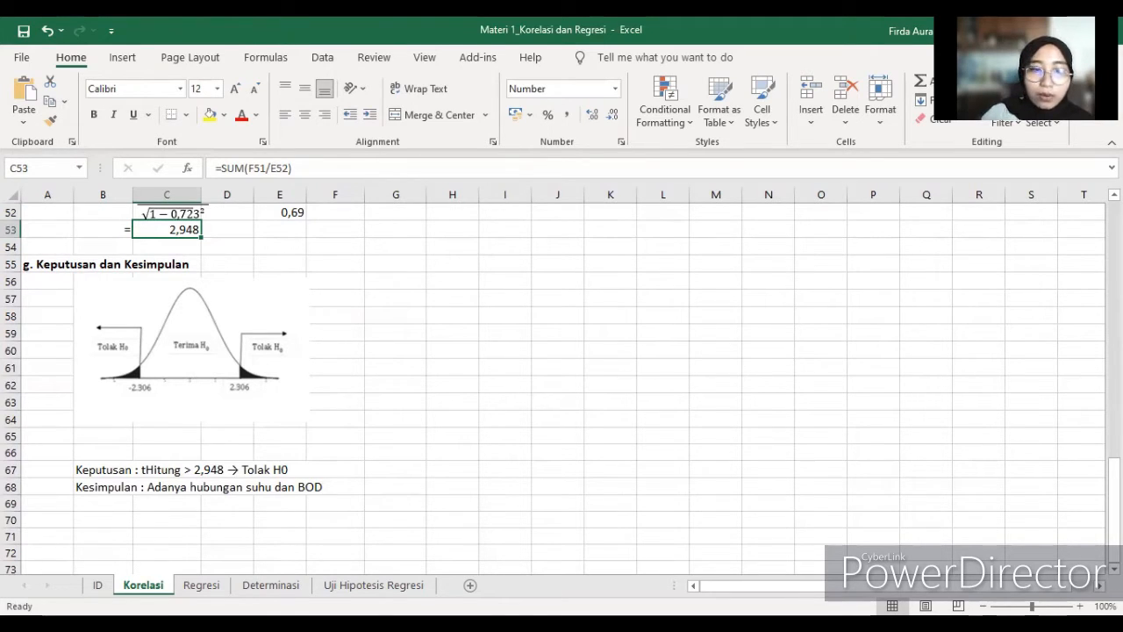
Open the Regresi sheet and review the first Suhu (Ln) formula and the scatter chart of Suhu and BOD
left_click(201, 584)
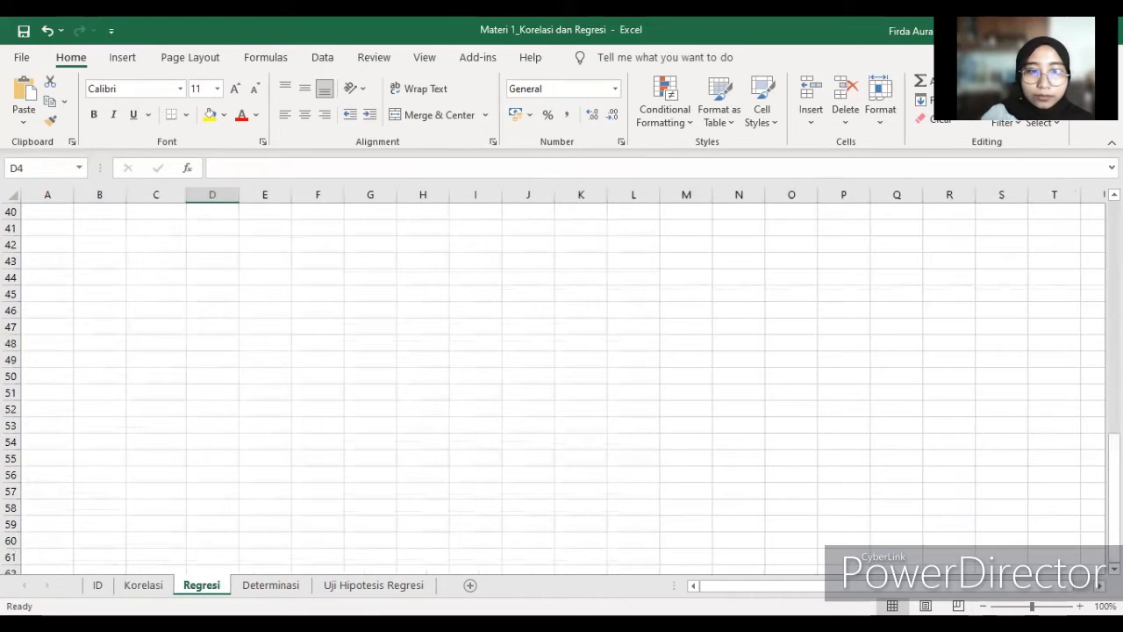
scroll(222, 535, "up", 6)
scroll(202, 465, "up", 7)
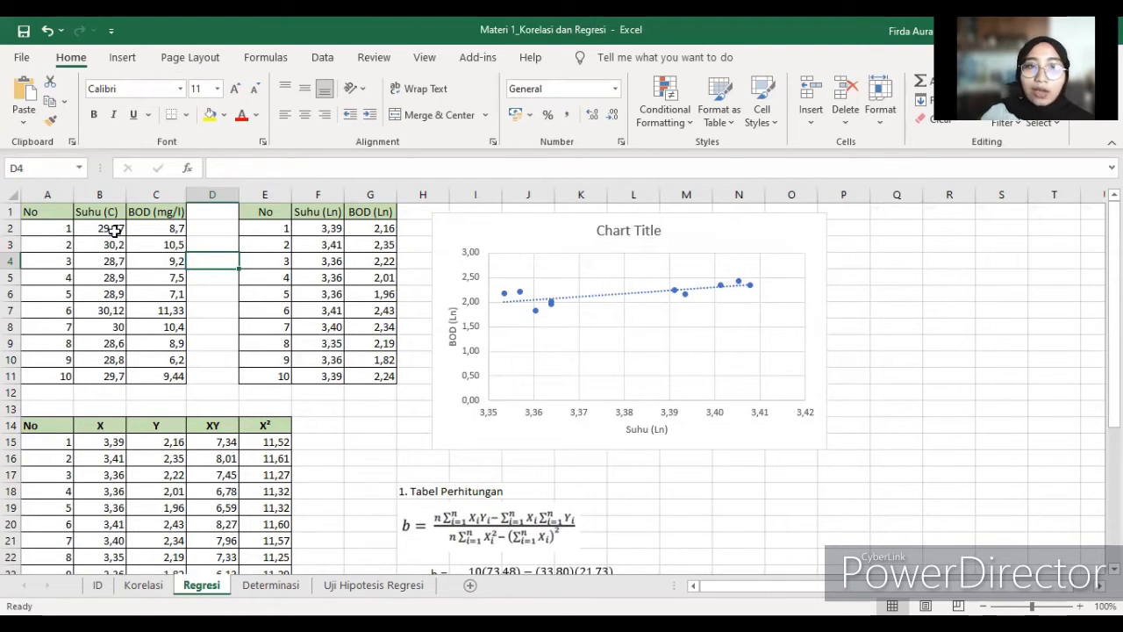
left_click(314, 230)
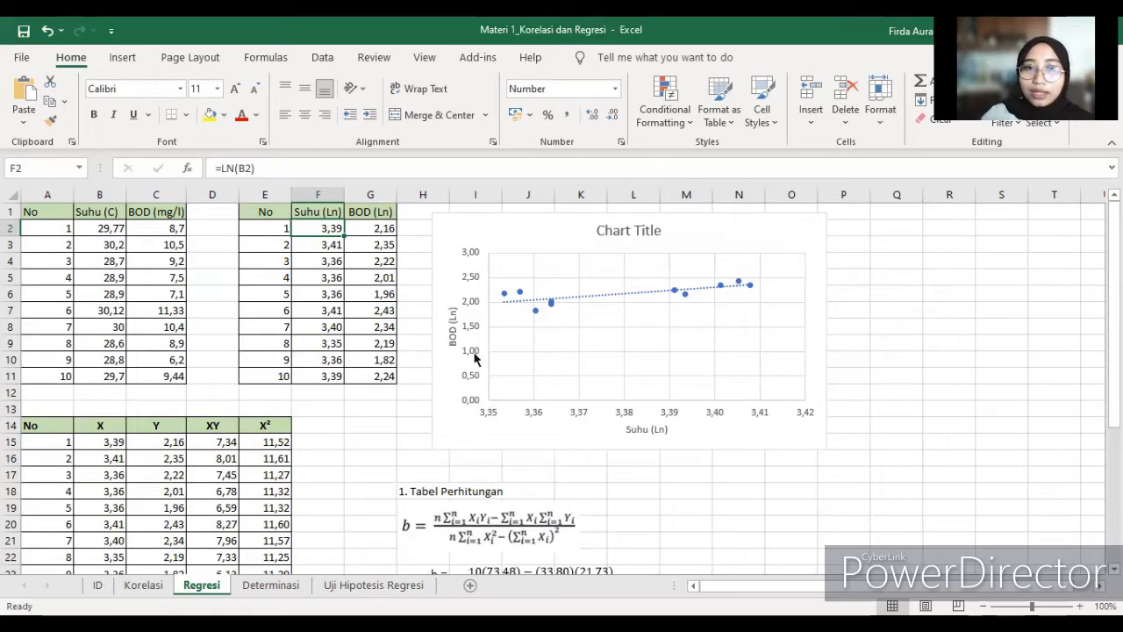
left_click(526, 228)
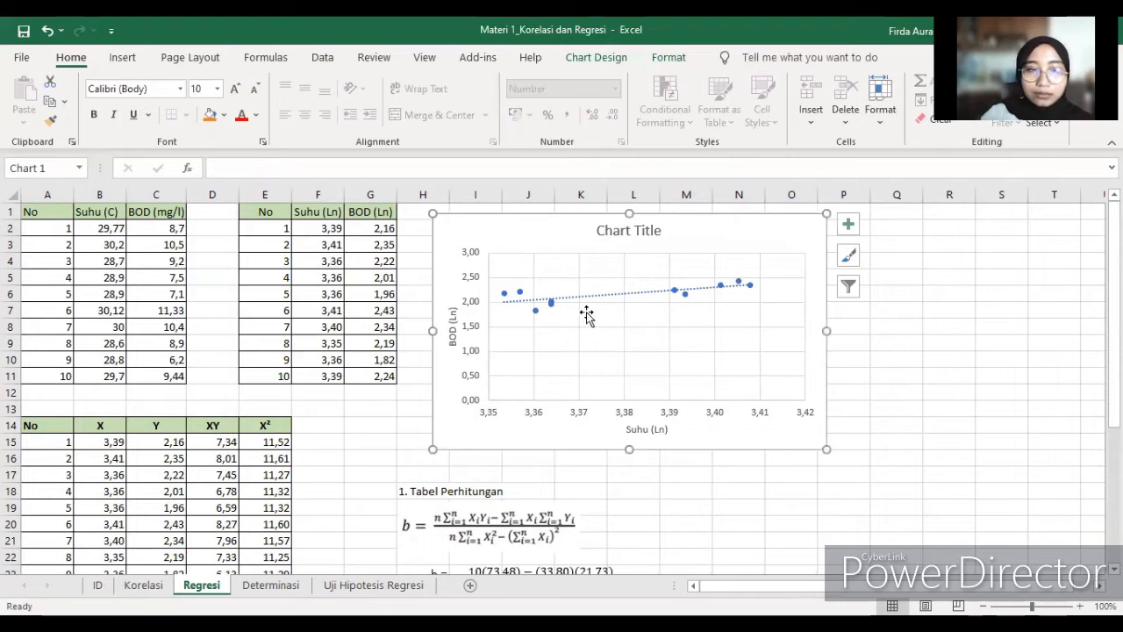
Examine the regression table with X, Y, XY and X² and the formula, substitution and result for coefficient b
scroll(586, 316, "down", 2)
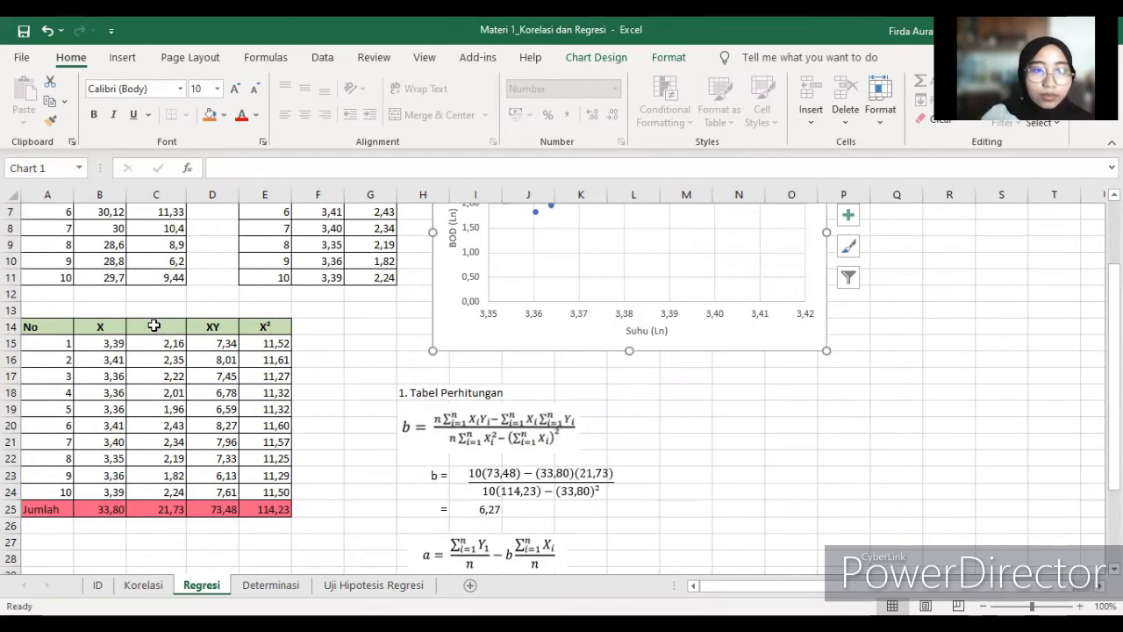
scroll(154, 325, "down", 1)
scroll(153, 325, "down", 1)
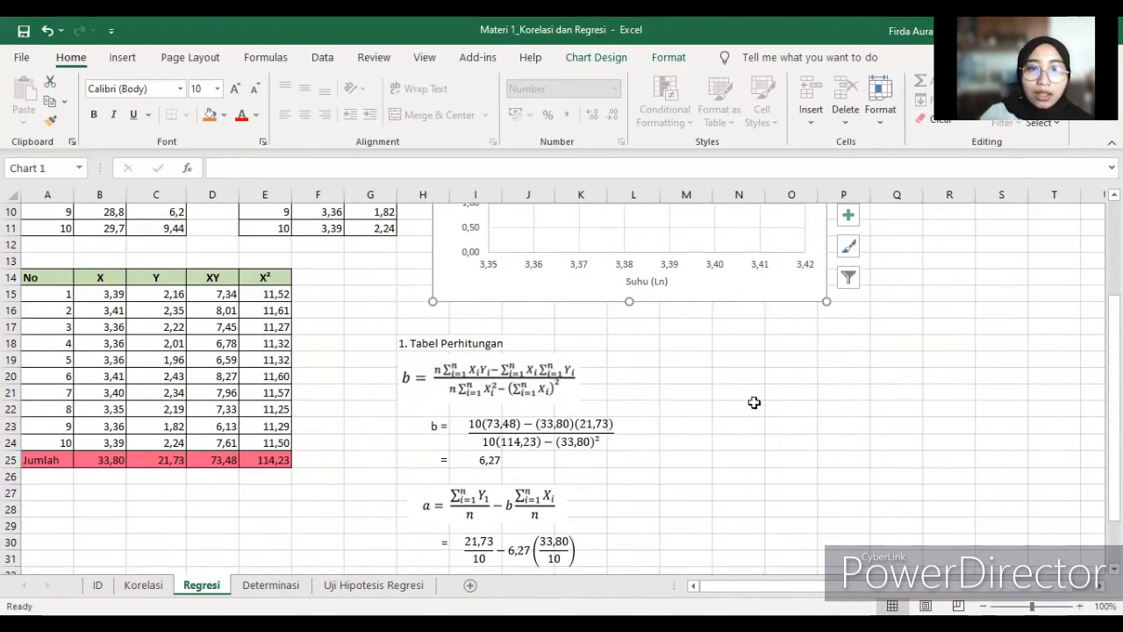
scroll(616, 375, "down", 1)
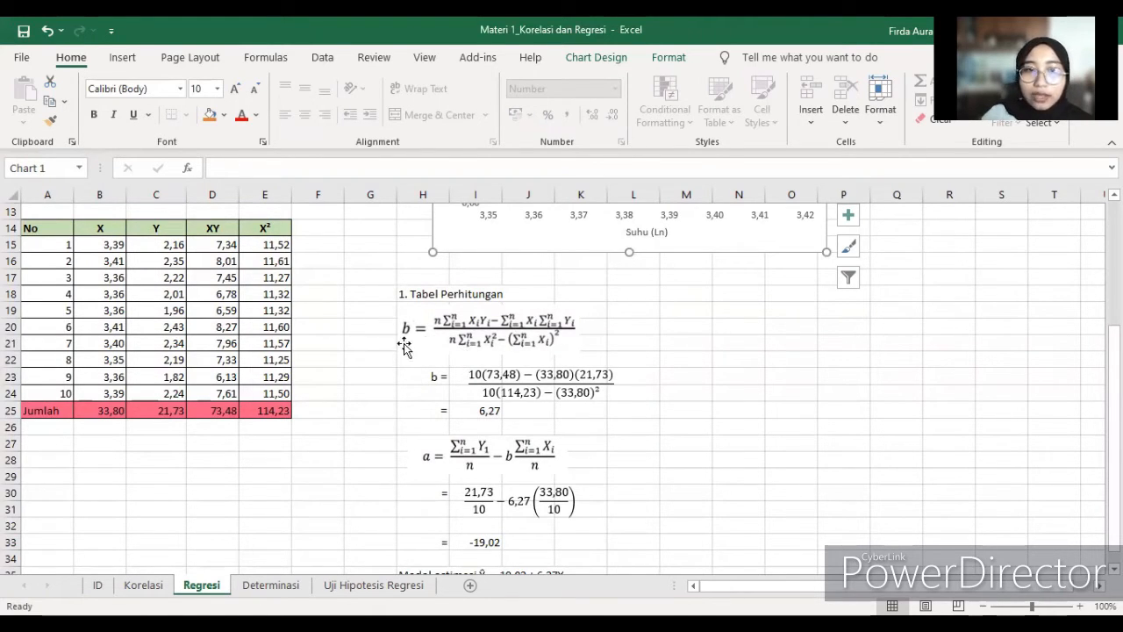
scroll(492, 332, "down", 1)
scroll(509, 337, "up", 1)
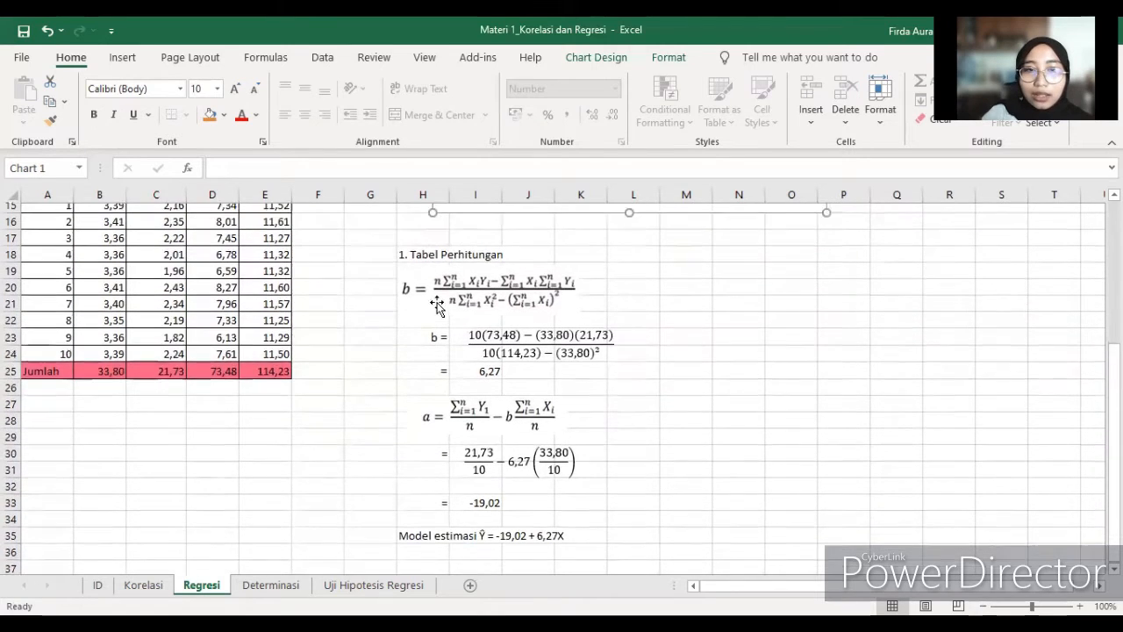
left_click(519, 340)
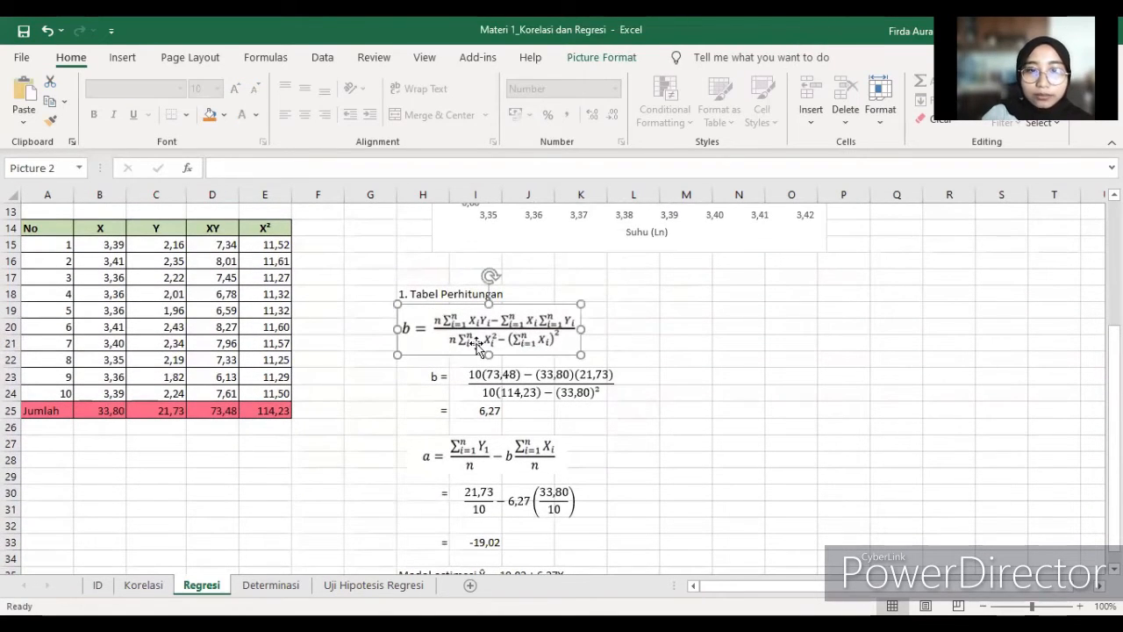
left_click(517, 390)
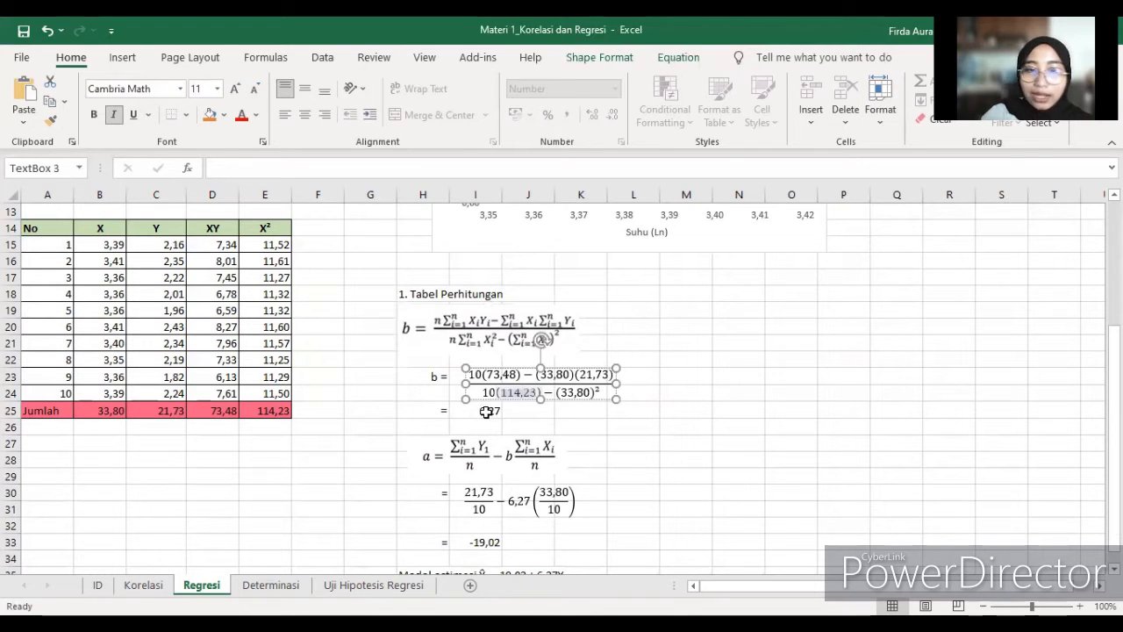
left_click(488, 411)
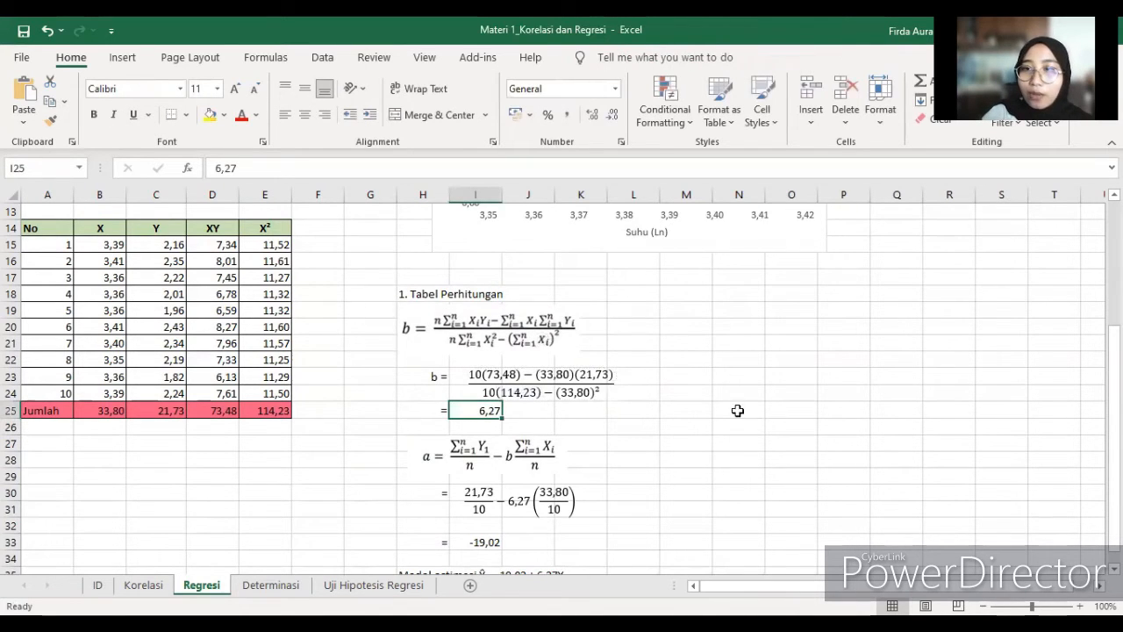
Examine the formula for constant a, its substitution using b, and its result
scroll(716, 405, "down", 2)
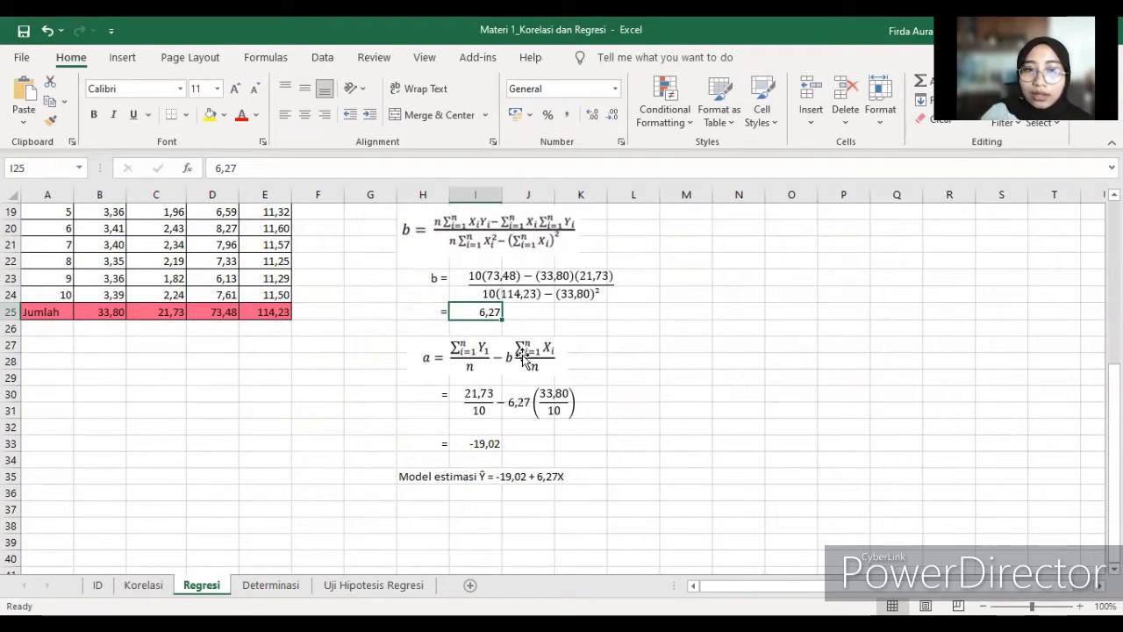
left_click(486, 356)
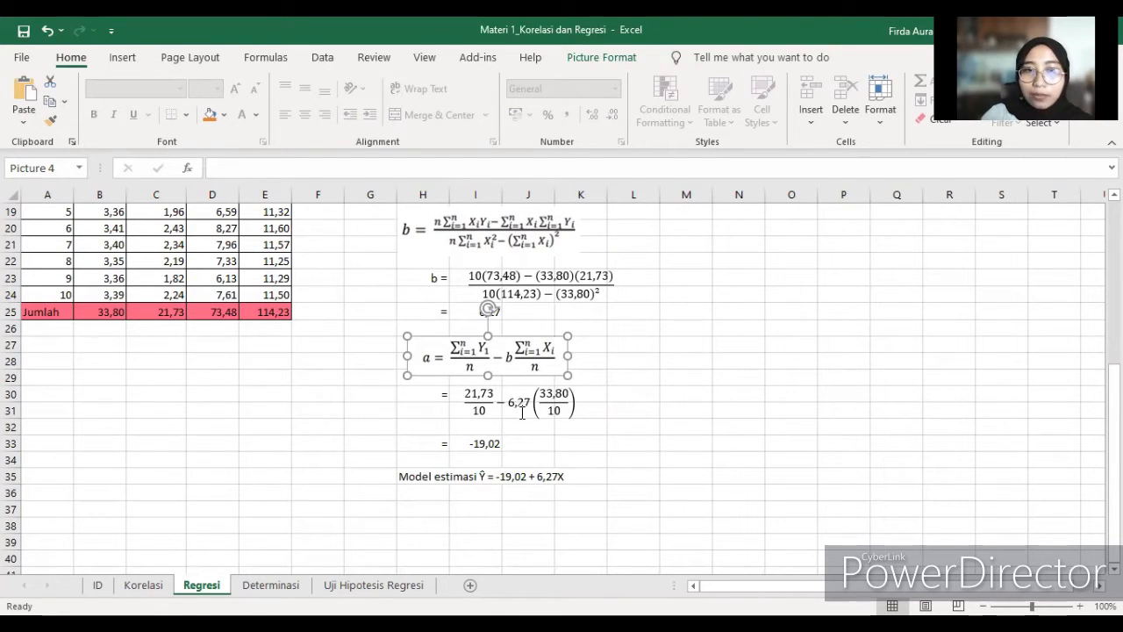
left_click(513, 323)
left_click(494, 315)
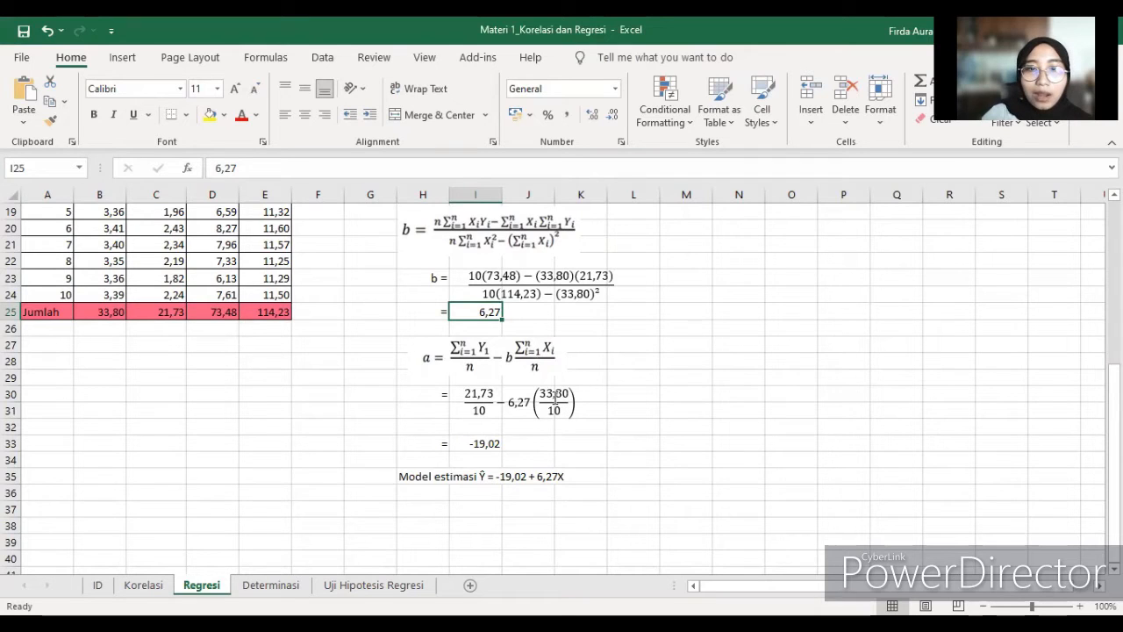
left_click(579, 388)
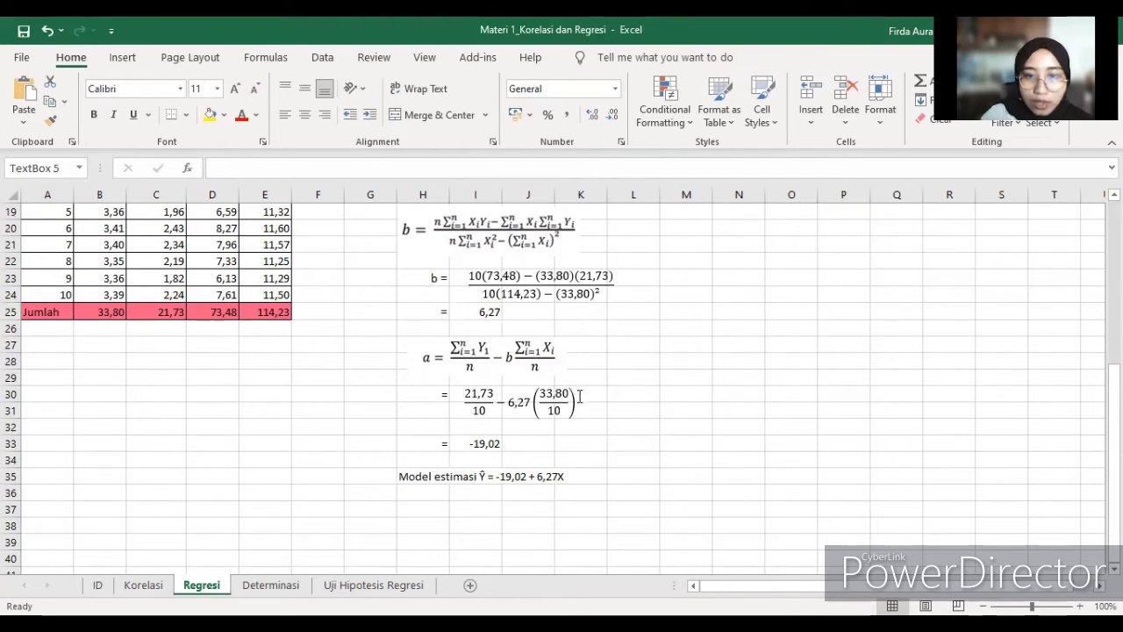
left_click(448, 446)
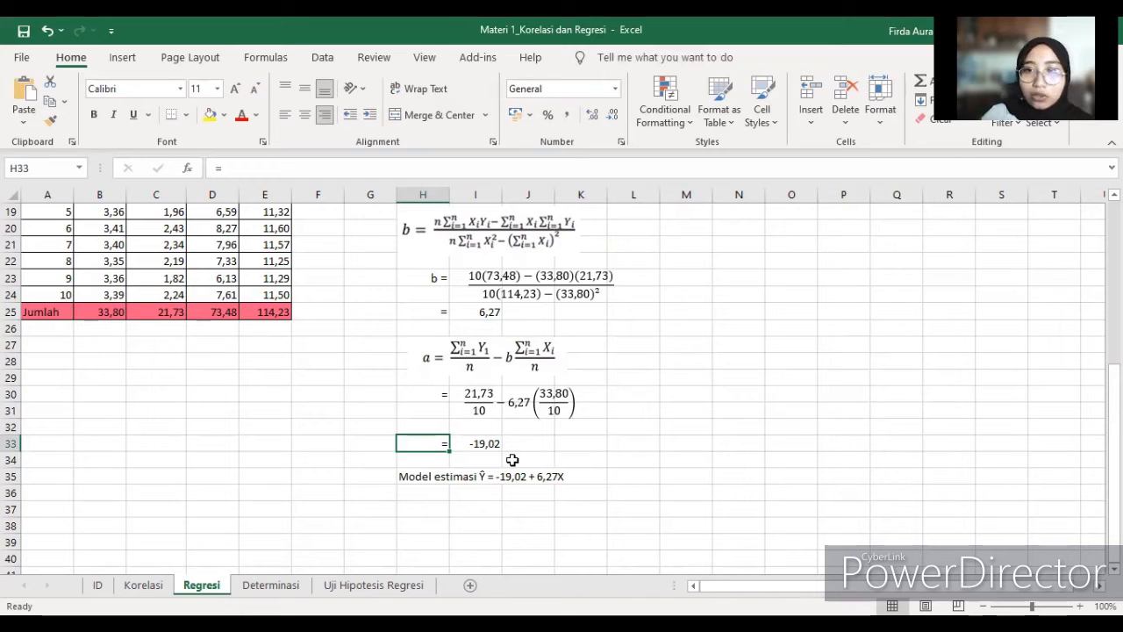
Review the Model estimasi regression equation below the calculation of a
scroll(476, 464, "down", 1)
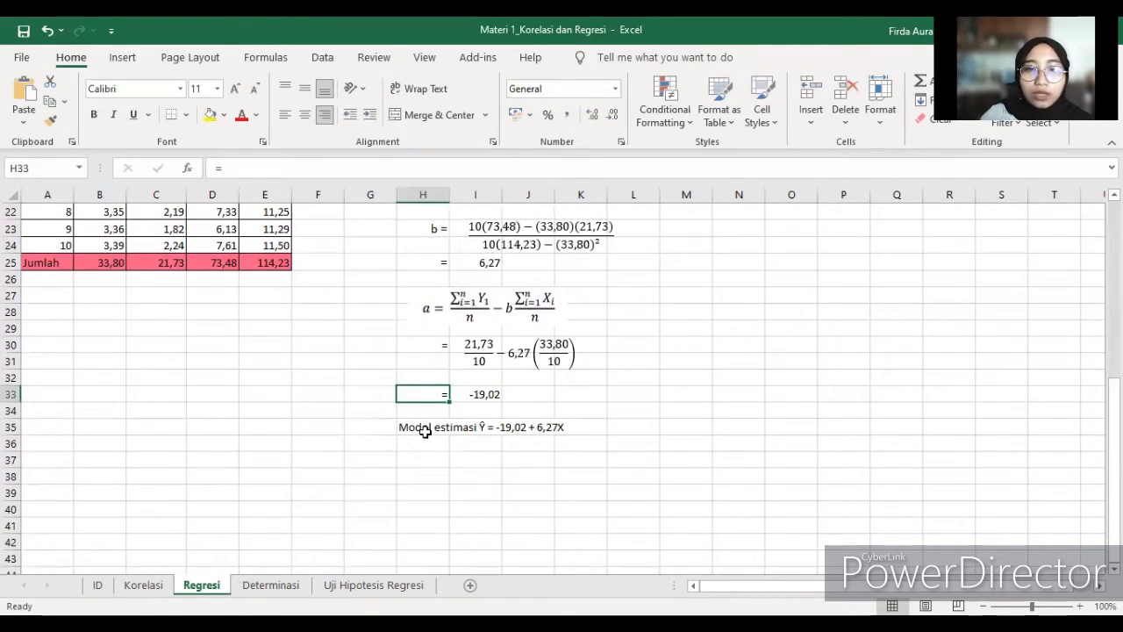
left_click(424, 433)
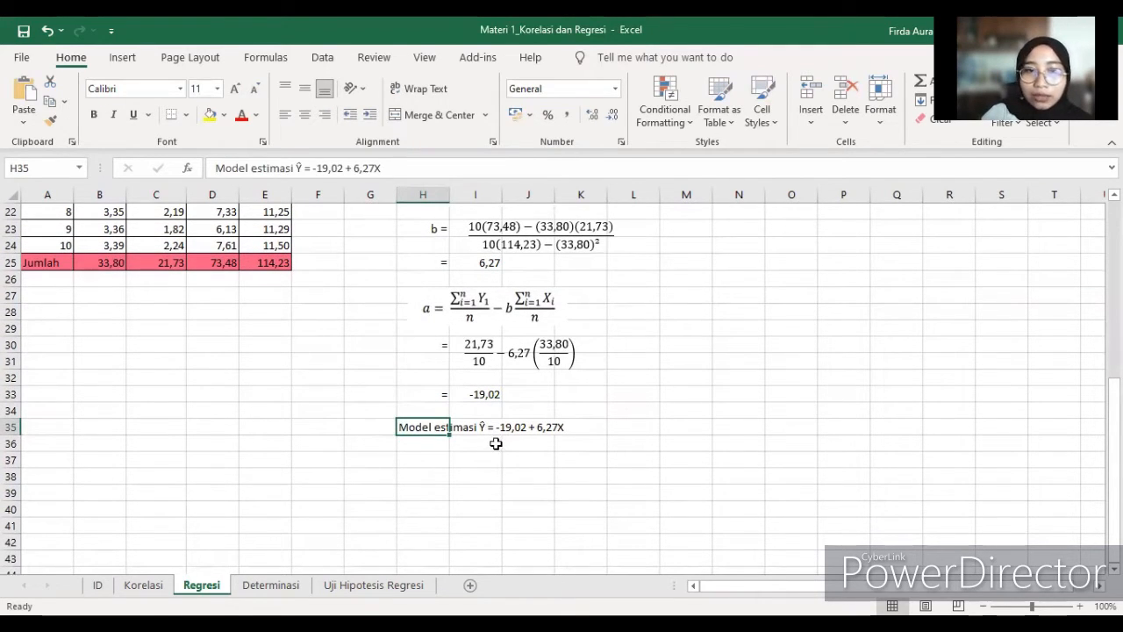
scroll(545, 445, "up", 1)
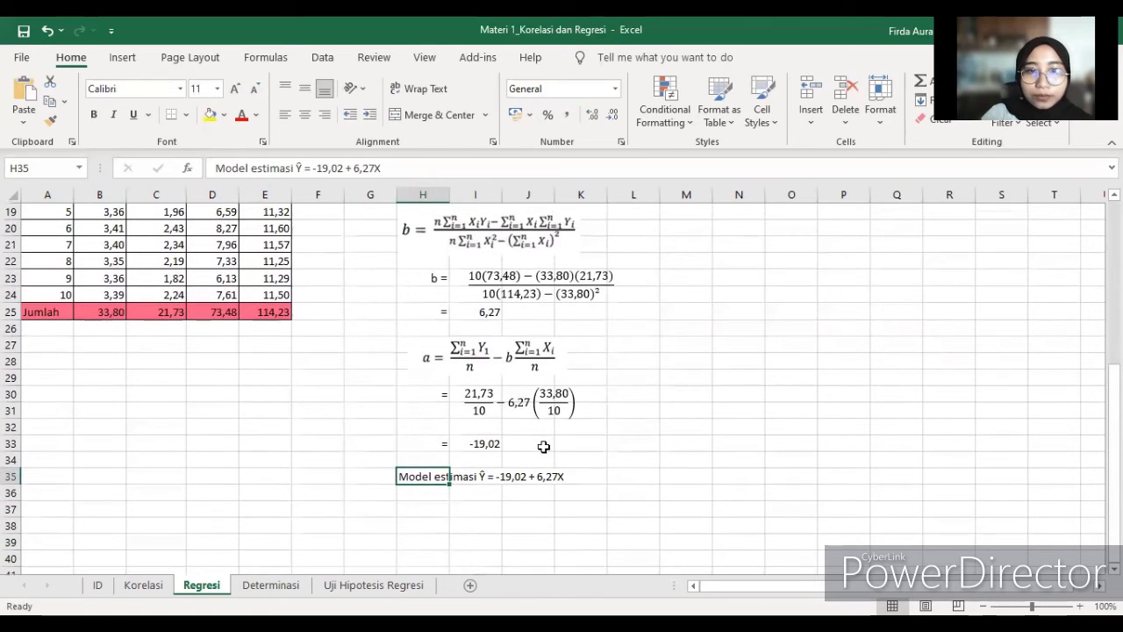
scroll(553, 470, "down", 1)
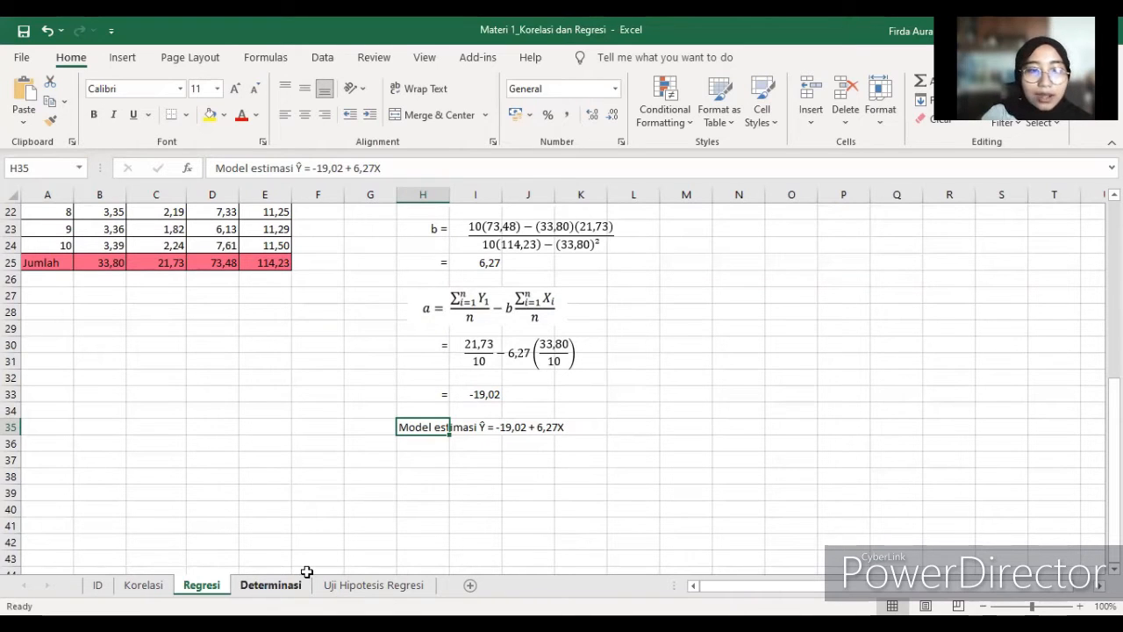
Open the Determinasi sheet and inspect the Xi and Yi data in its determination table
left_click(272, 584)
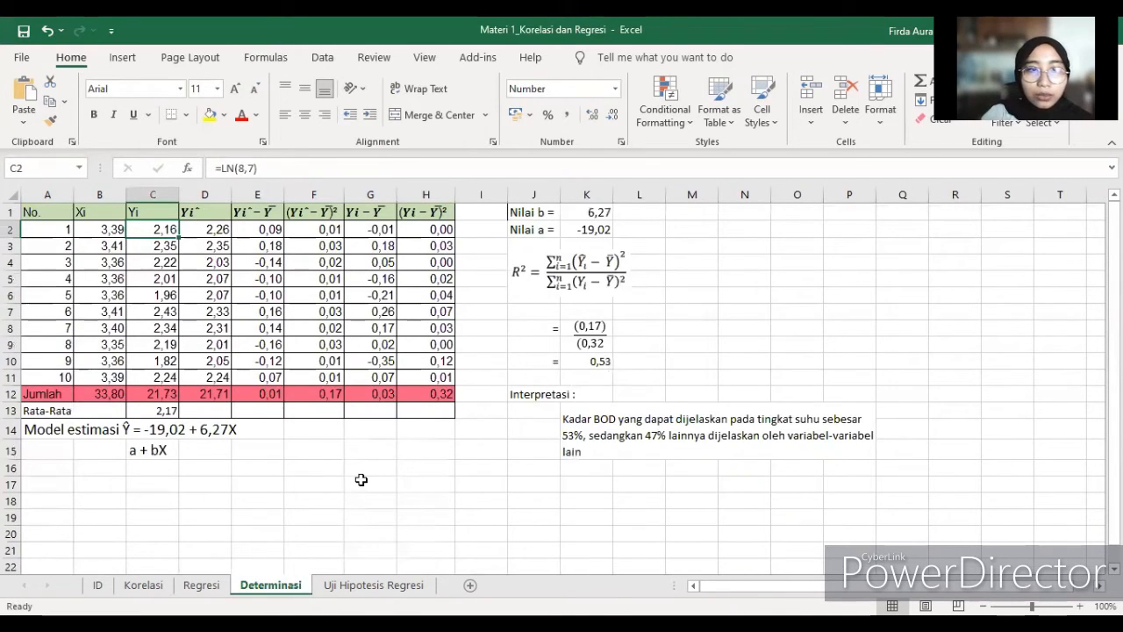
left_click(136, 250)
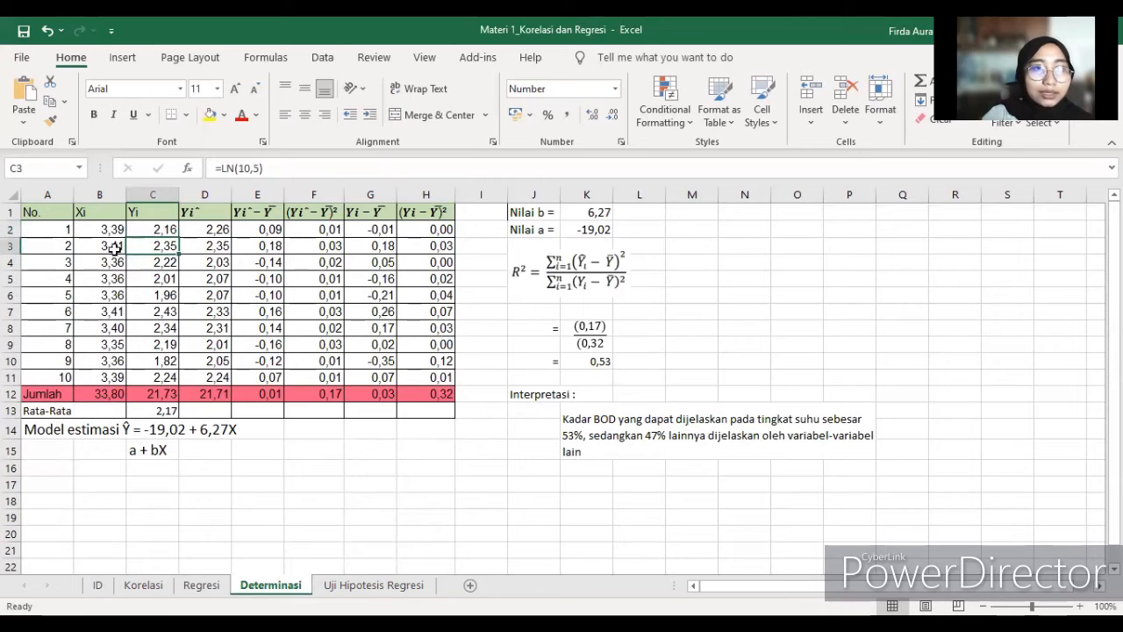
left_click(79, 246)
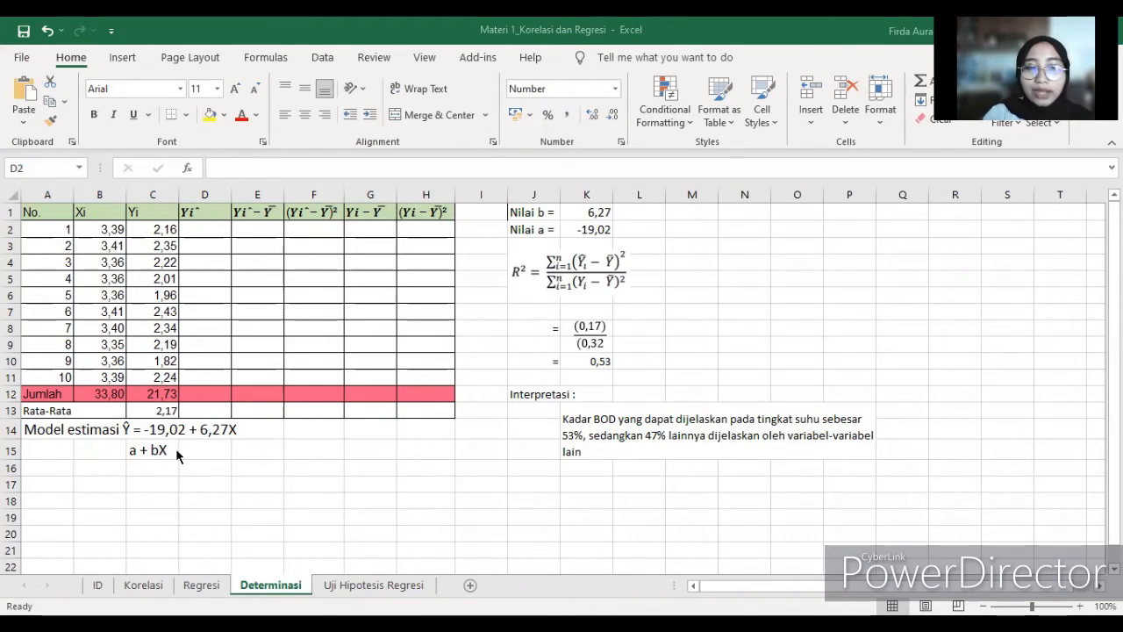
Calculate the Ŷi column by entering =SUM(-19,02+(6,27*B2)) in D2 and filling it down to D11
left_click(198, 229)
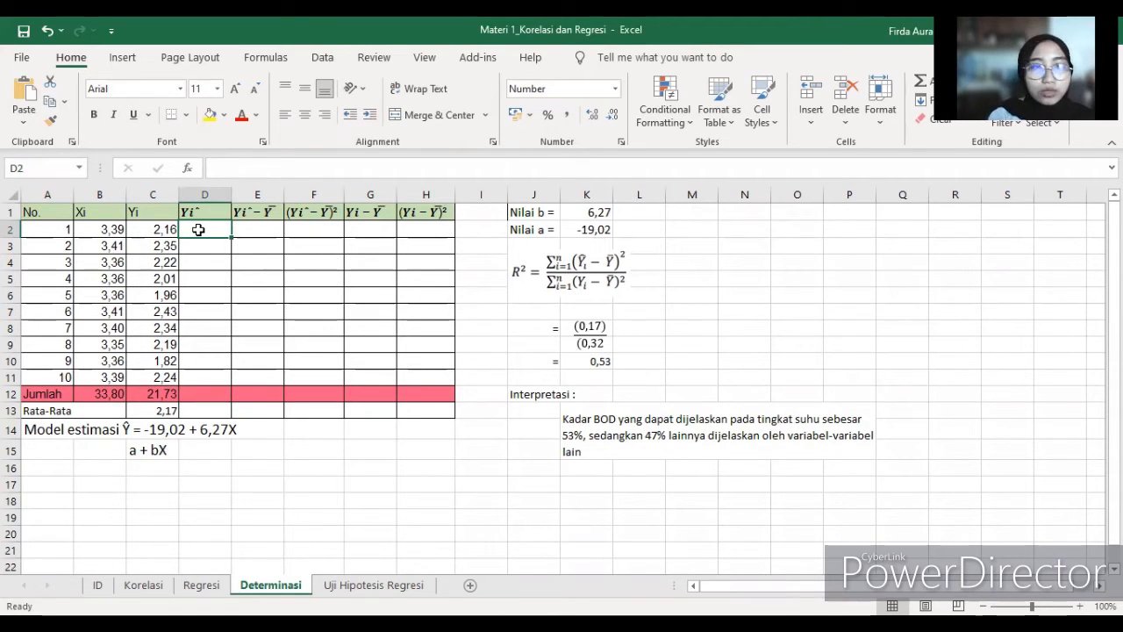
type("=s")
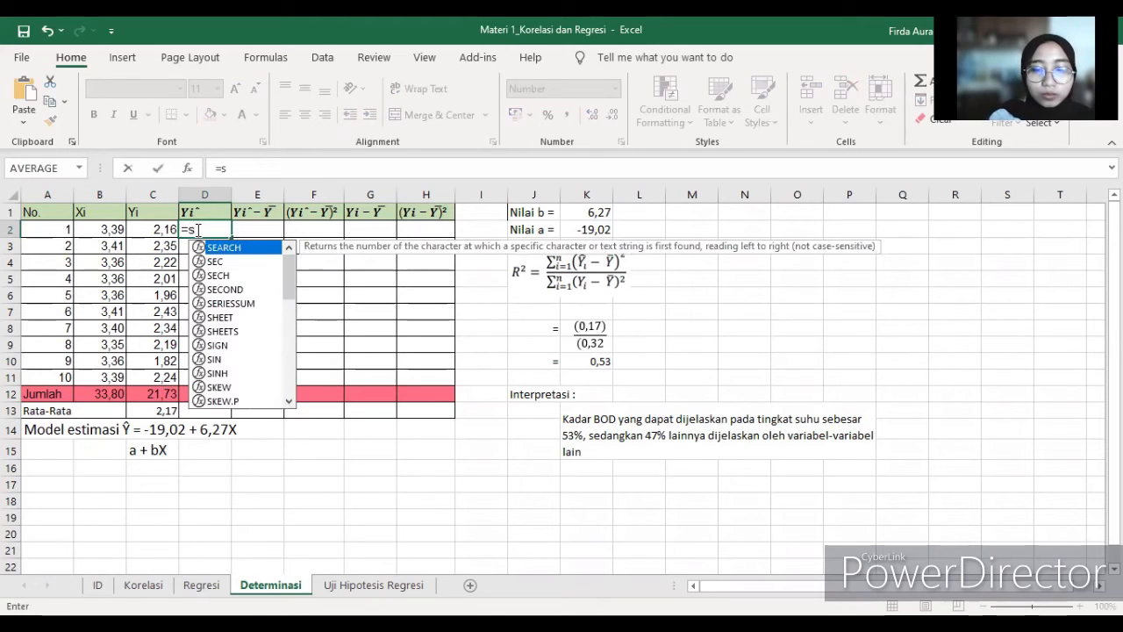
type("um(")
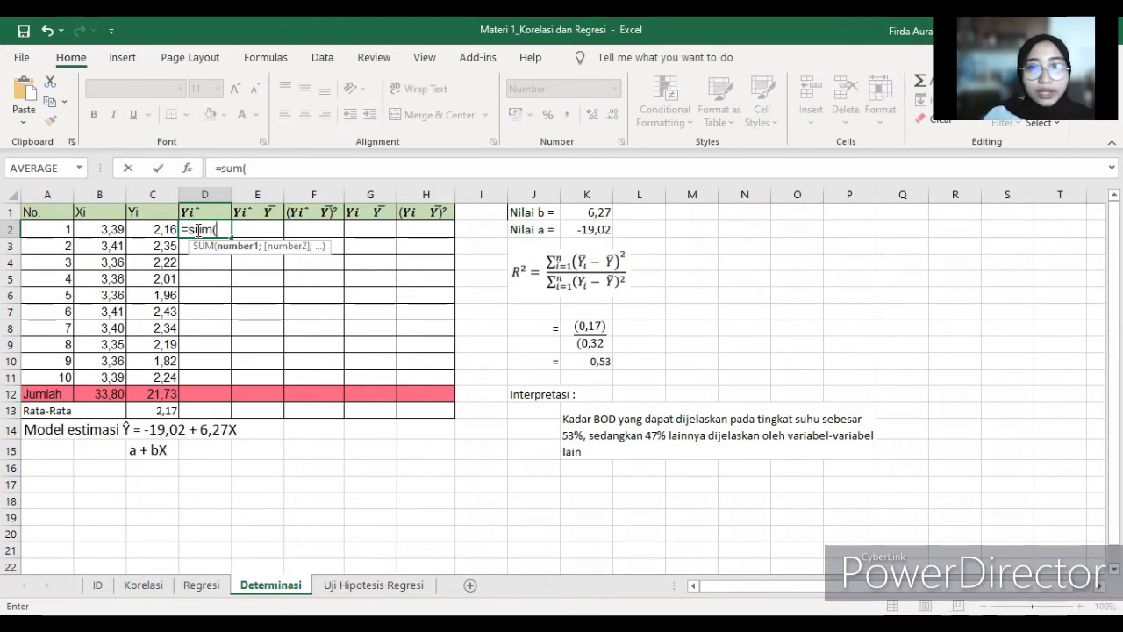
type("-19,02")
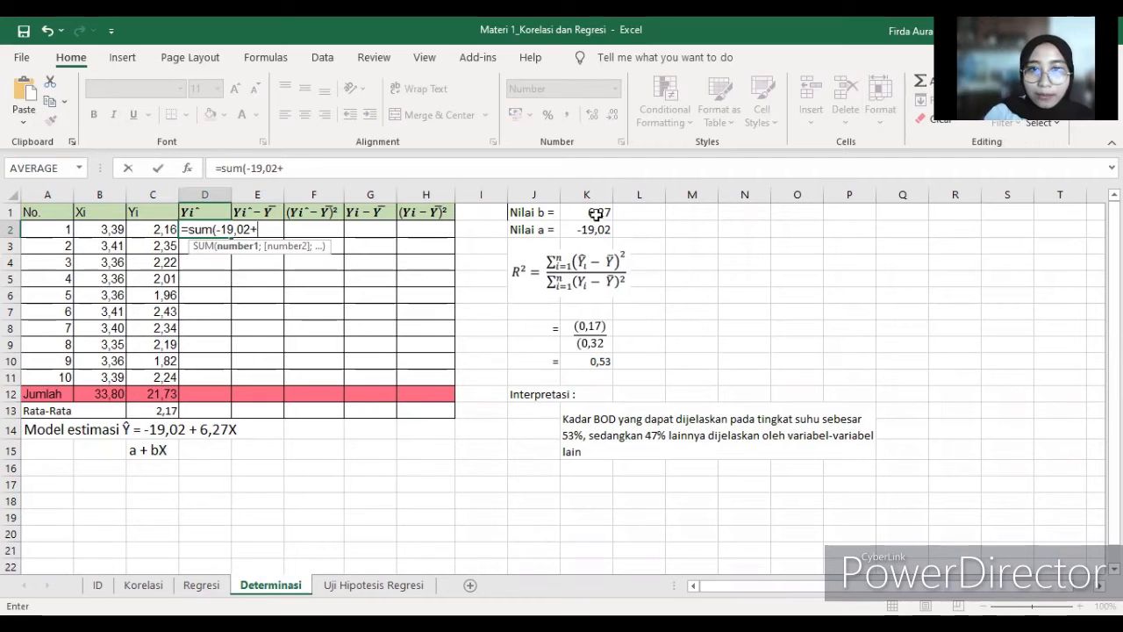
type("+6,27*")
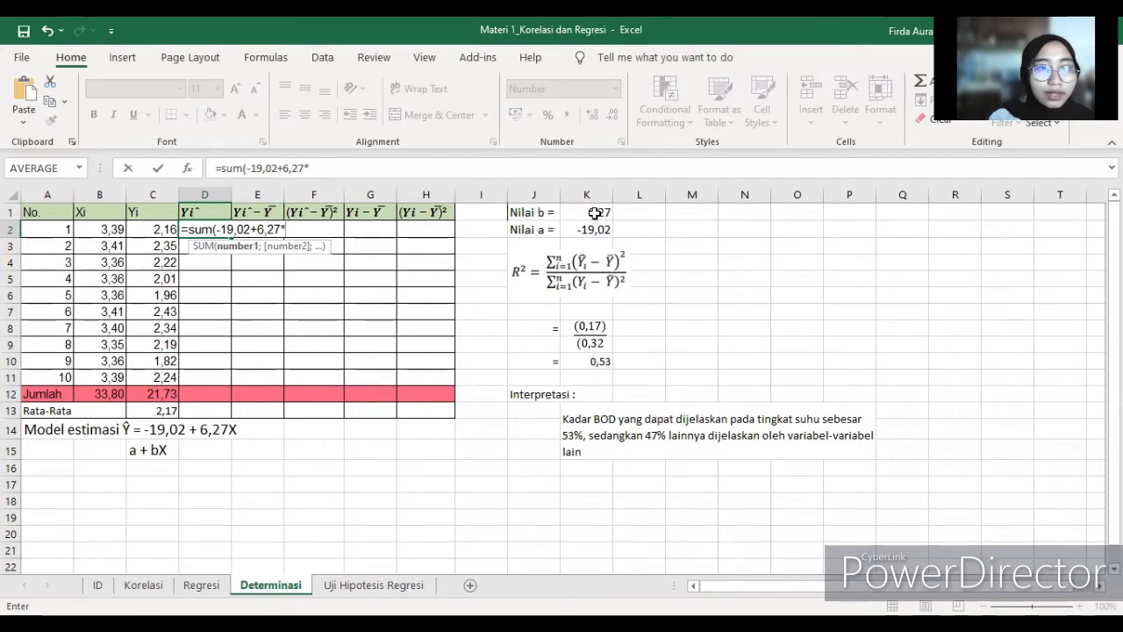
left_click(116, 229)
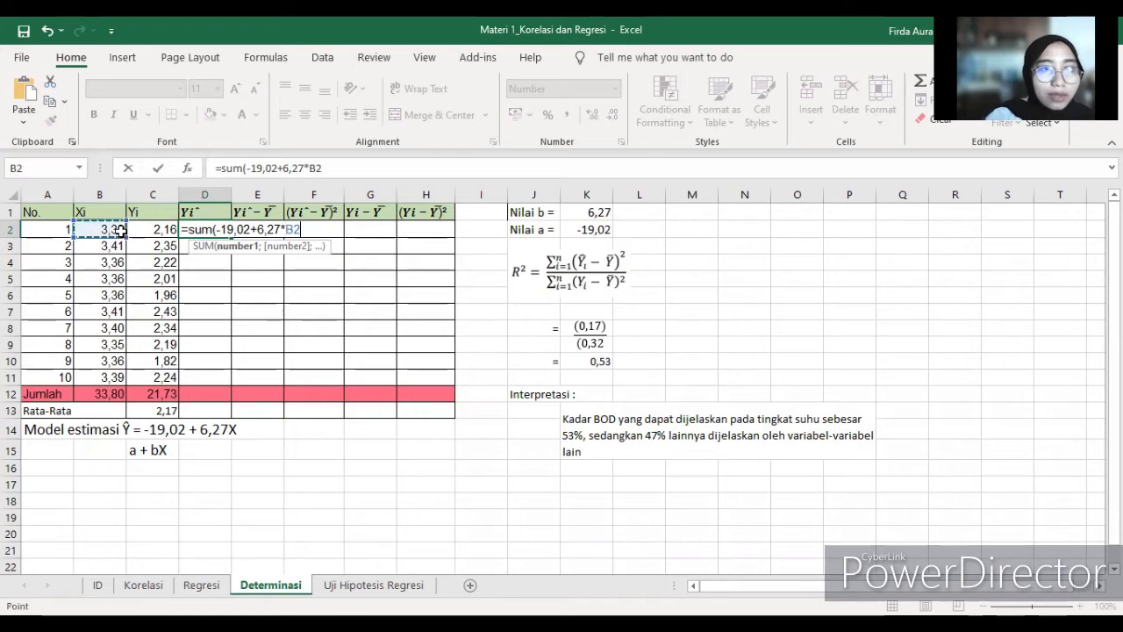
left_click(331, 165)
type("))")
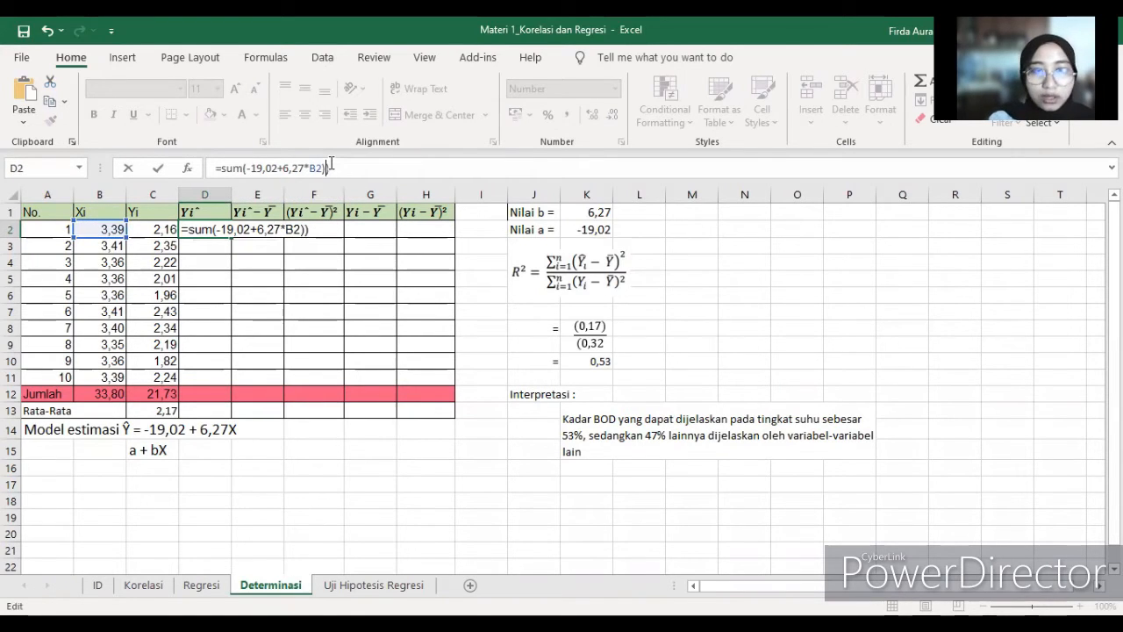
key("Left")
key("Left")
key("Left")
key("Left")
key("Left")
key("Left")
key("Left")
key("Left")
key("Left")
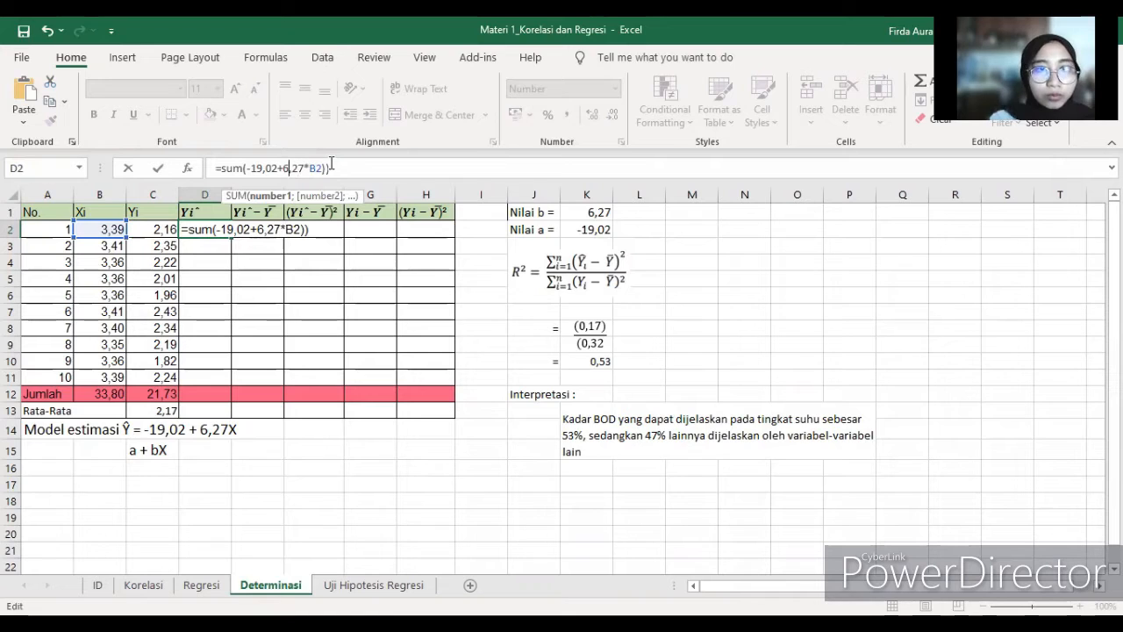
type("(")
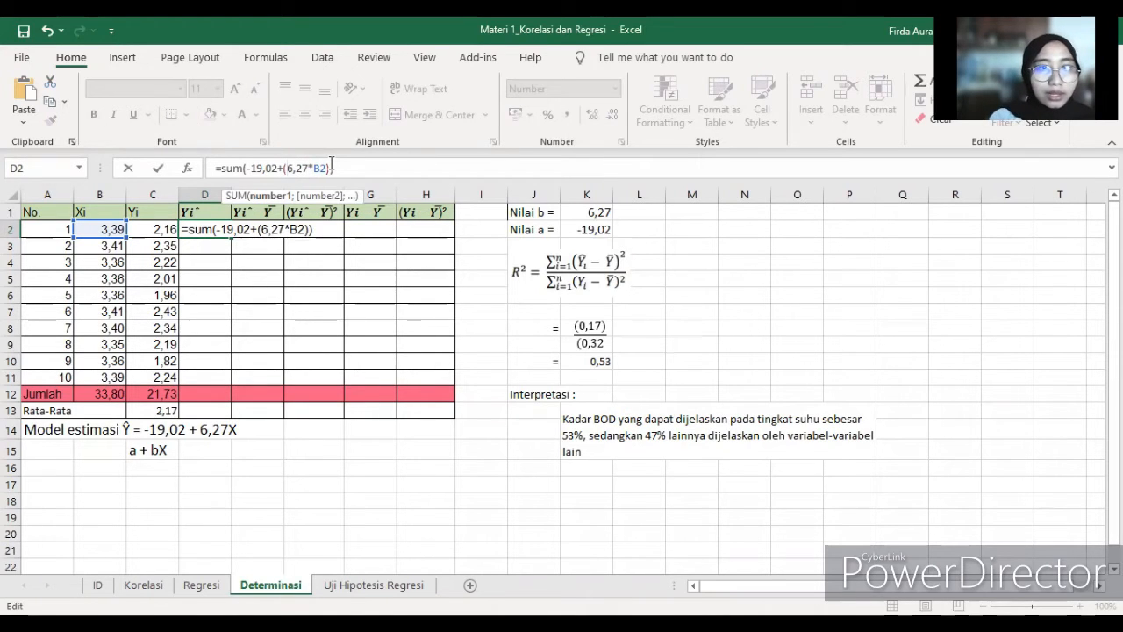
key("Return")
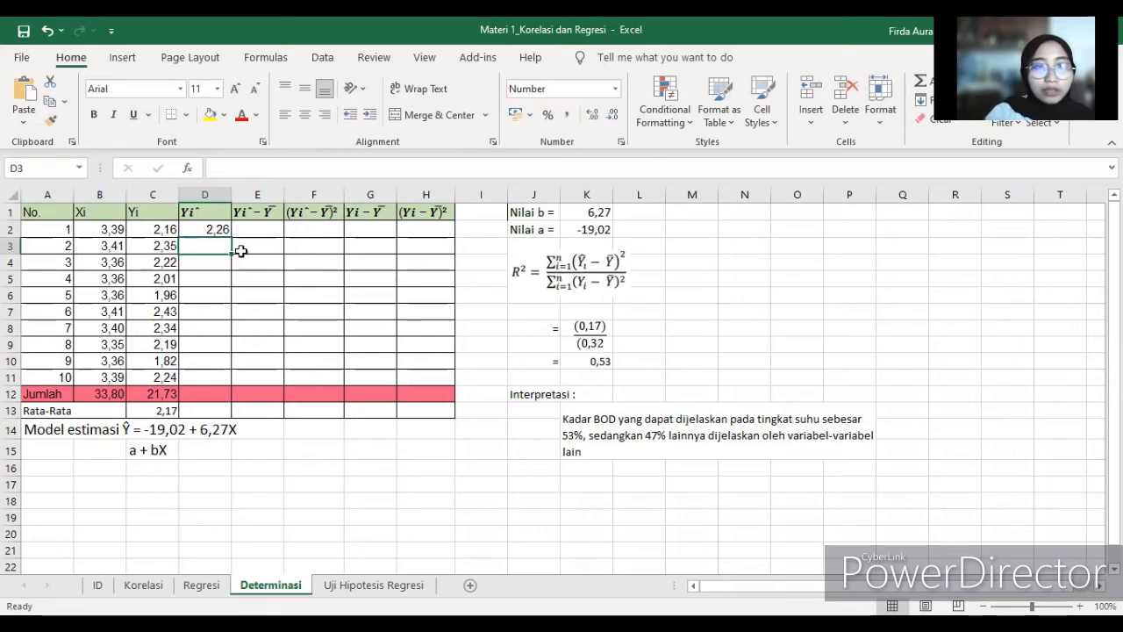
left_click(225, 229)
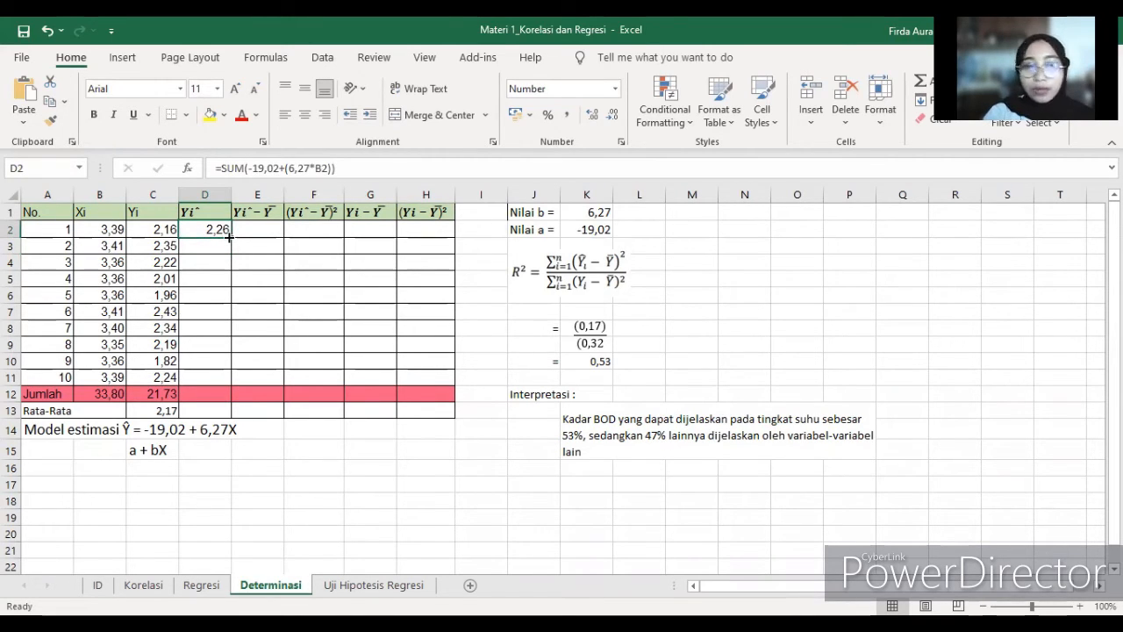
left_click_drag(229, 237, 223, 380)
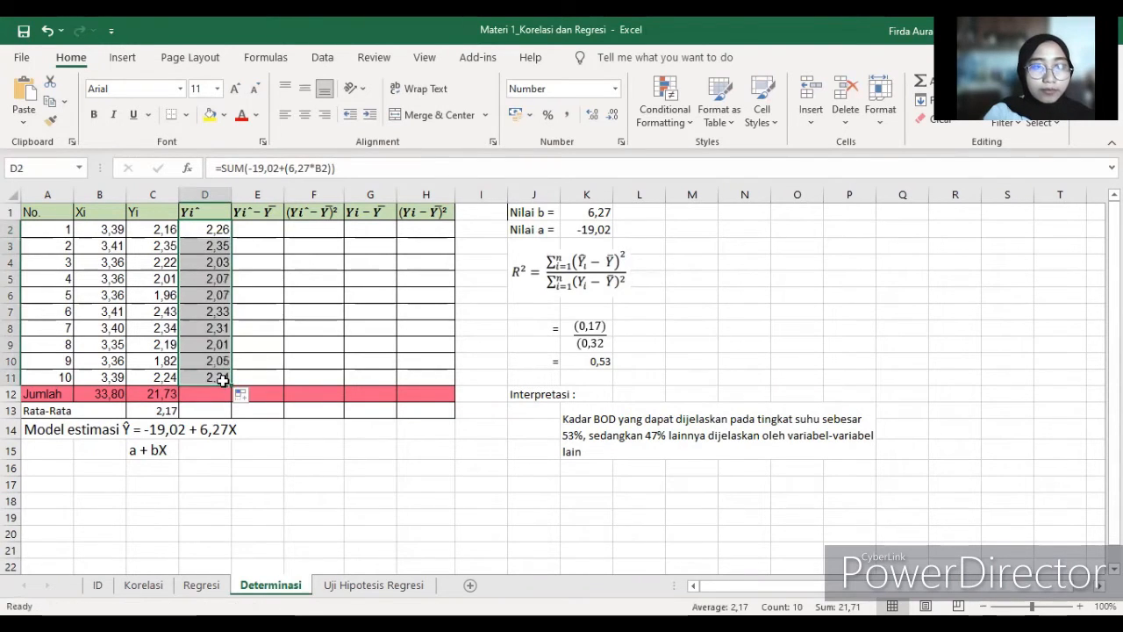
Calculate the Ŷi − Ȳ column by entering =D2-2,17 in E2 and filling it down to E11
left_click(252, 233)
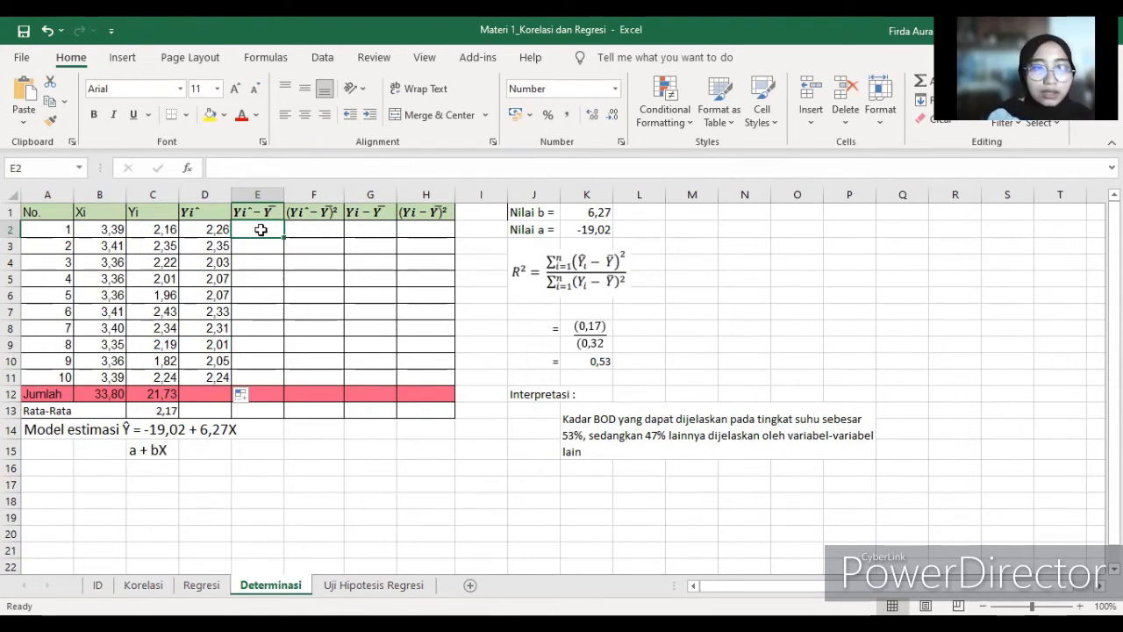
type("=")
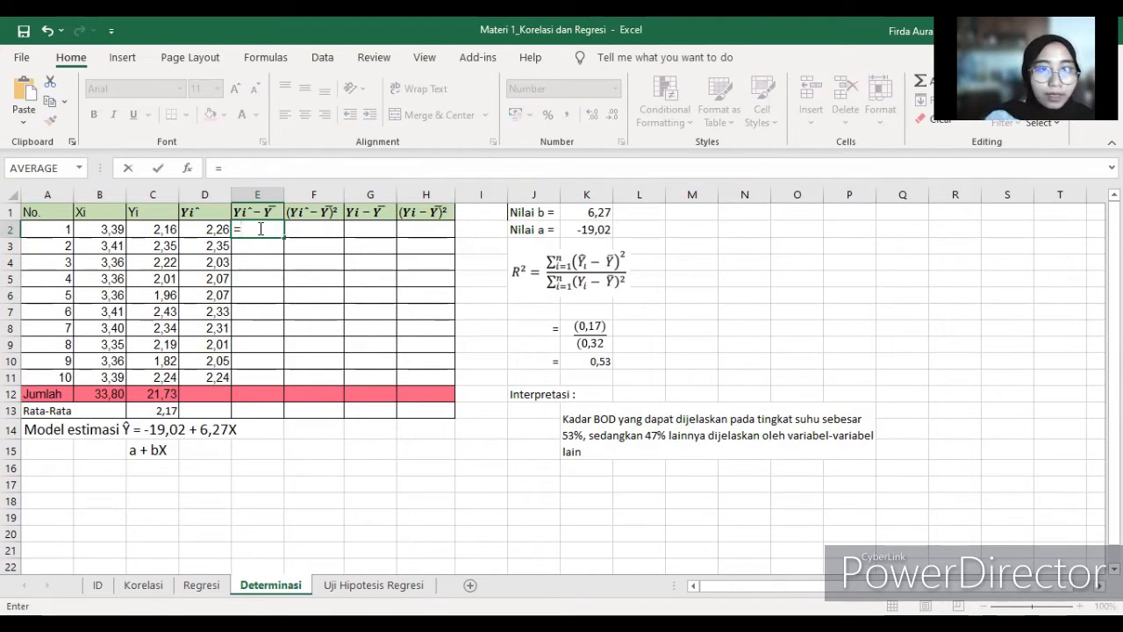
left_click(212, 230)
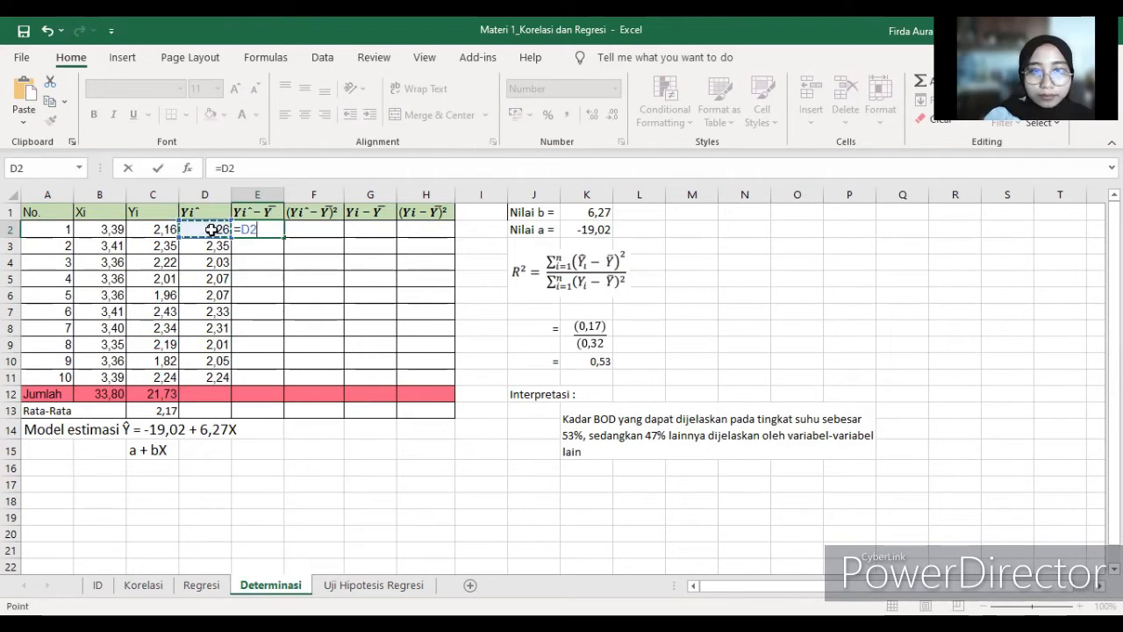
type("-")
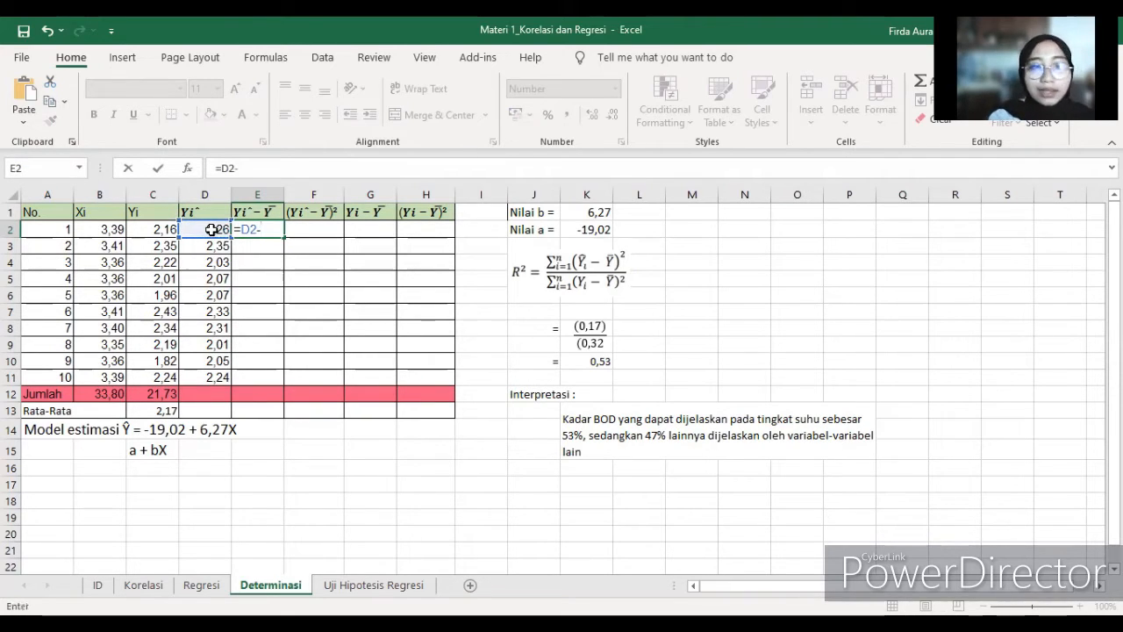
type("2,17")
key("Return")
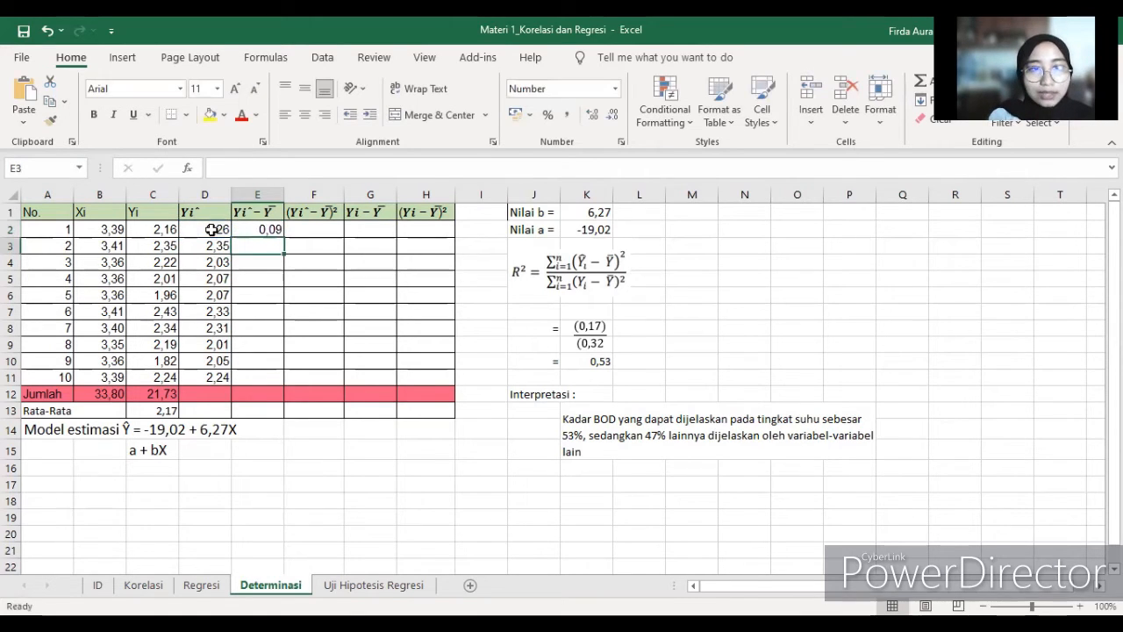
left_click(263, 230)
left_click_drag(283, 237, 269, 380)
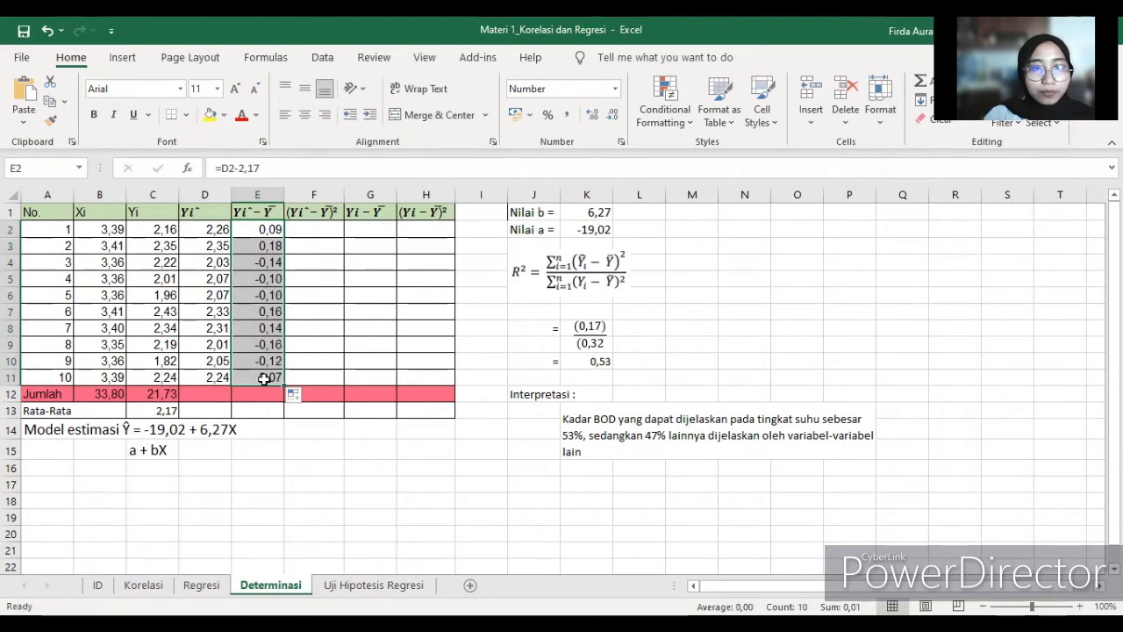
Square the Ŷi − Ȳ differences by entering =E2^2 in F2 and filling it down to F11
left_click(315, 229)
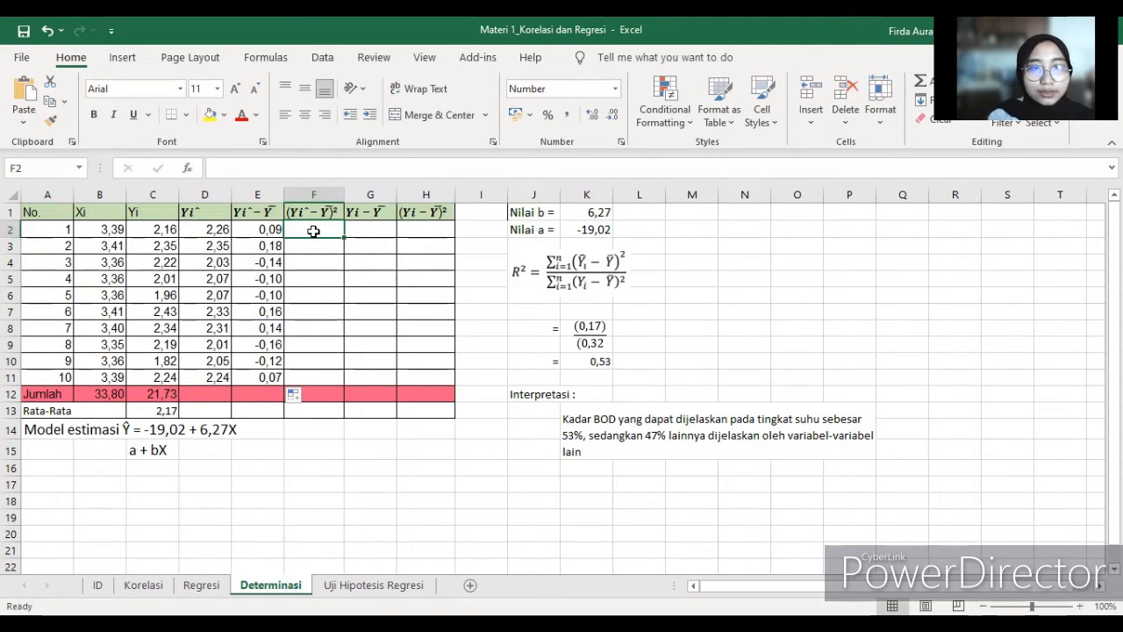
type("=")
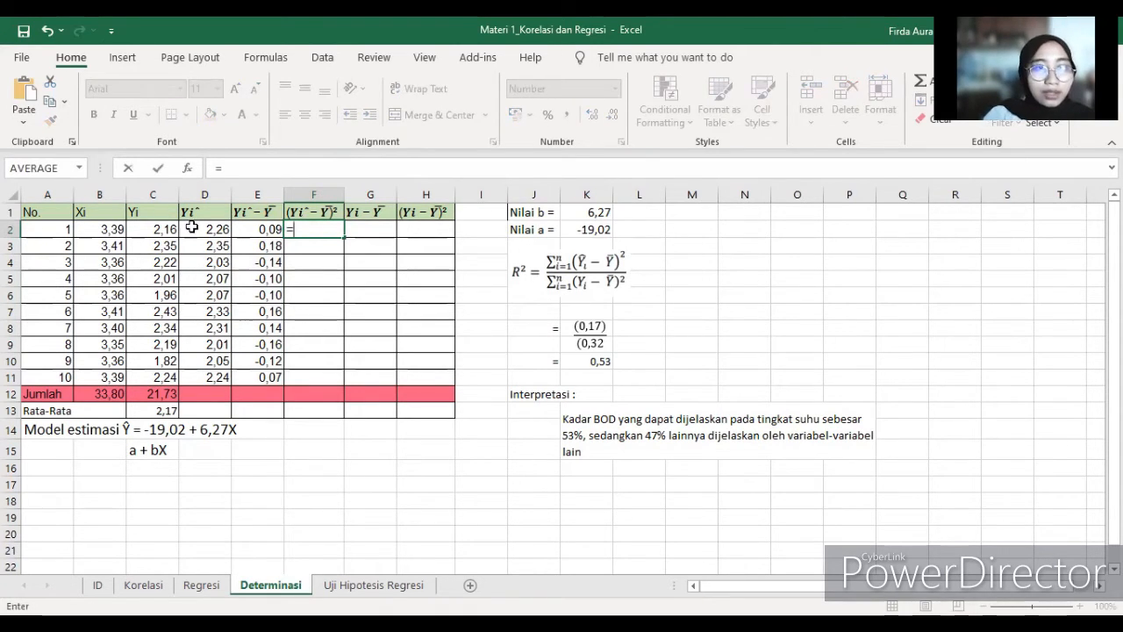
left_click(268, 232)
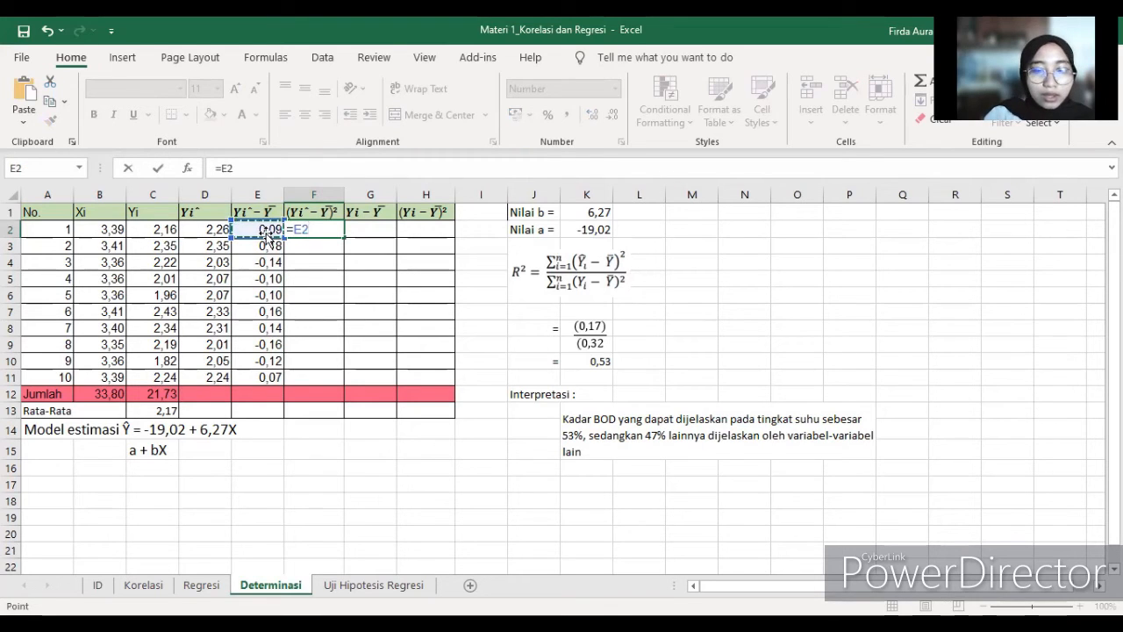
type("^2")
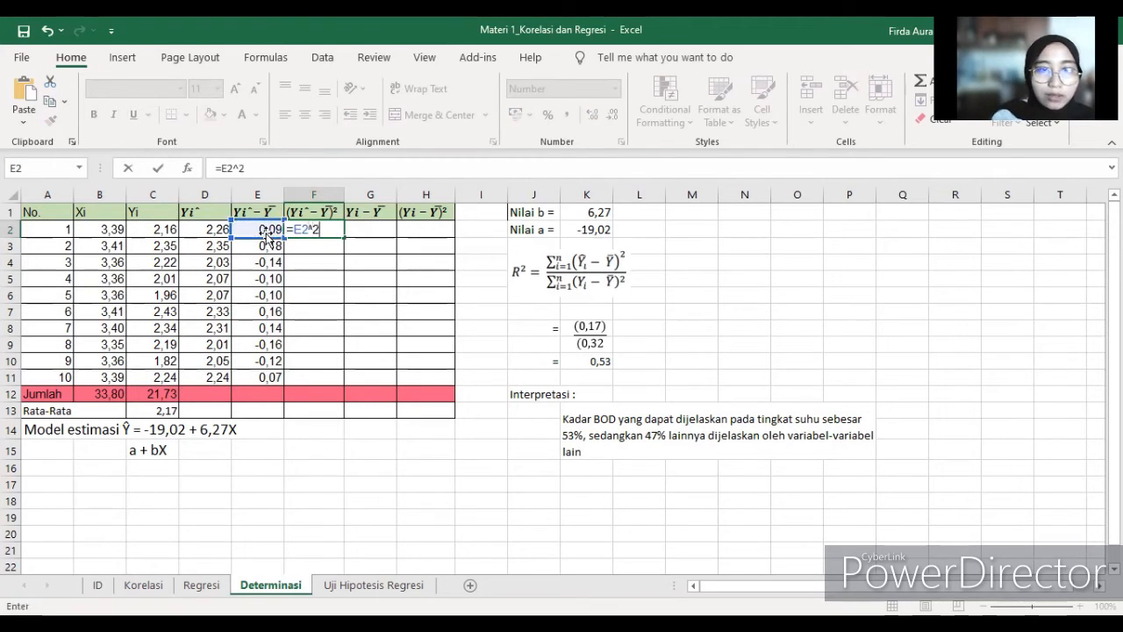
key("Return")
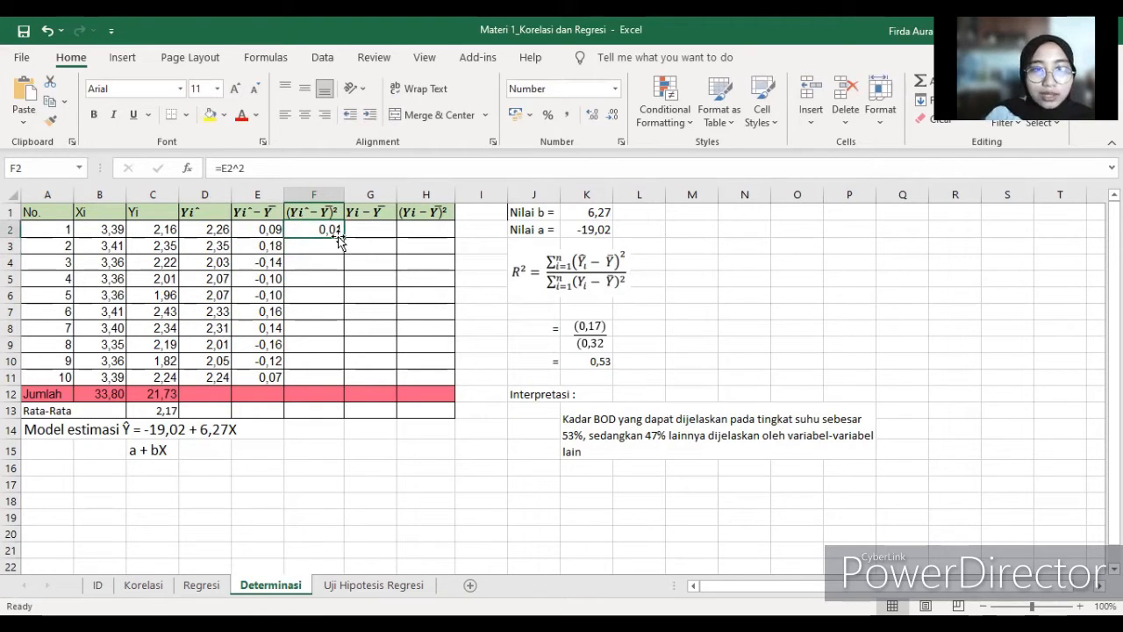
left_click_drag(344, 237, 321, 383)
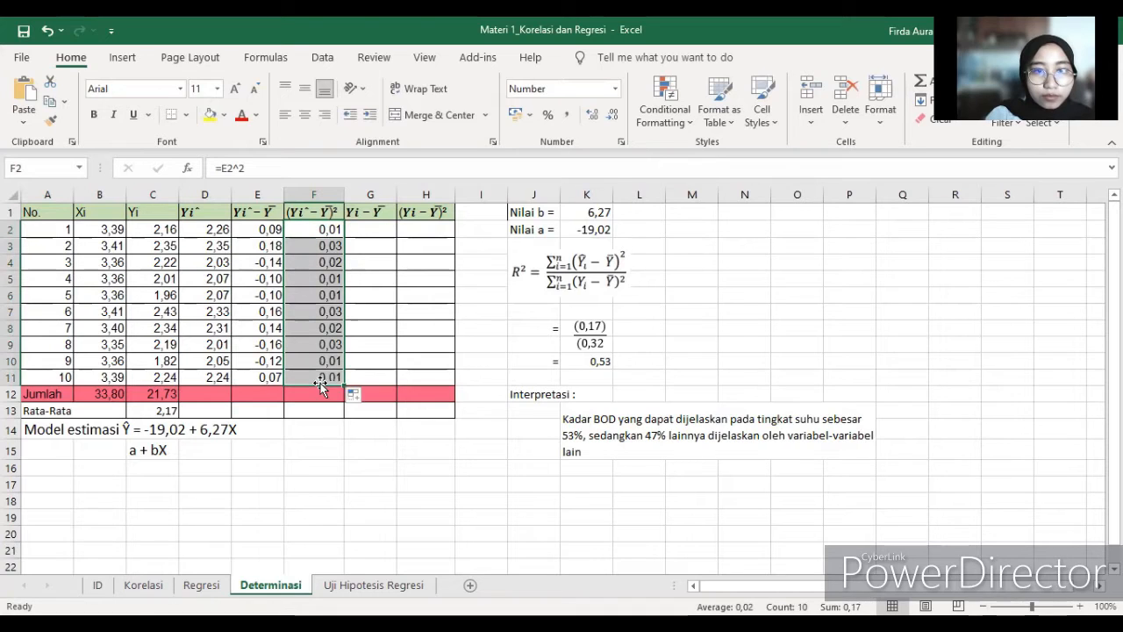
Calculate the Yi − Ȳ column by entering =C2-2,17 in G2 and filling it down to G11
left_click(372, 237)
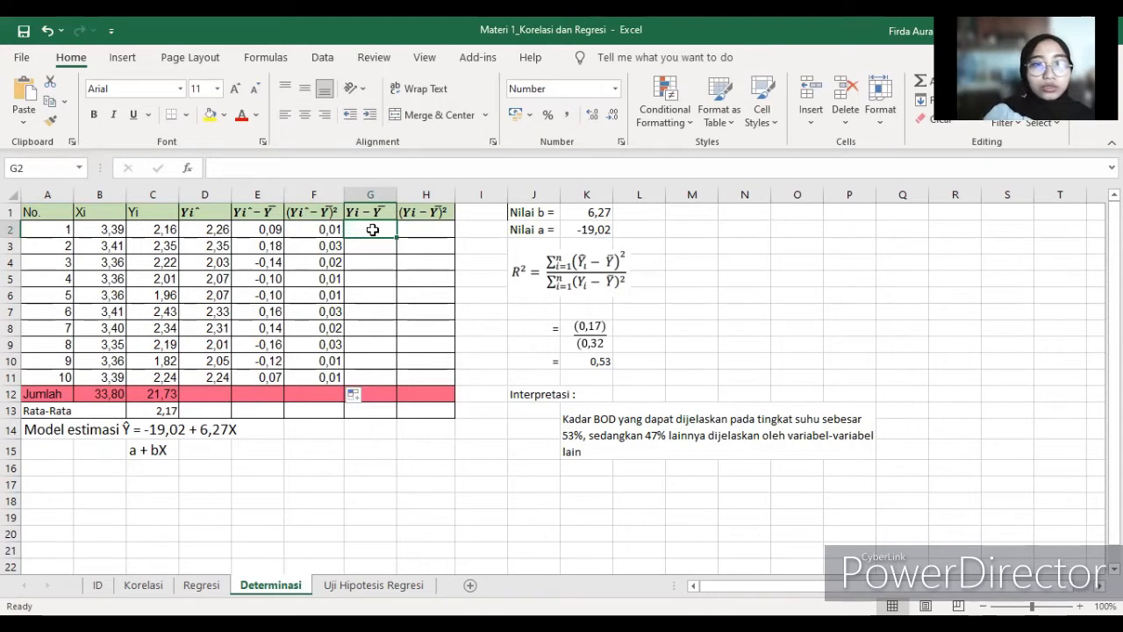
type("=")
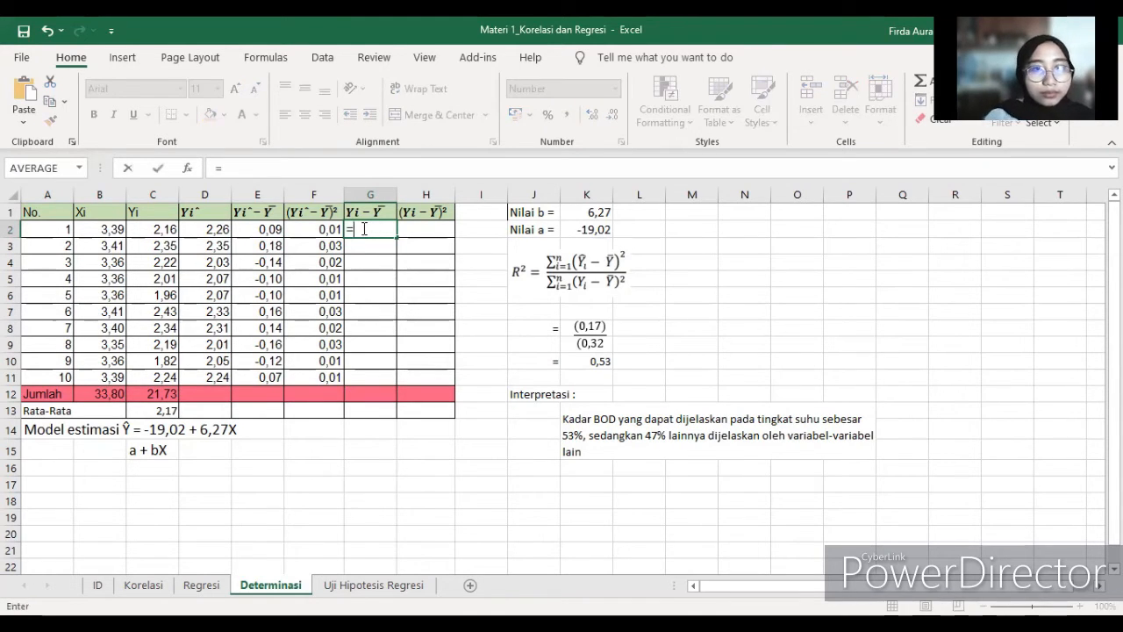
left_click(156, 235)
type("-")
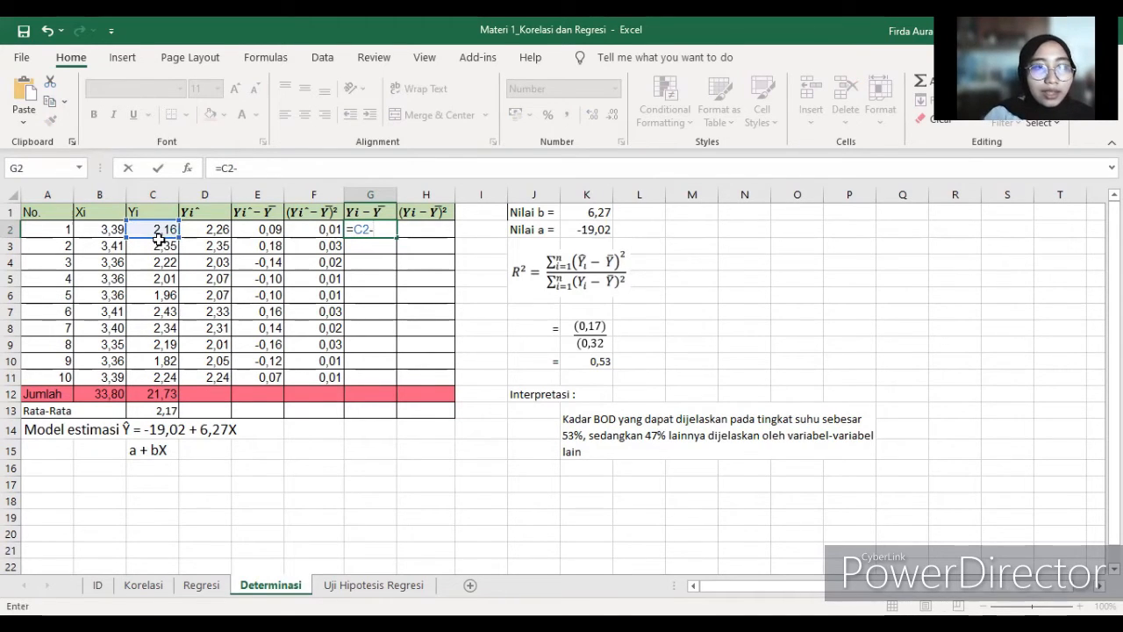
type("2,17")
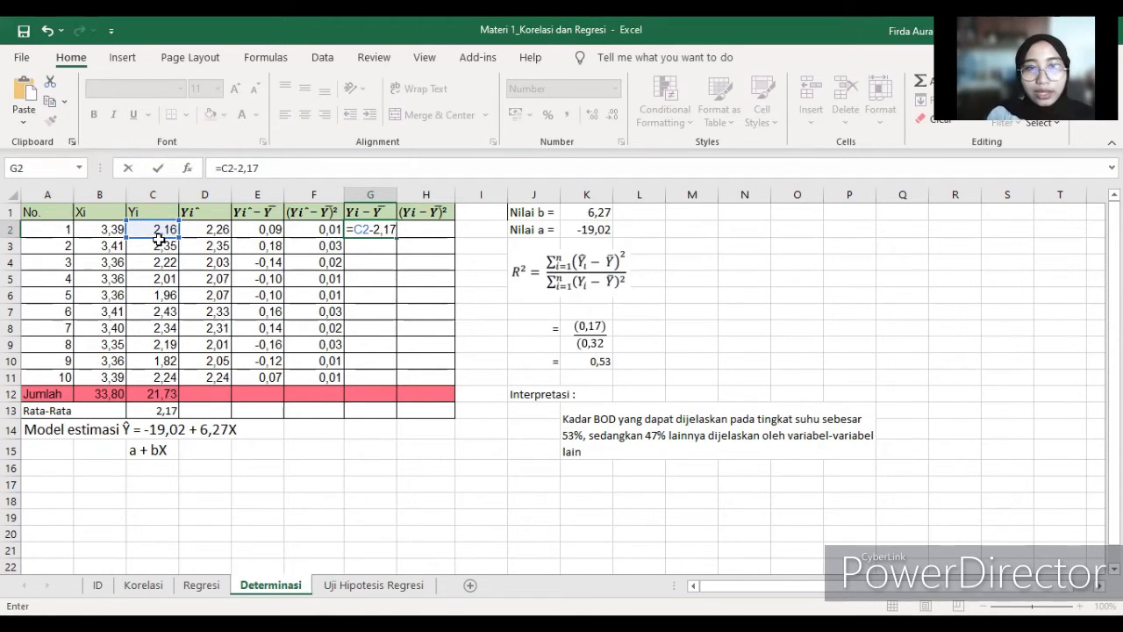
key("Return")
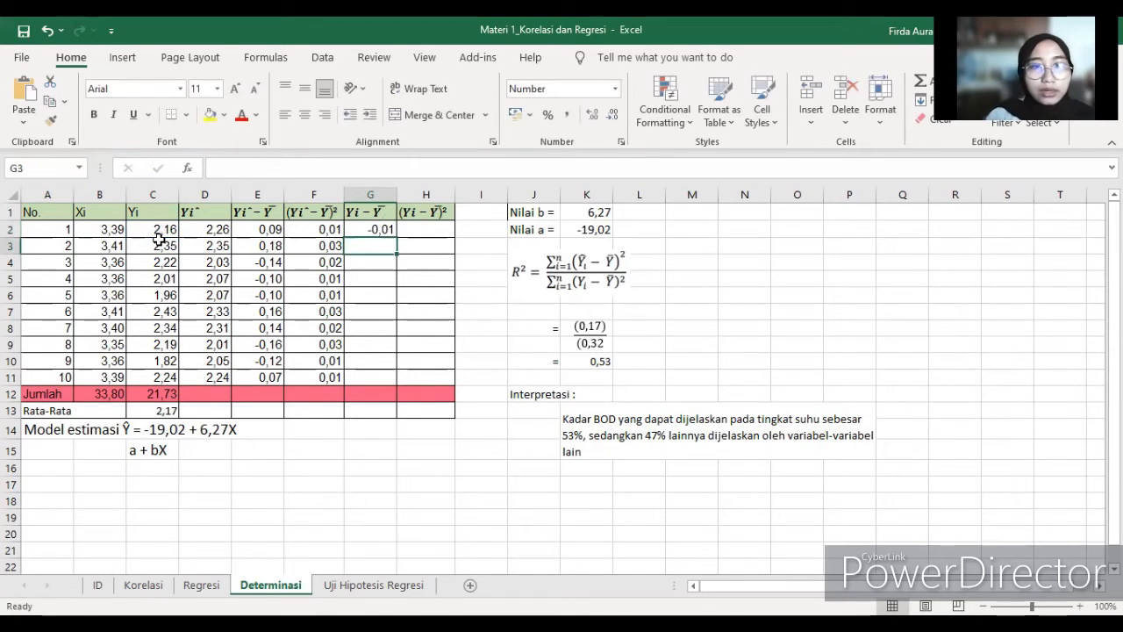
left_click(360, 230)
left_click_drag(397, 236, 386, 384)
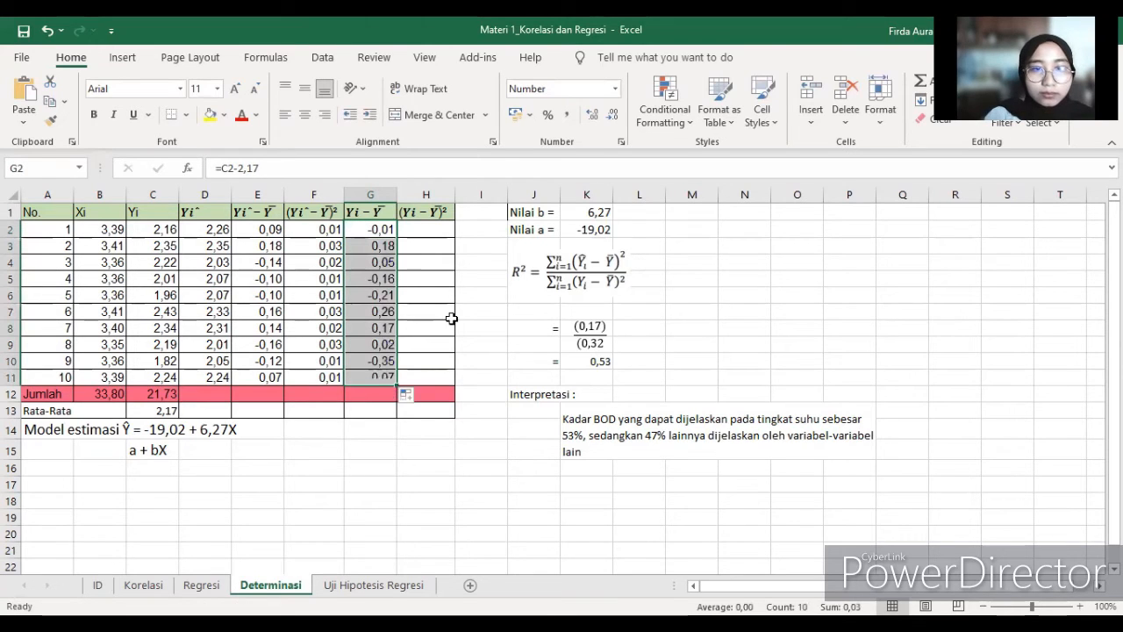
Square the Yi − Ȳ differences by entering =G2^2 in H2 and filling it down to H11
left_click(421, 231)
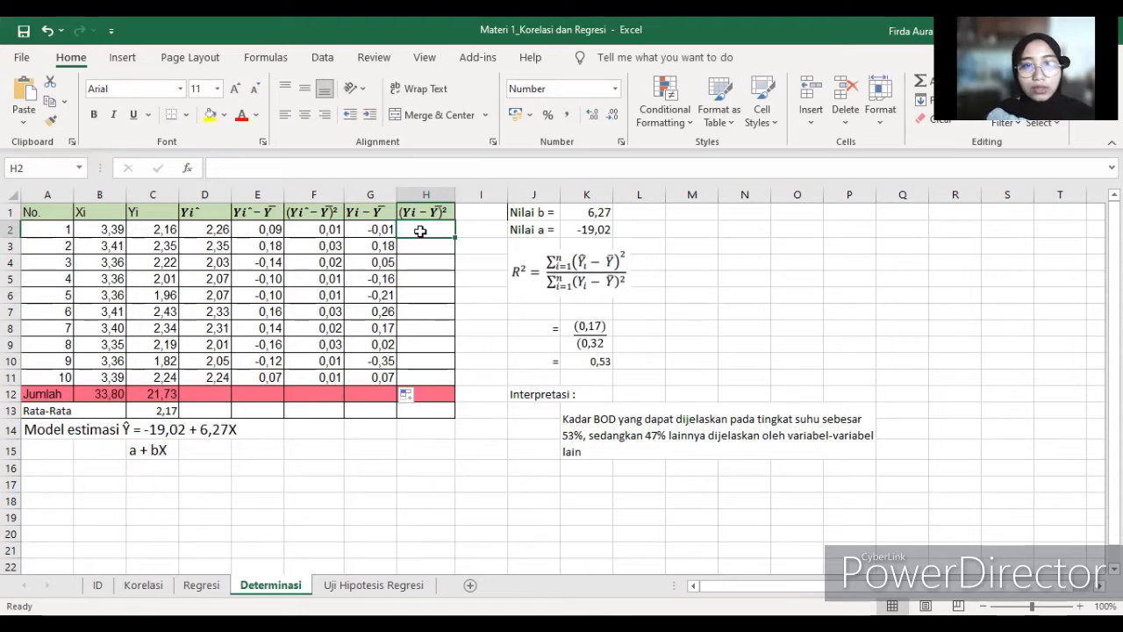
type("=")
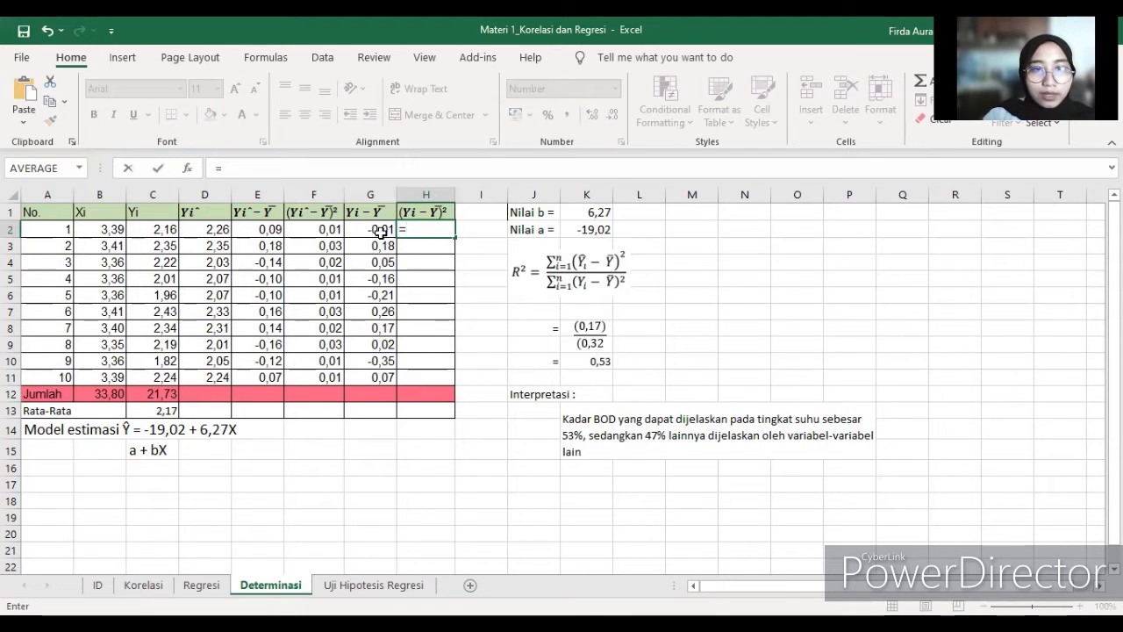
left_click(377, 230)
type("^2")
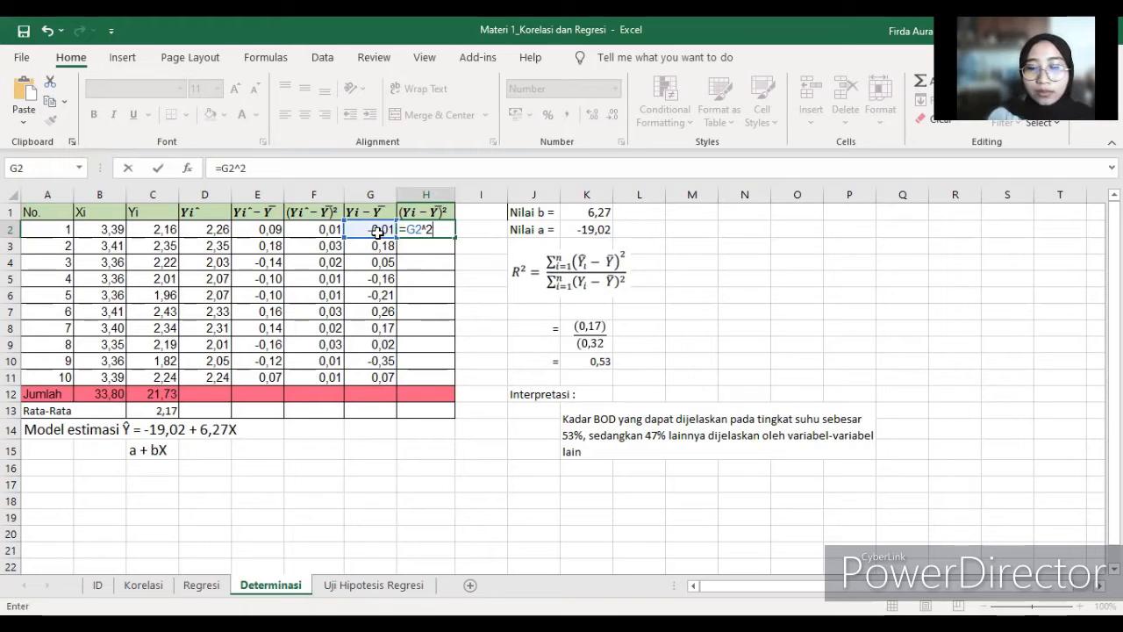
key("Return")
left_click(422, 232)
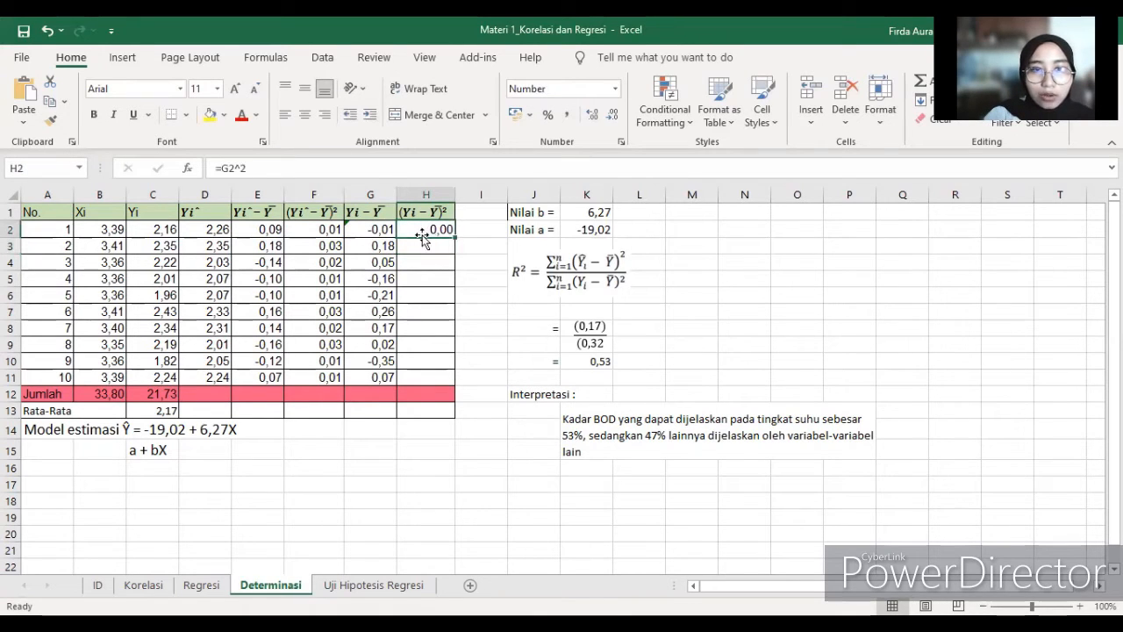
left_click_drag(454, 235, 446, 379)
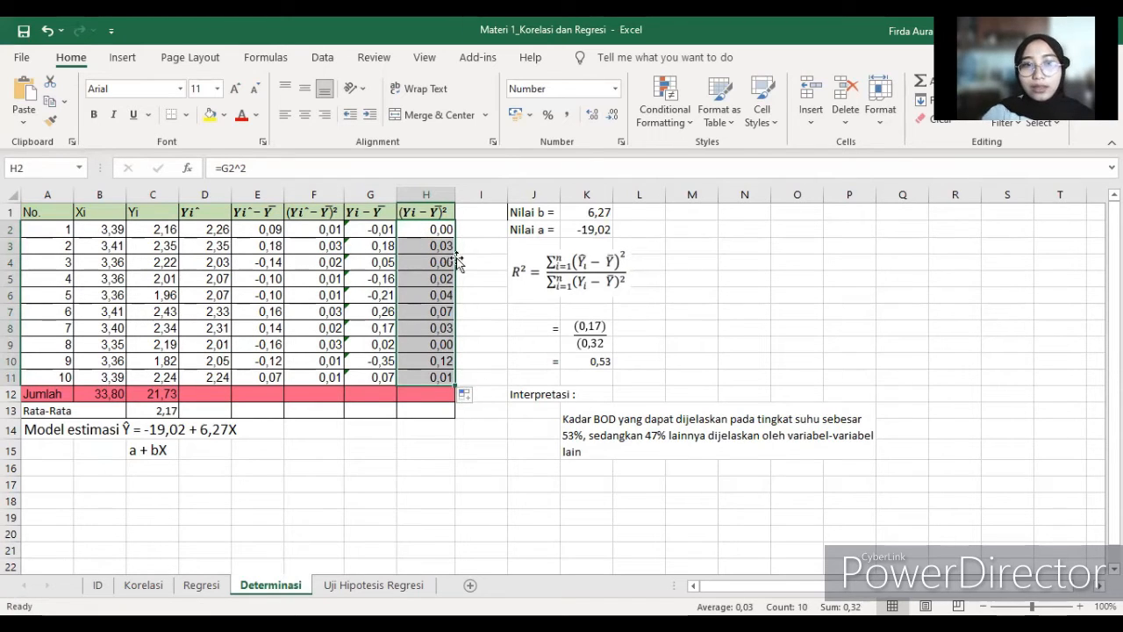
Total the Ŷi column in the Jumlah row by entering the sum of D2:D11 in D12
left_click(309, 412)
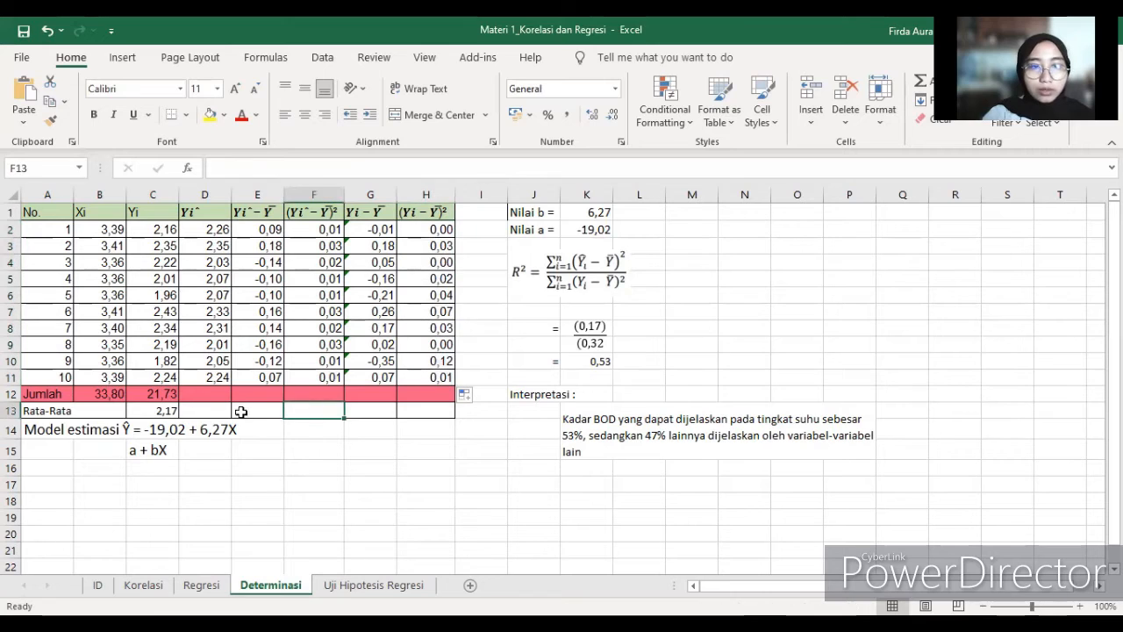
left_click(208, 397)
type("=")
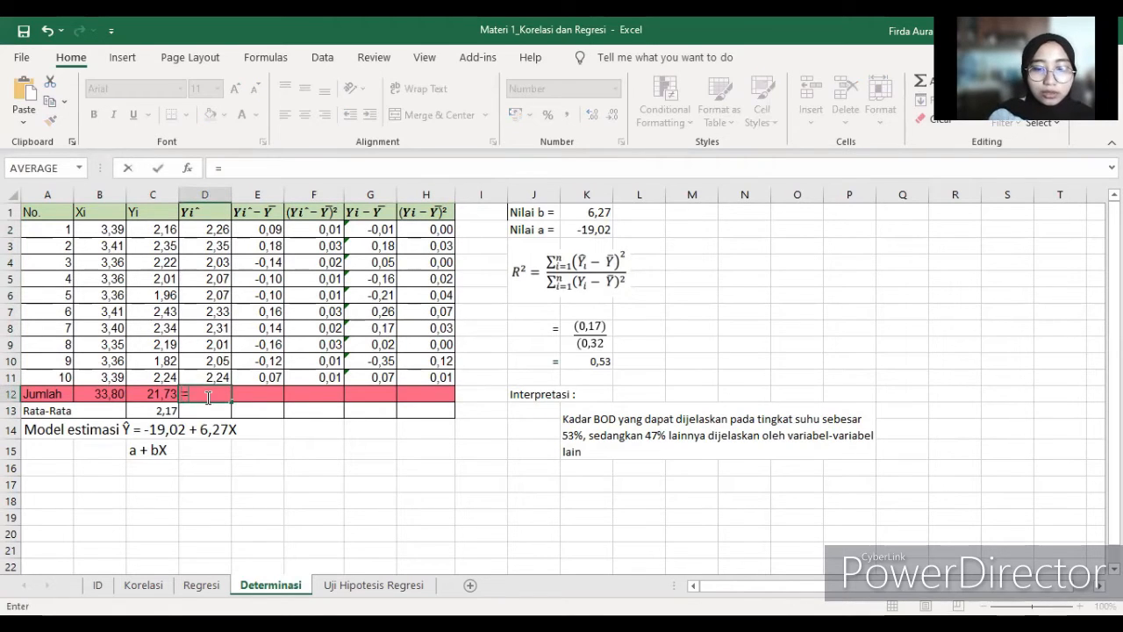
type("sum(")
left_click(204, 230)
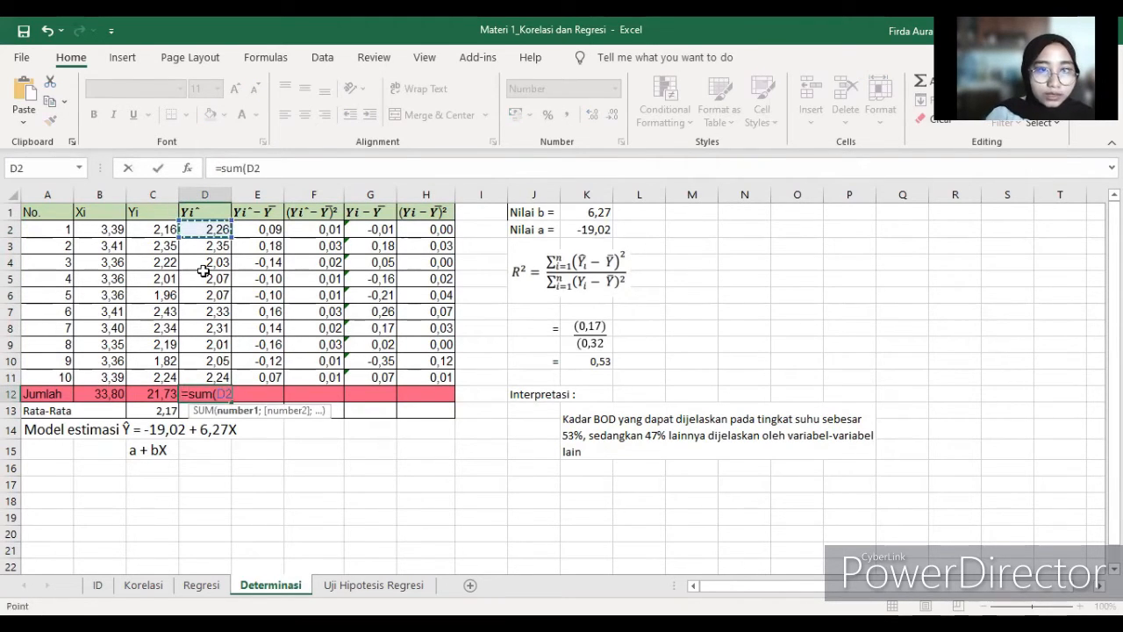
left_click(200, 370, "shift")
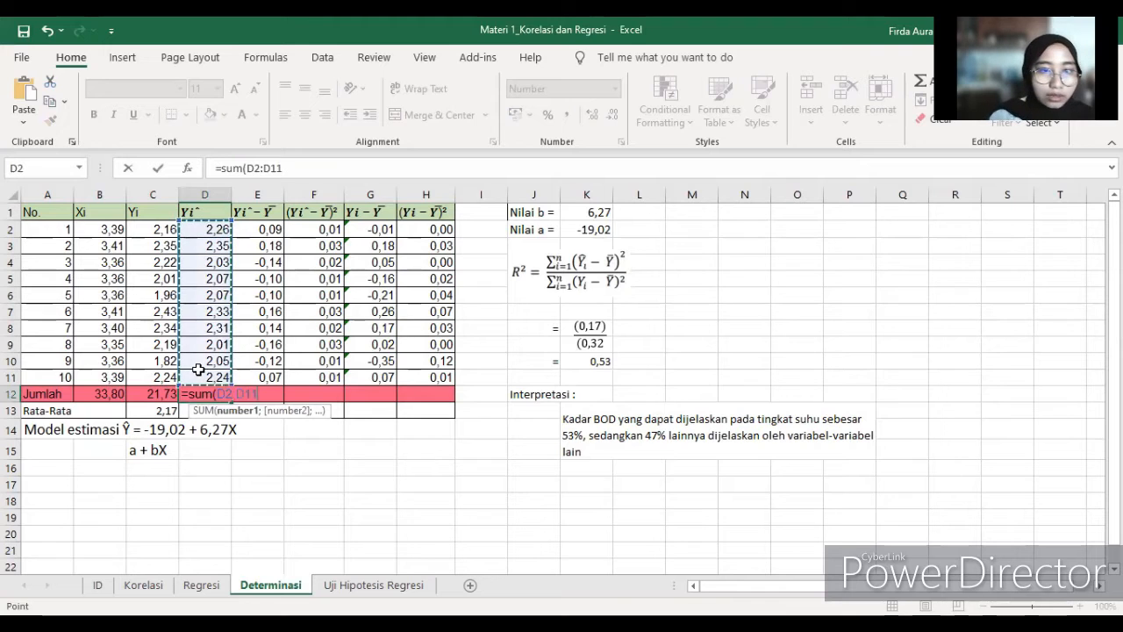
key("Return")
Total the Ŷi − Ȳ column by entering the sum of E2:E11 in E12
left_click(264, 392)
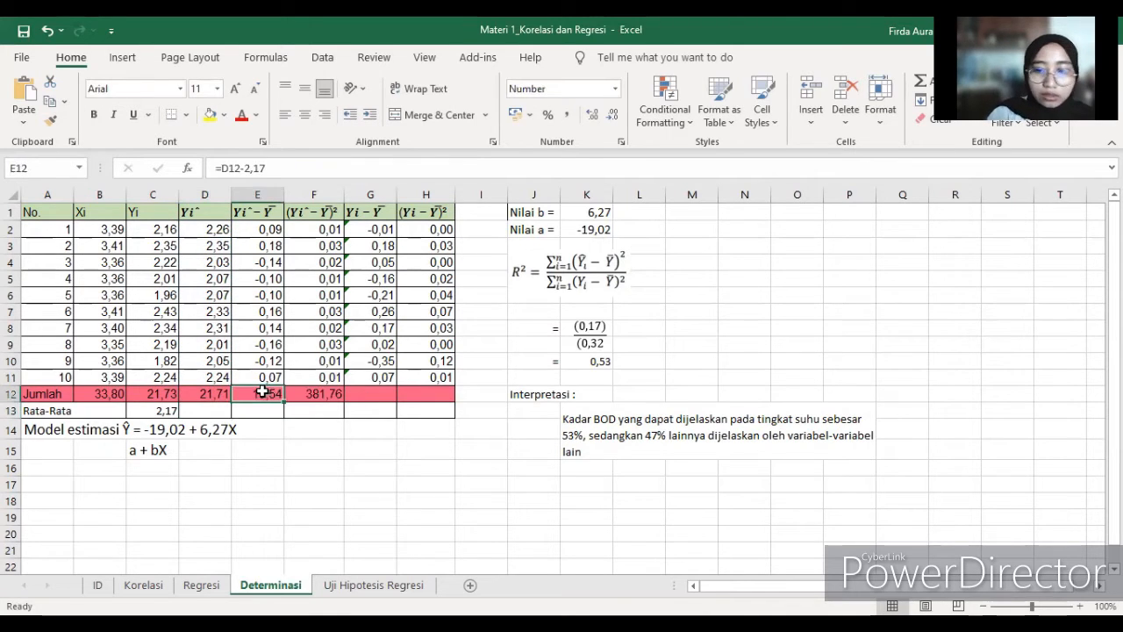
type("=")
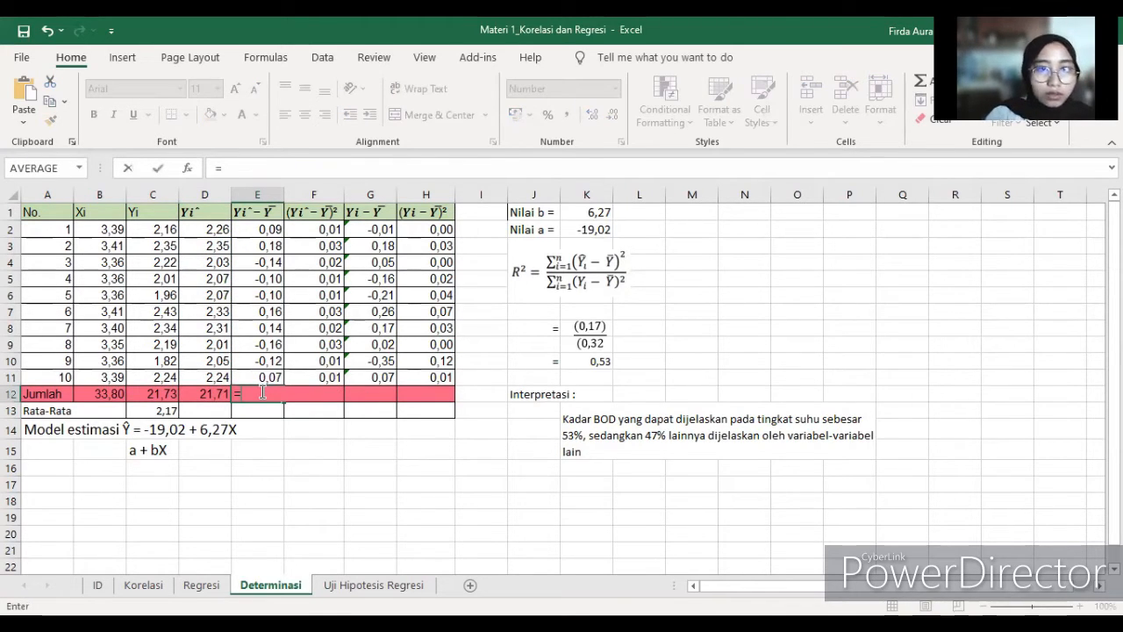
type("sum(")
left_click(257, 229)
left_click(253, 381, "shift")
type(")")
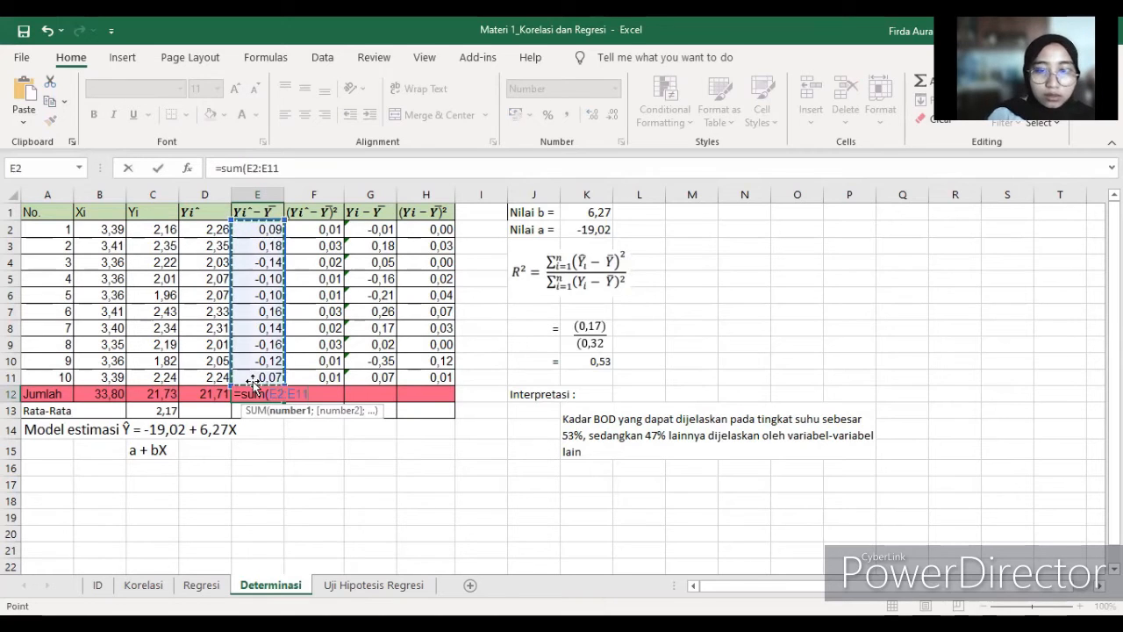
key("Return")
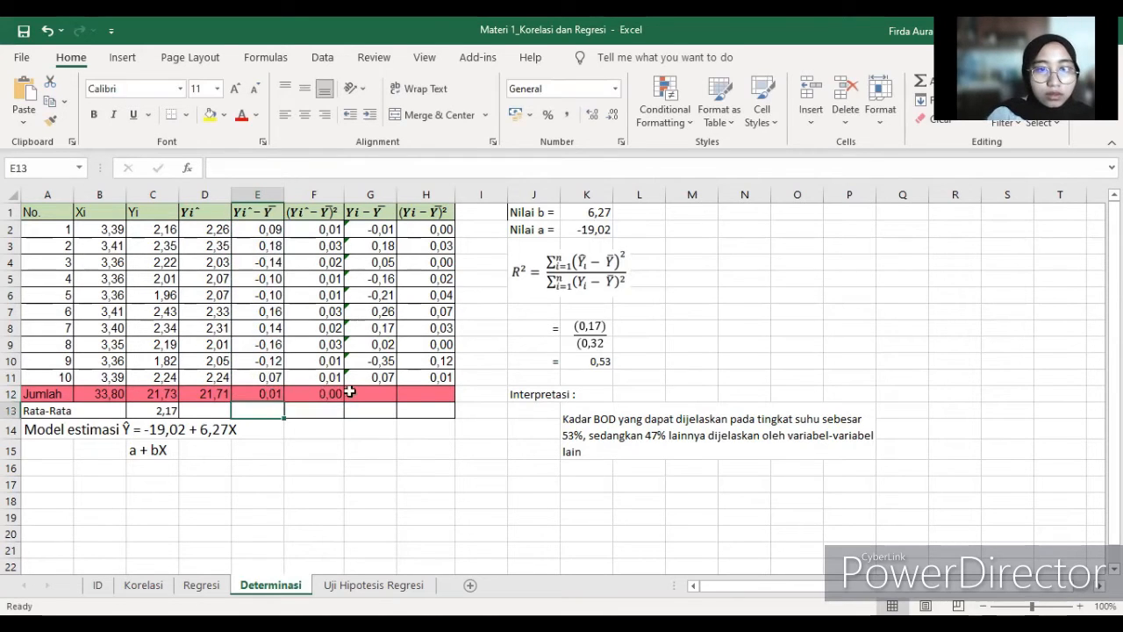
Total the squared Ŷi − Ȳ differences by entering the sum of F2:F11 in F12
left_click(317, 392)
type("=s")
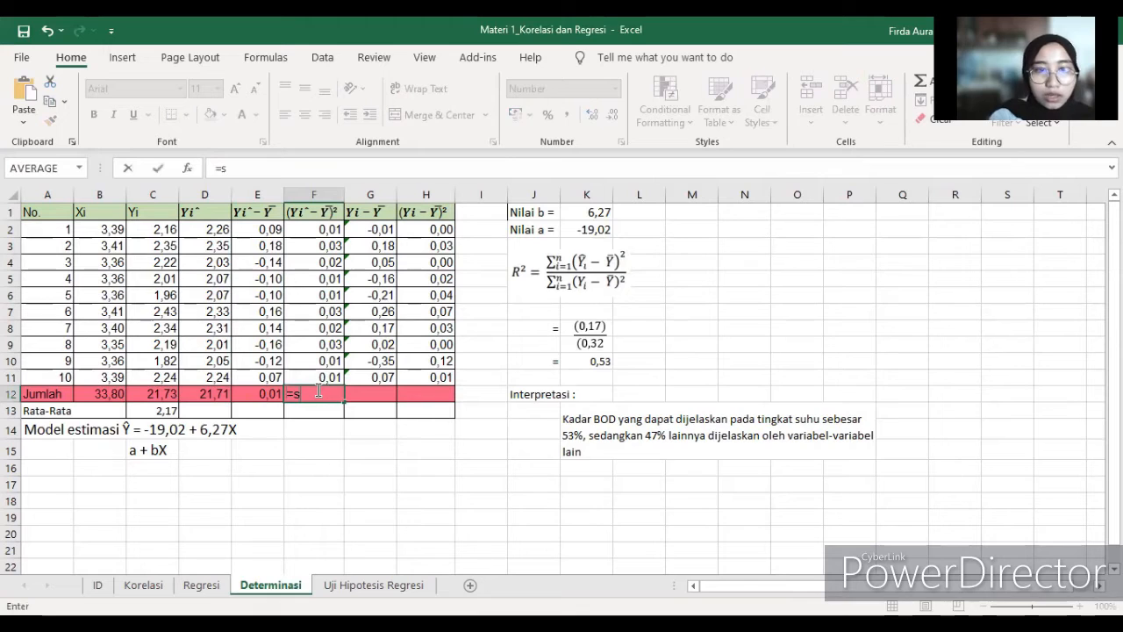
type("um(")
left_click_drag(304, 231, 302, 362)
key("Return")
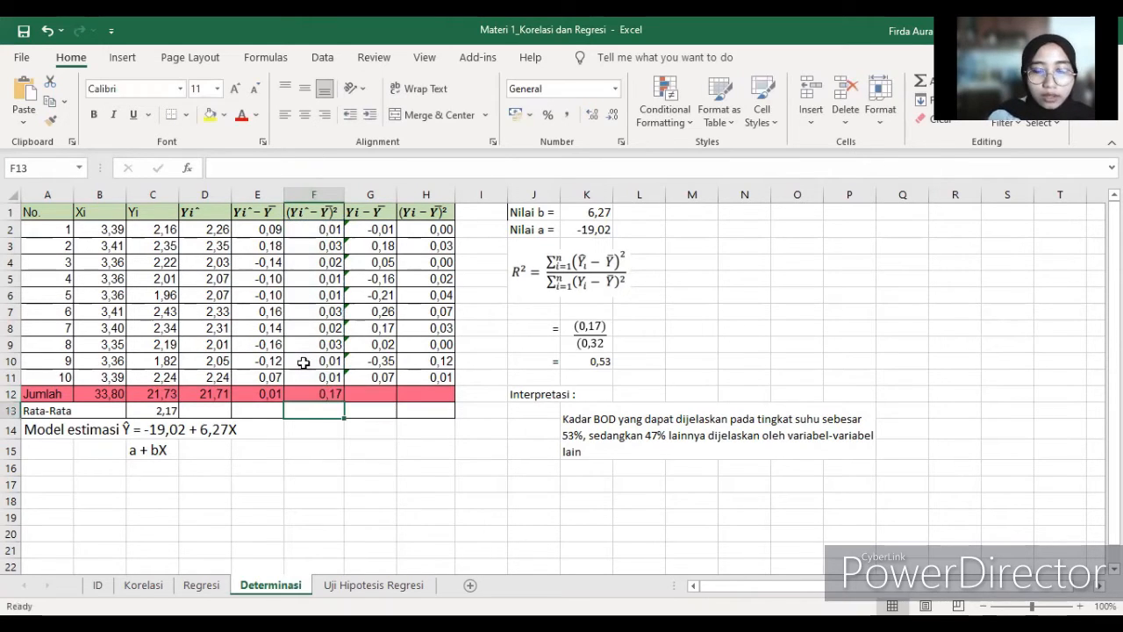
key("Right")
type("=sum(")
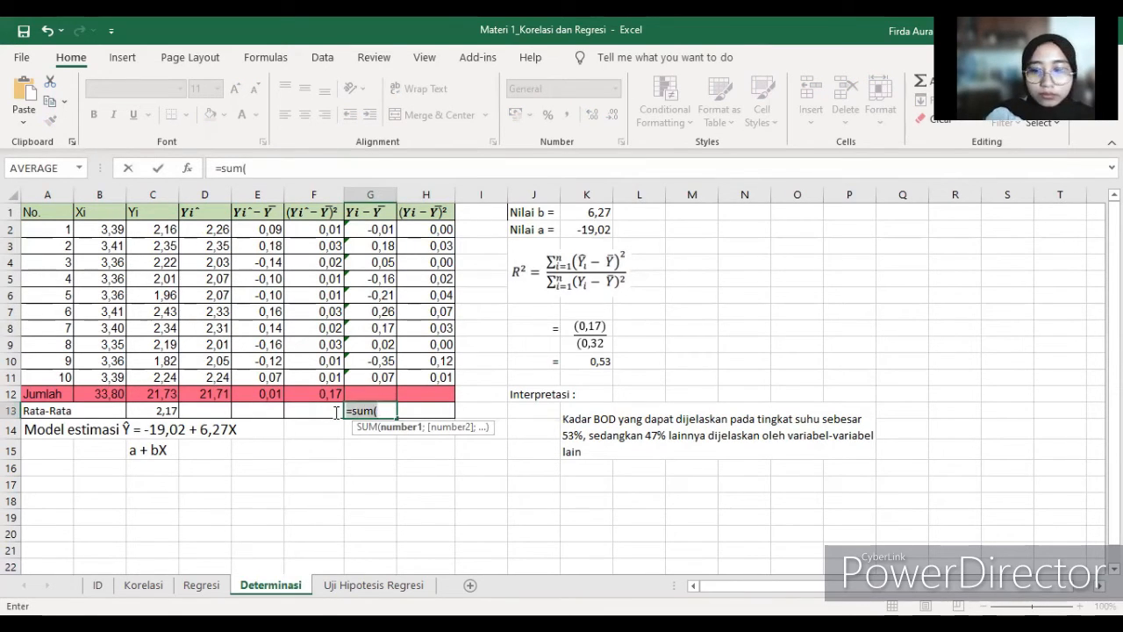
key("Escape")
Total the Yi − Ȳ column by entering the sum of G2:G11 in G12
left_click(376, 396)
type("=sum(")
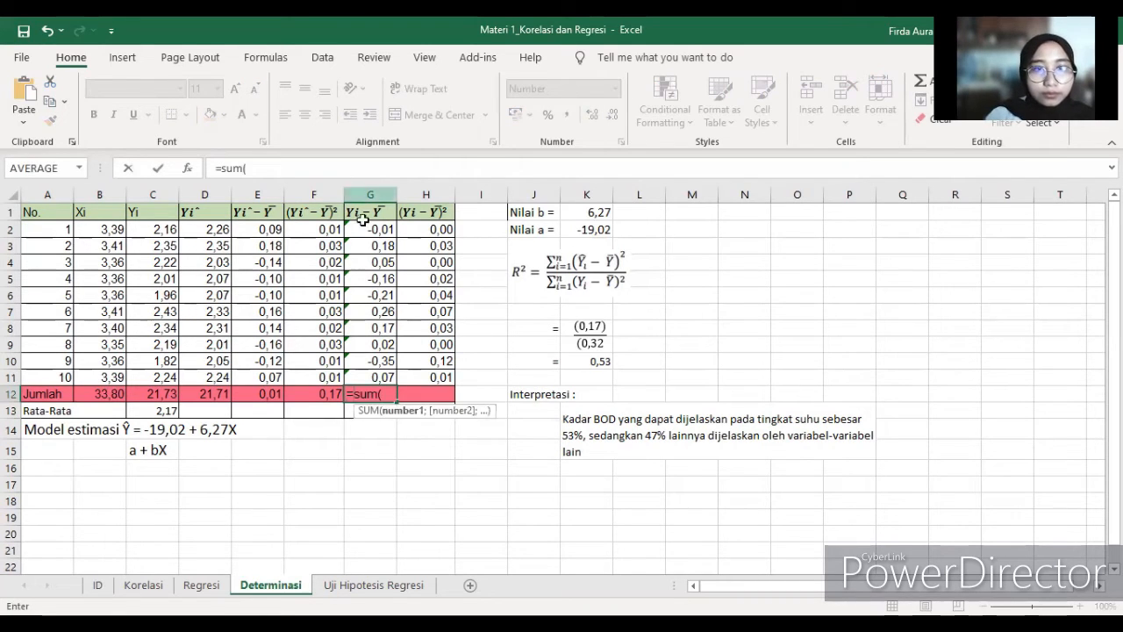
left_click(371, 231)
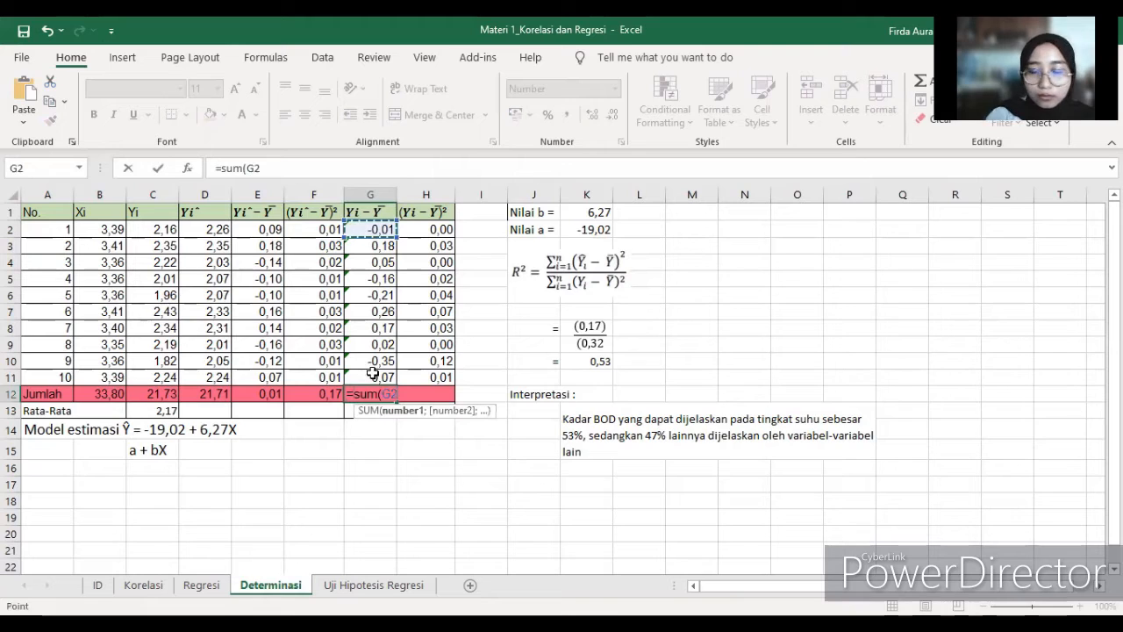
key("Return")
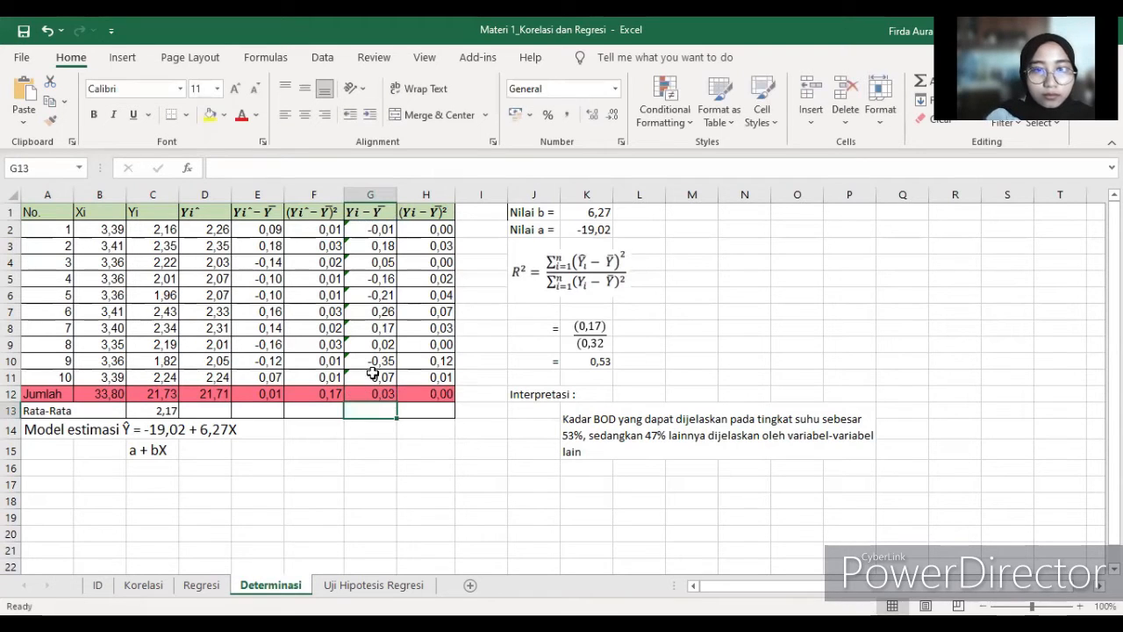
Total the squared Yi − Ȳ differences by entering =sum(H2:H11) in H12
left_click(426, 396)
type("=")
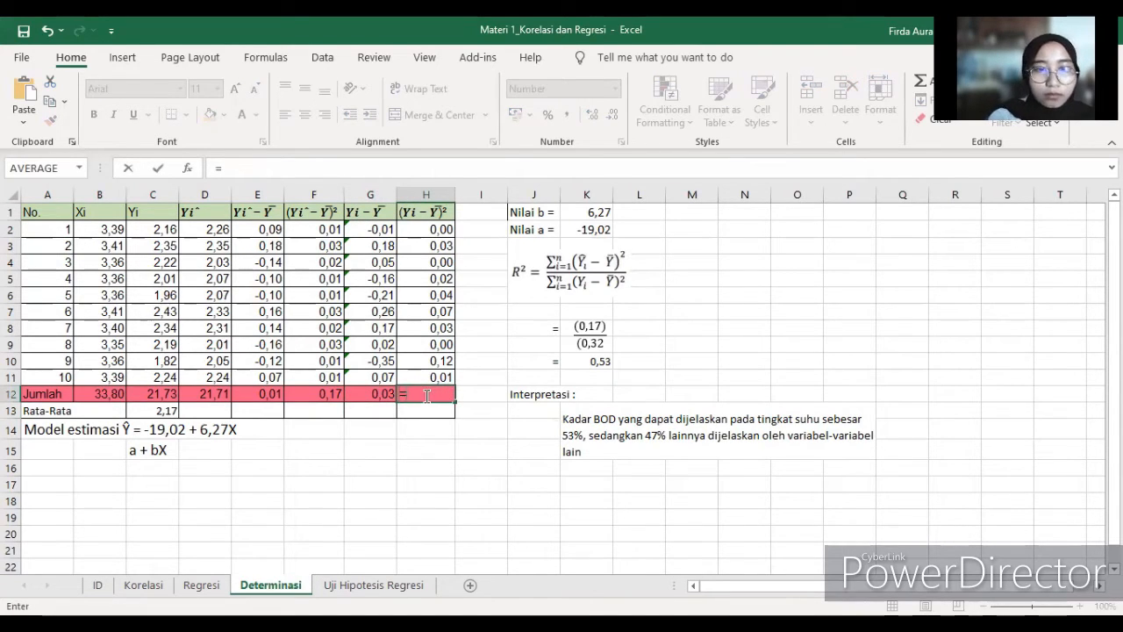
type("sum(")
left_click(416, 231)
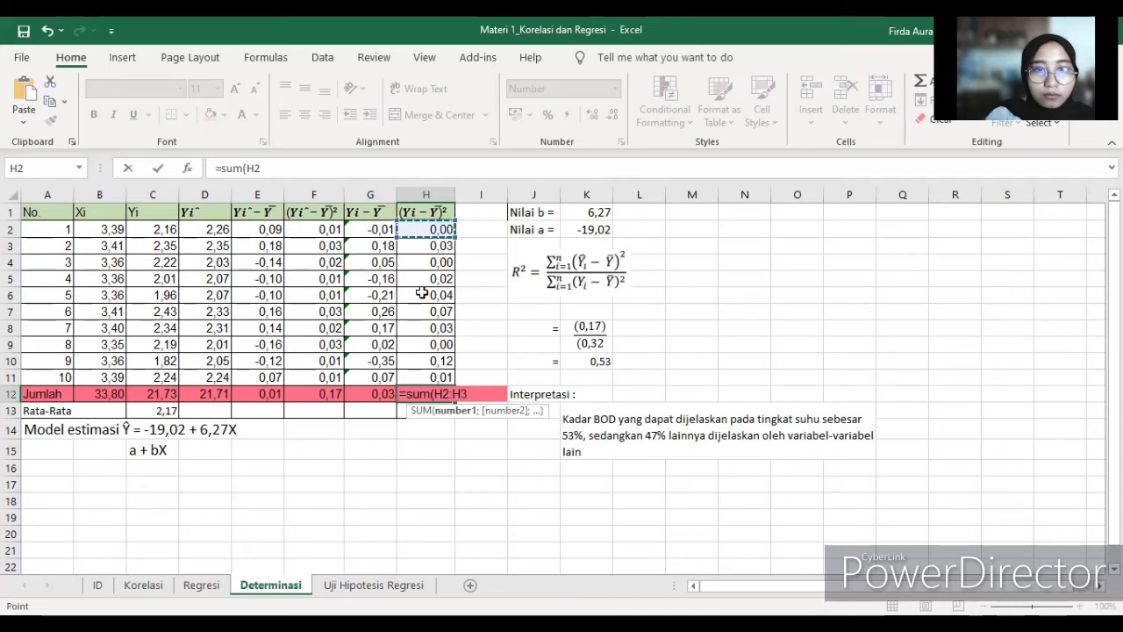
left_click(411, 372, "shift")
type(")")
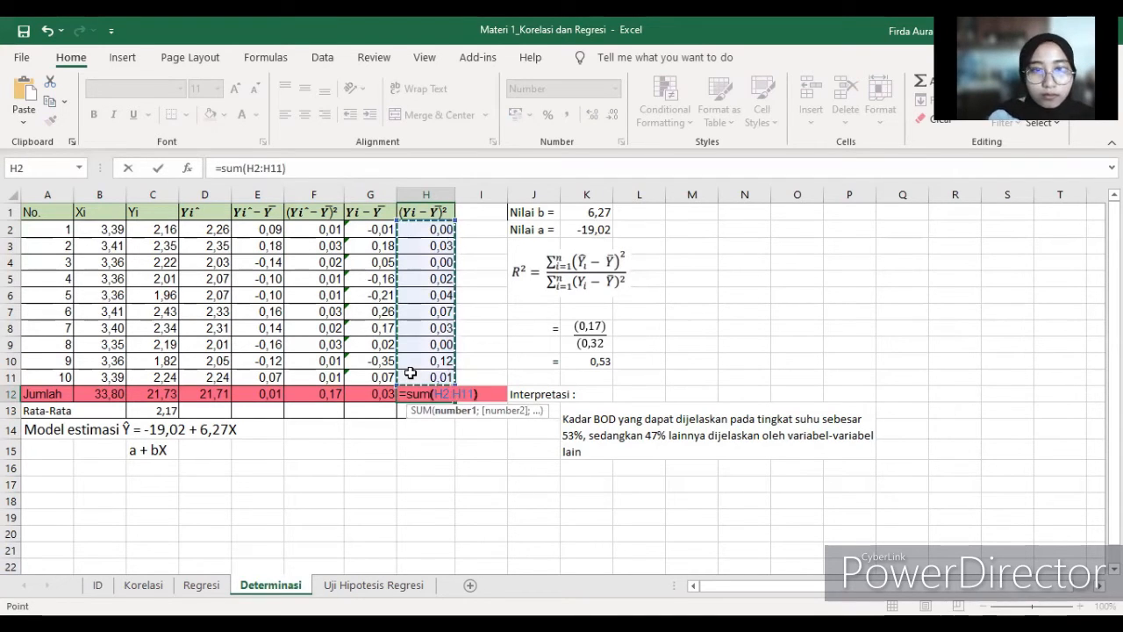
key("Return")
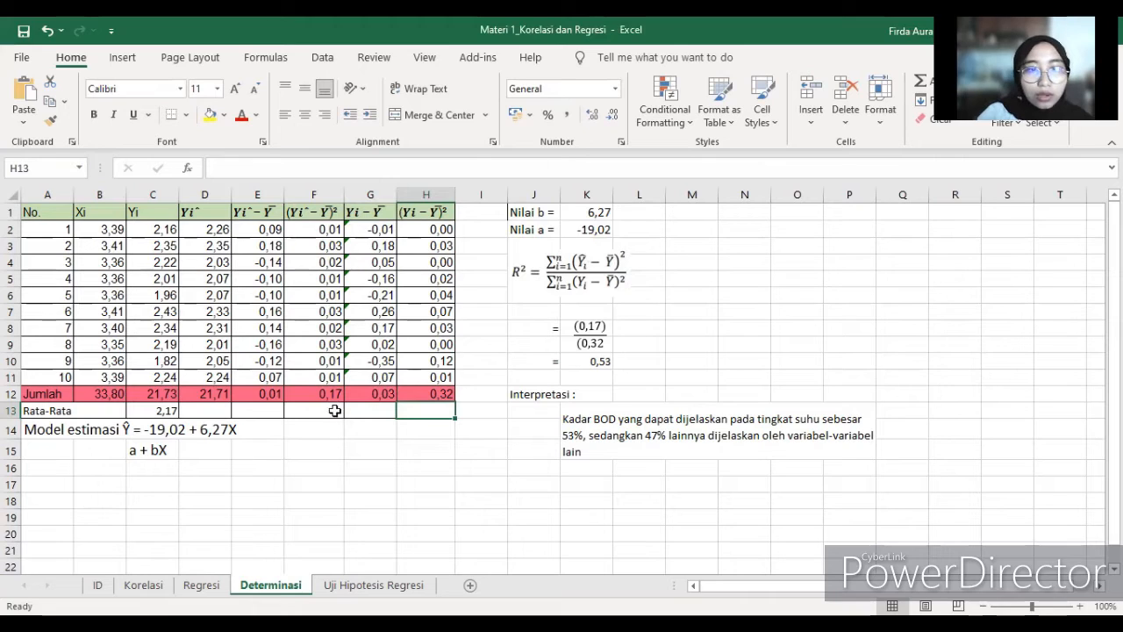
Inspect the R² calculation in K10 and the interpretation written beneath it
left_click(550, 367)
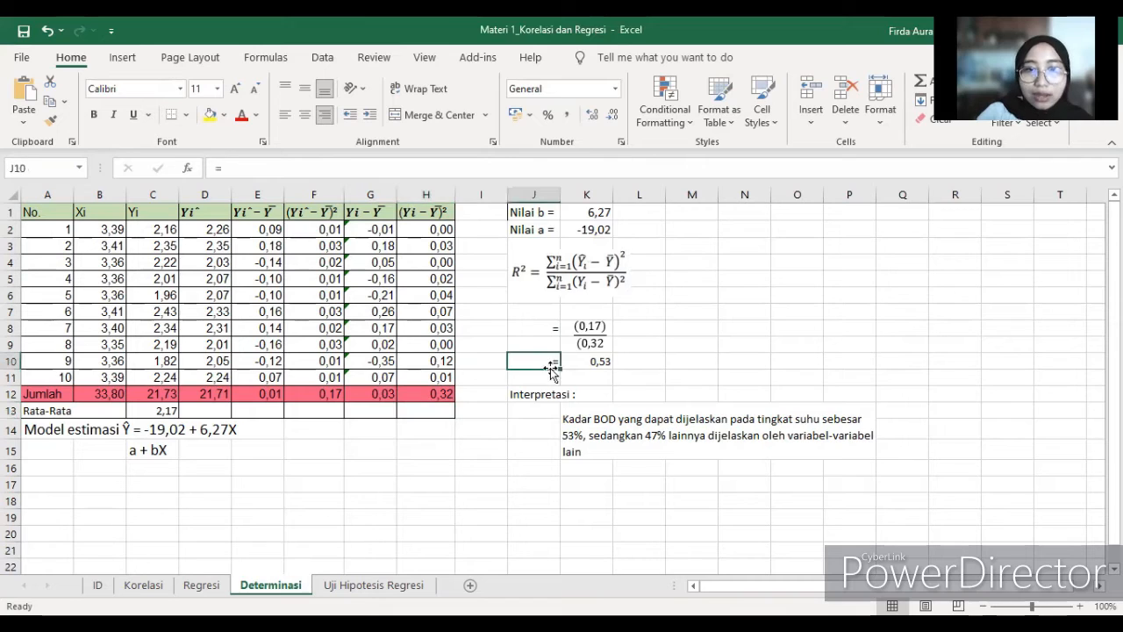
left_click(596, 364)
scroll(725, 388, "down", 2)
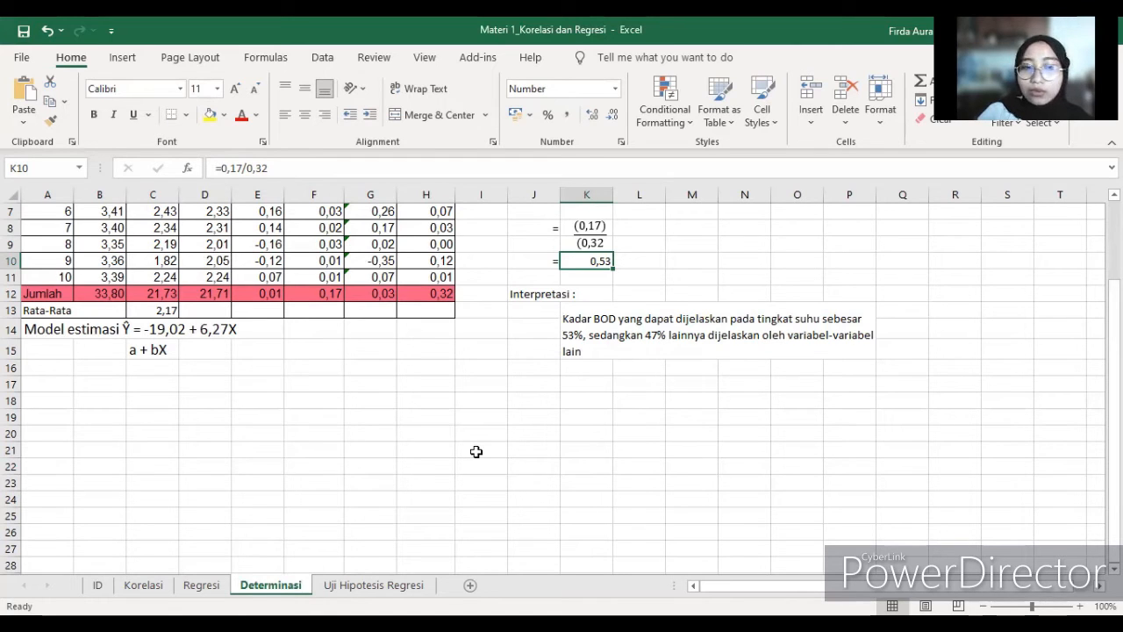
Open the Uji Hipotesis Regresi sheet and review the F test's hypotheses, sample size, error level and sampling distribution
key("ctrl+Page_Down")
scroll(72, 450, "up", 20)
scroll(273, 360, "up", 19)
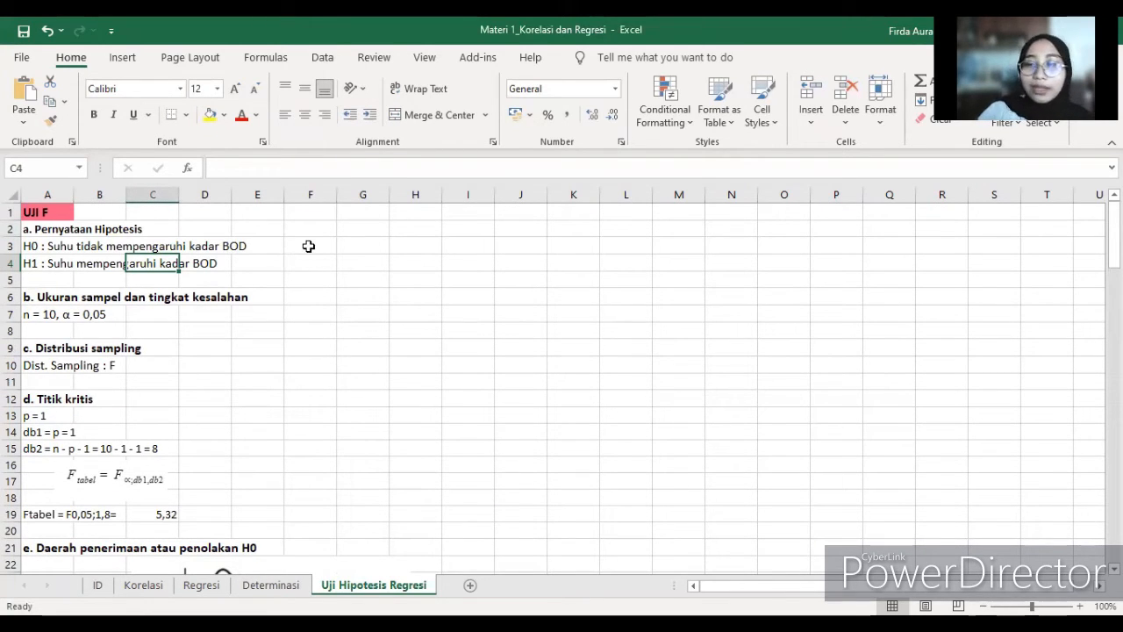
left_click(39, 233)
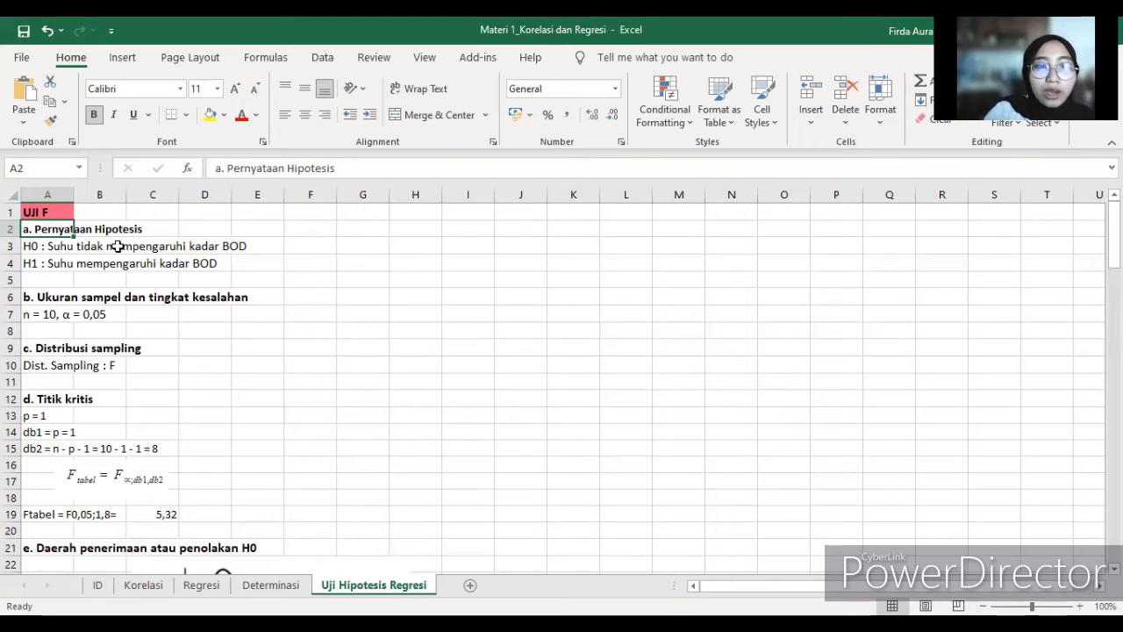
scroll(148, 269, "down", 1)
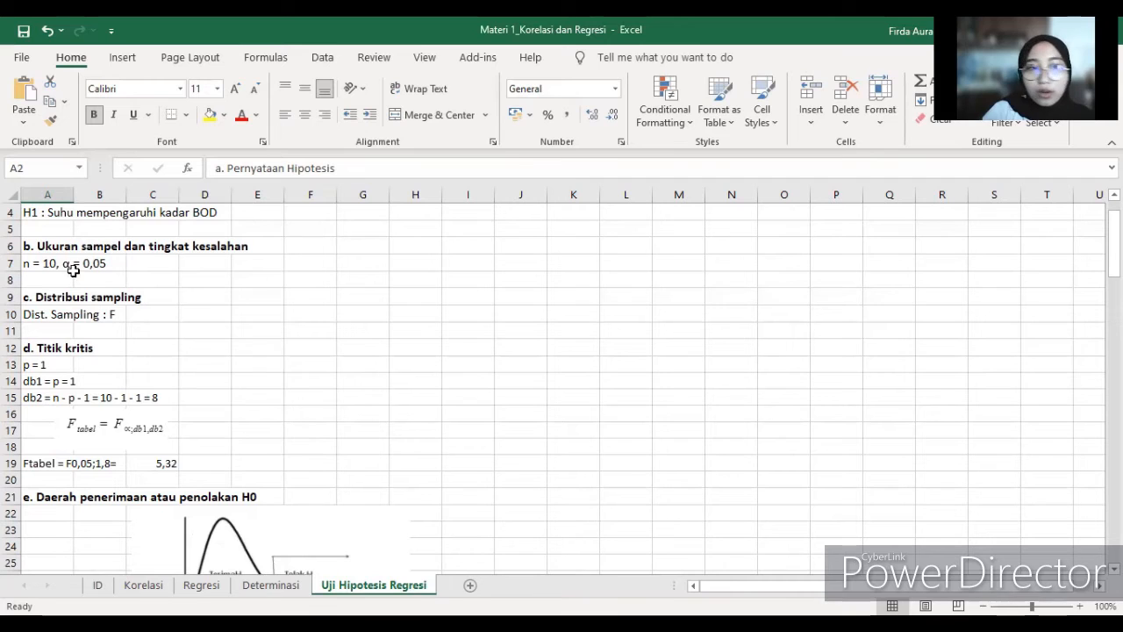
scroll(98, 271, "down", 1)
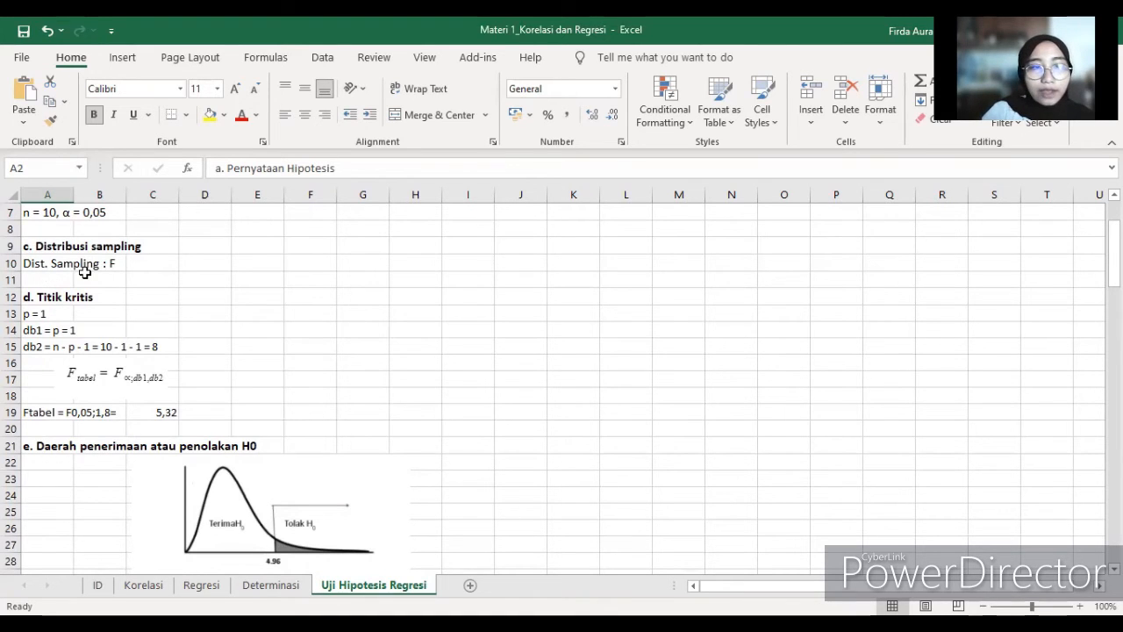
Examine the Titik kritis section of the F test, including the degrees of freedom, the Ftabel formula and its value in C19
scroll(44, 272, "down", 2)
scroll(49, 265, "up", 1)
scroll(52, 280, "up", 1)
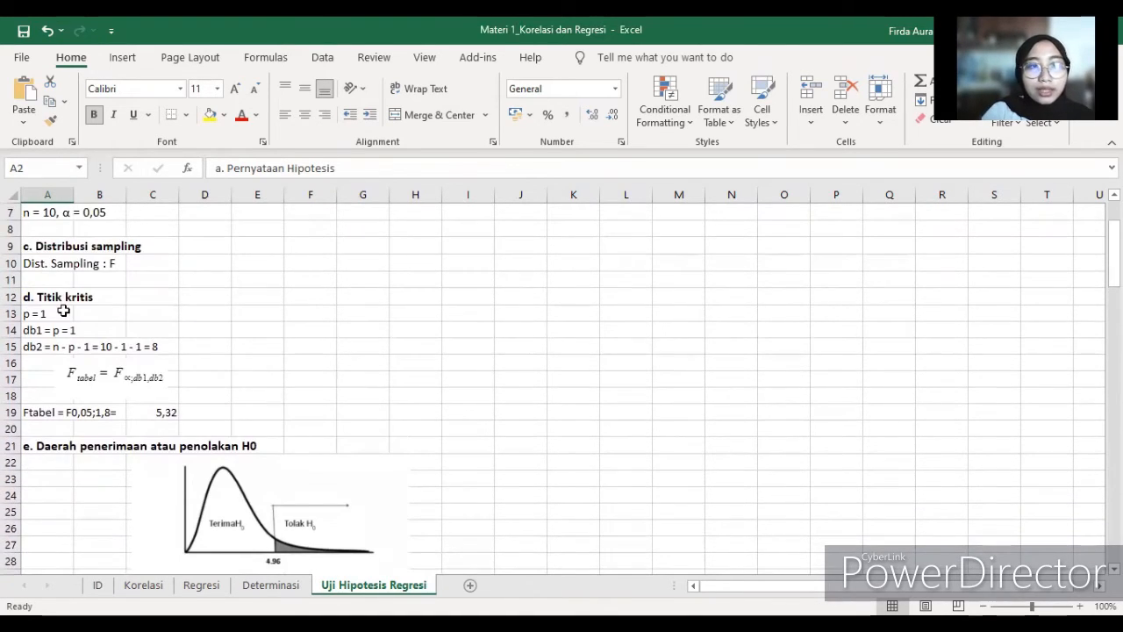
scroll(35, 302, "down", 1)
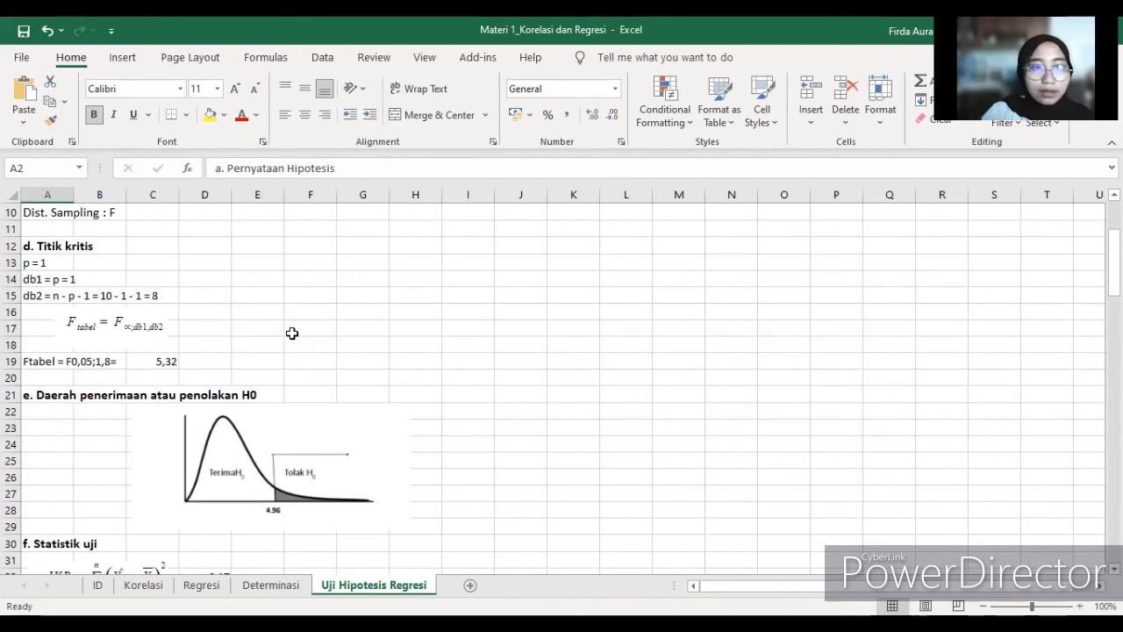
scroll(117, 313, "down", 1)
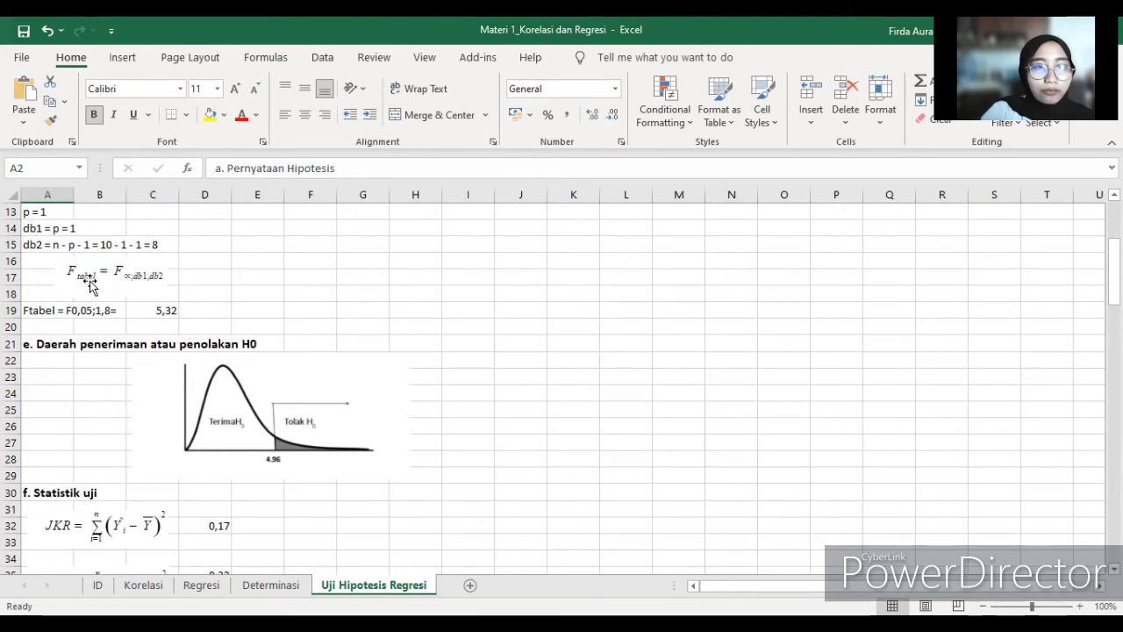
scroll(123, 303, "up", 1)
scroll(86, 322, "down", 1)
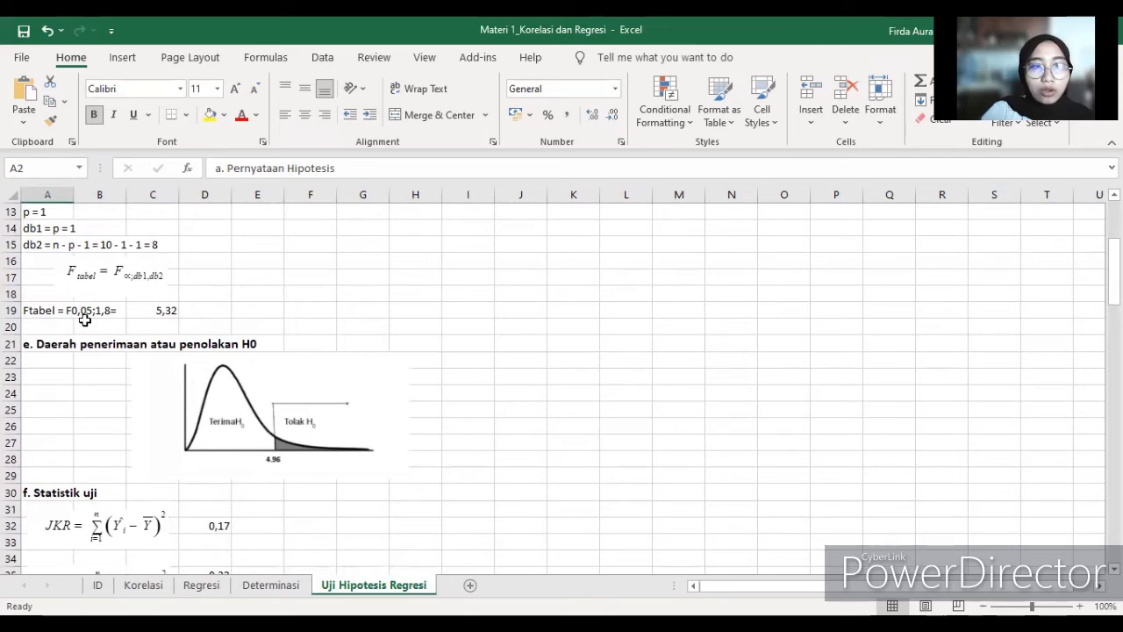
left_click(150, 316)
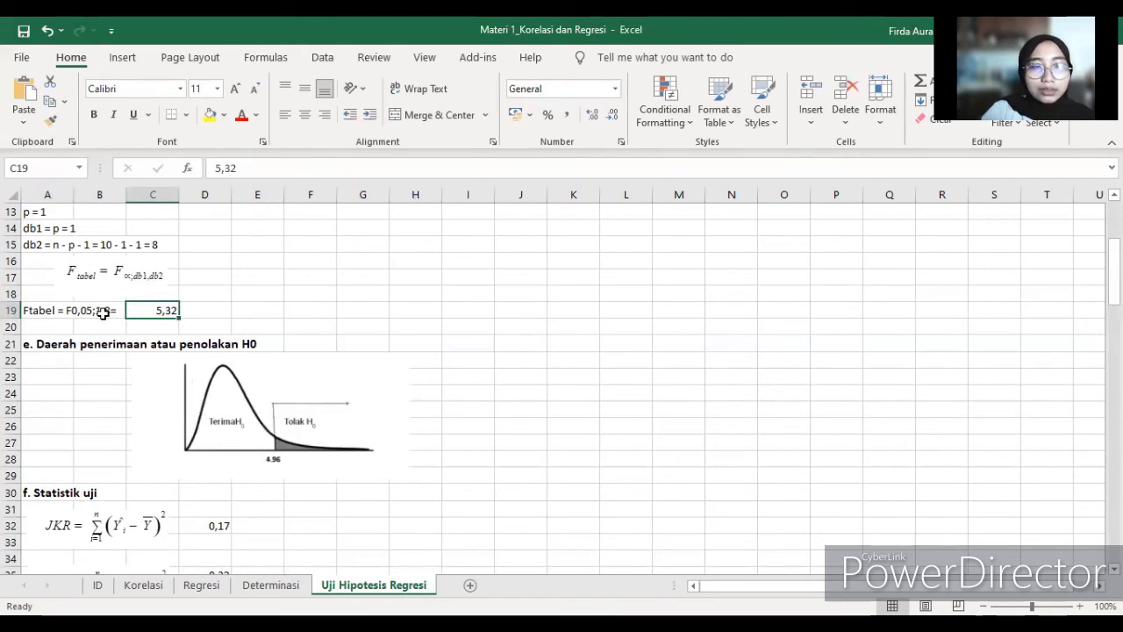
Review the F test's rejection region, the JKR, JKT and JKG statistics, the analysis of variance table and the conclusion
scroll(337, 321, "down", 2)
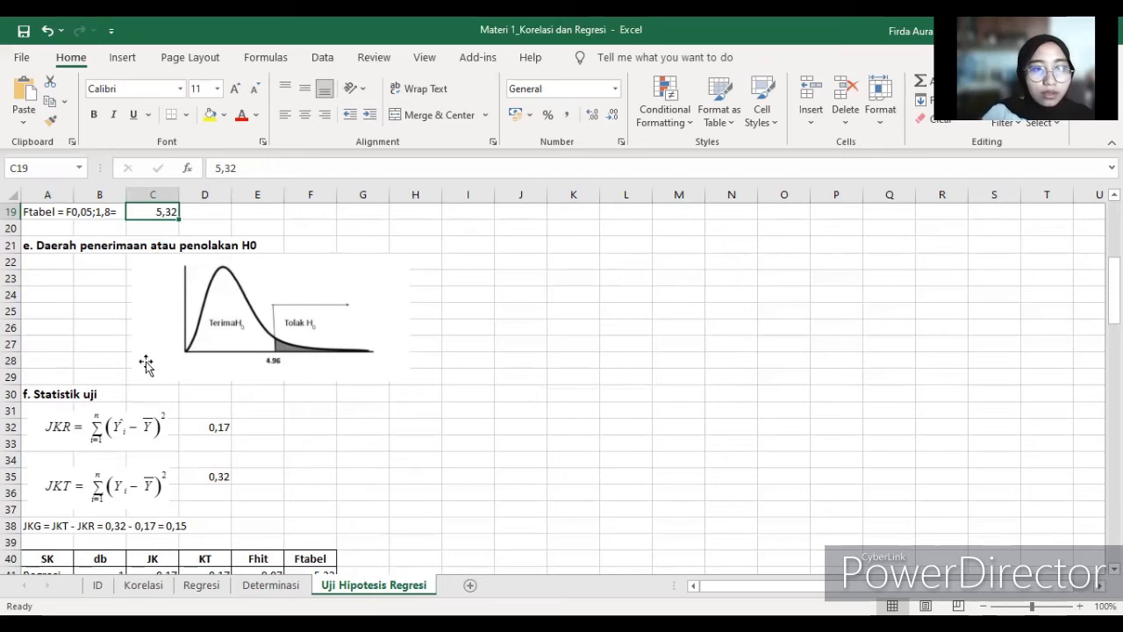
scroll(143, 359, "down", 1)
scroll(141, 362, "down", 1)
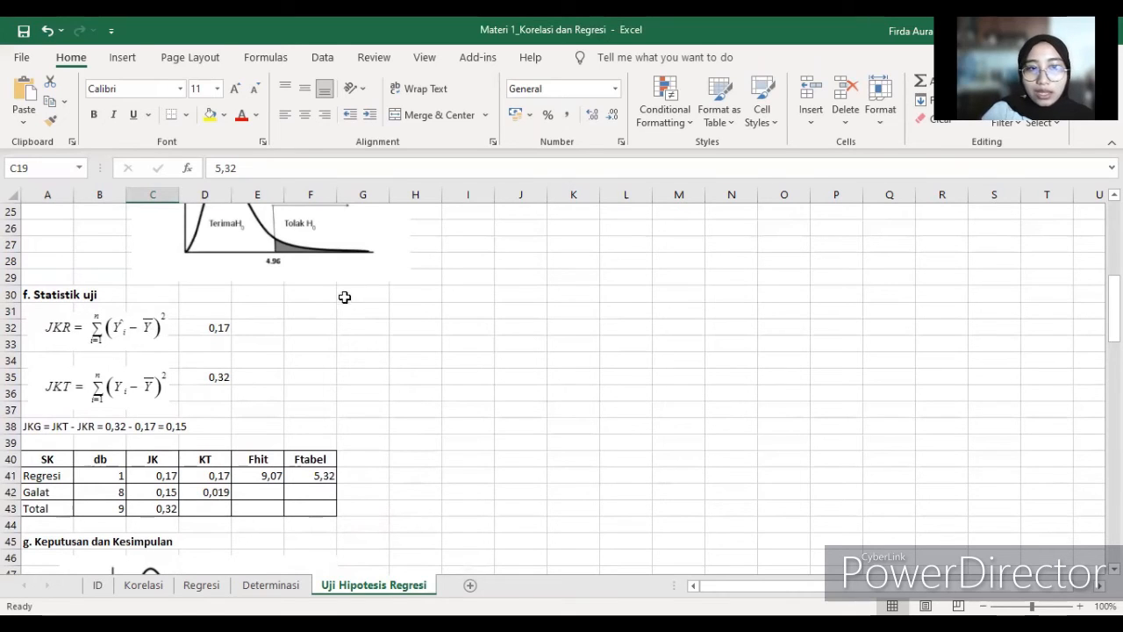
scroll(283, 329, "down", 1)
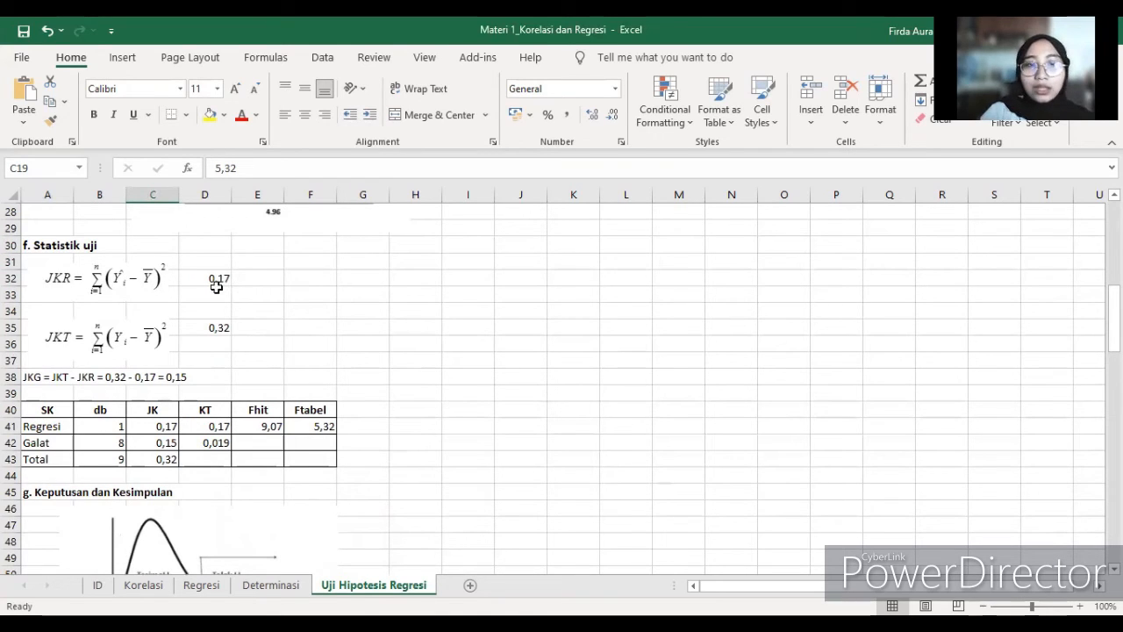
scroll(148, 328, "down", 1)
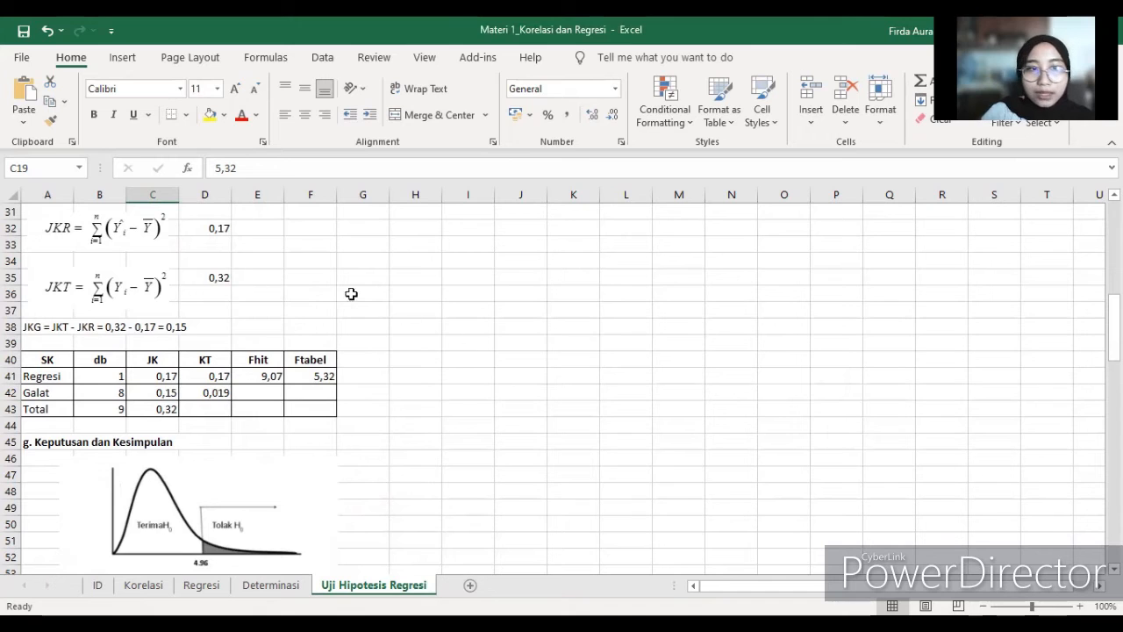
scroll(260, 294, "down", 1)
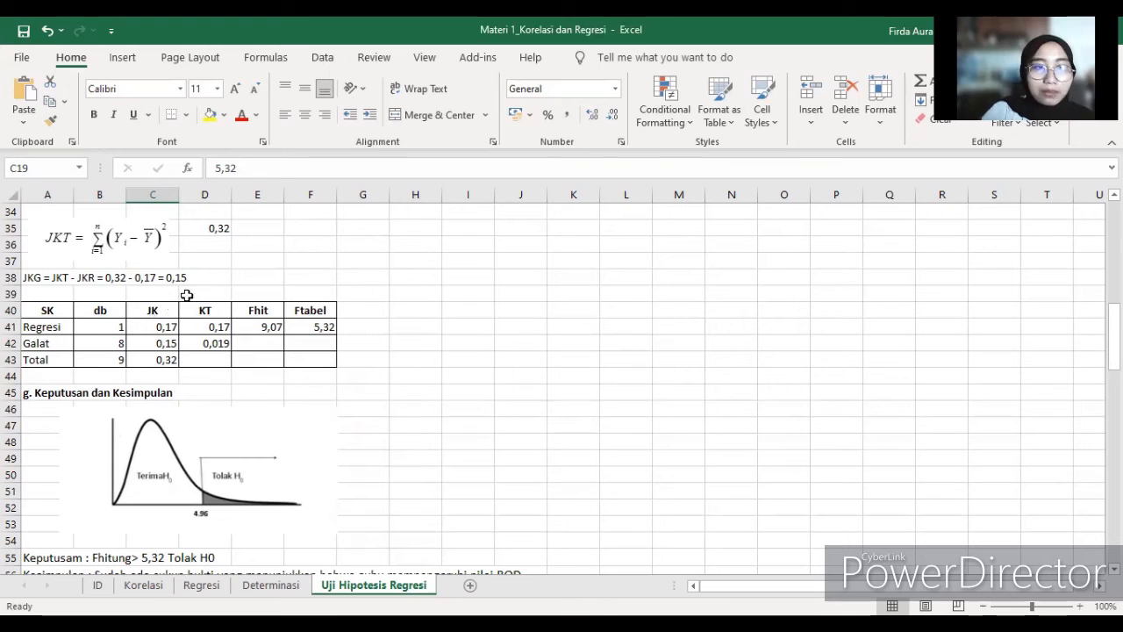
scroll(215, 313, "down", 1)
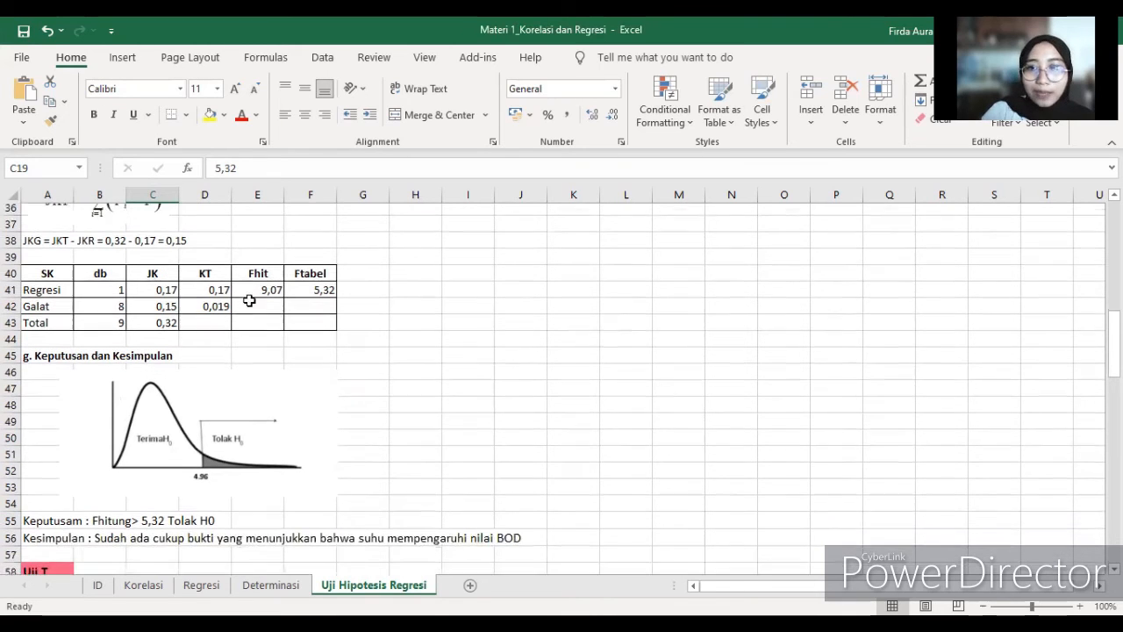
Examine the SK, db and JK columns of the F test's analysis of variance table, focusing on the Regresi row
left_click(48, 261)
left_click(48, 277)
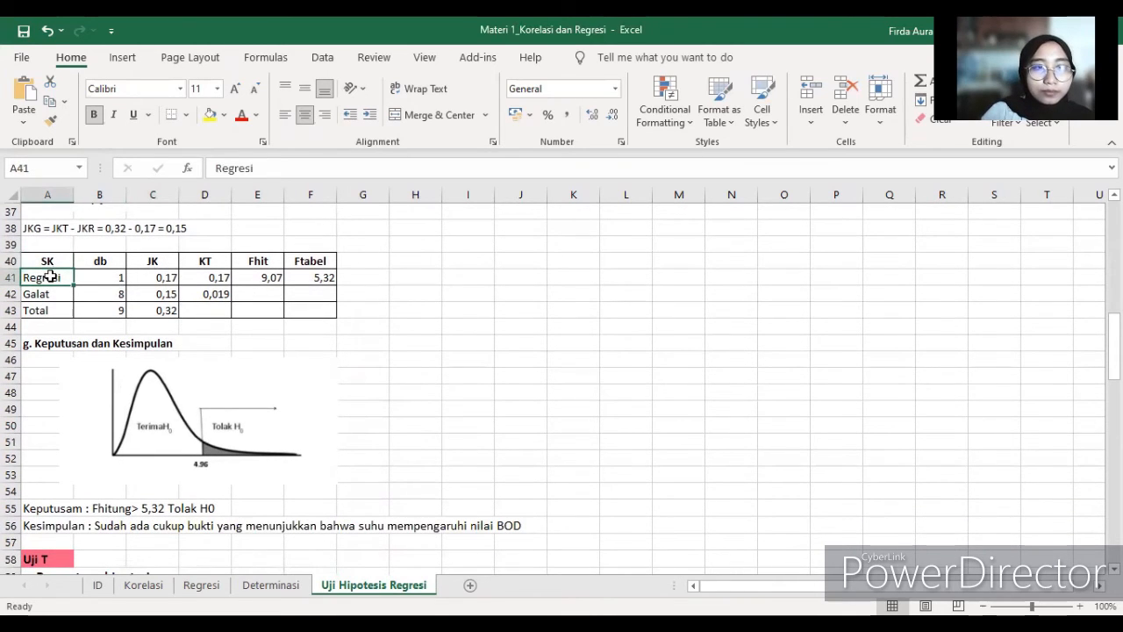
left_click(104, 264)
left_click(108, 276)
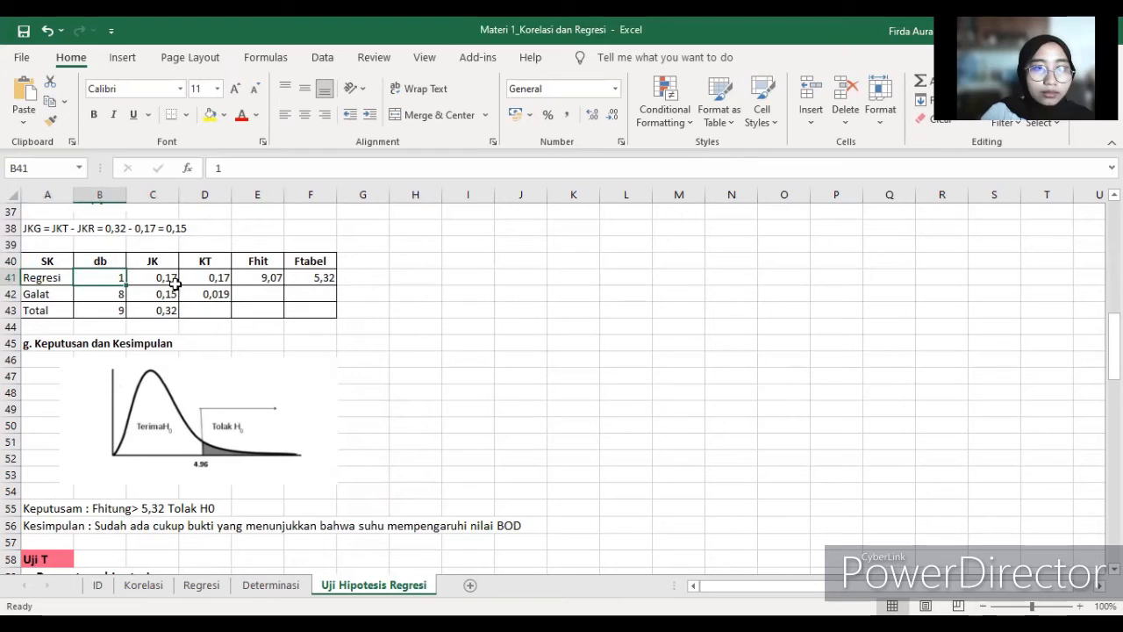
left_click(170, 282)
left_click(81, 264)
left_click(62, 282)
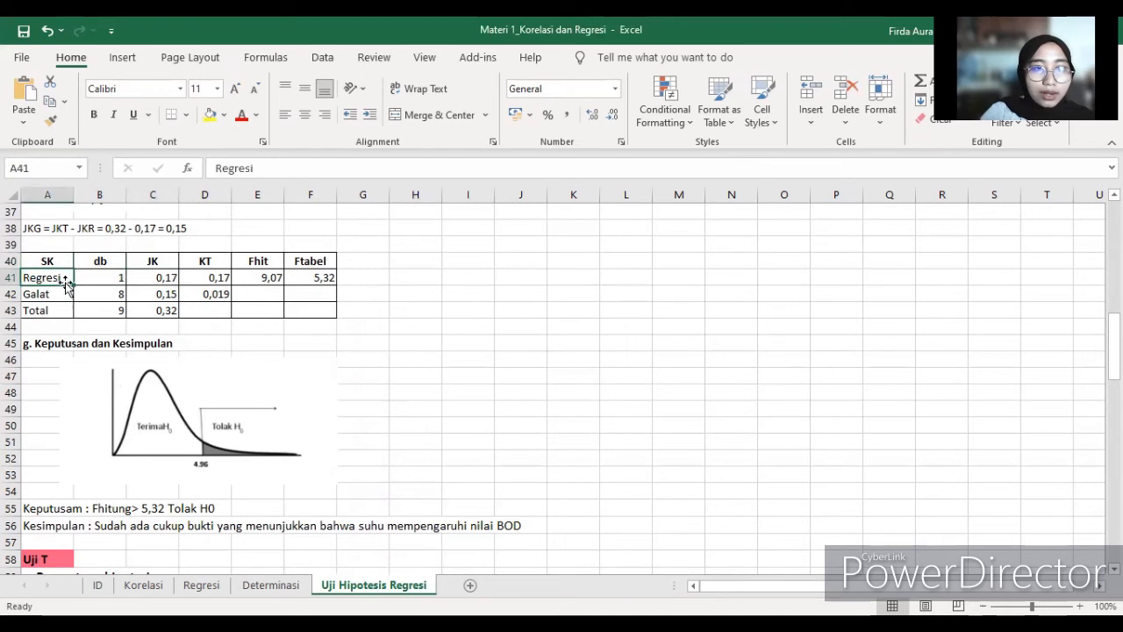
left_click(105, 269)
left_click(107, 279)
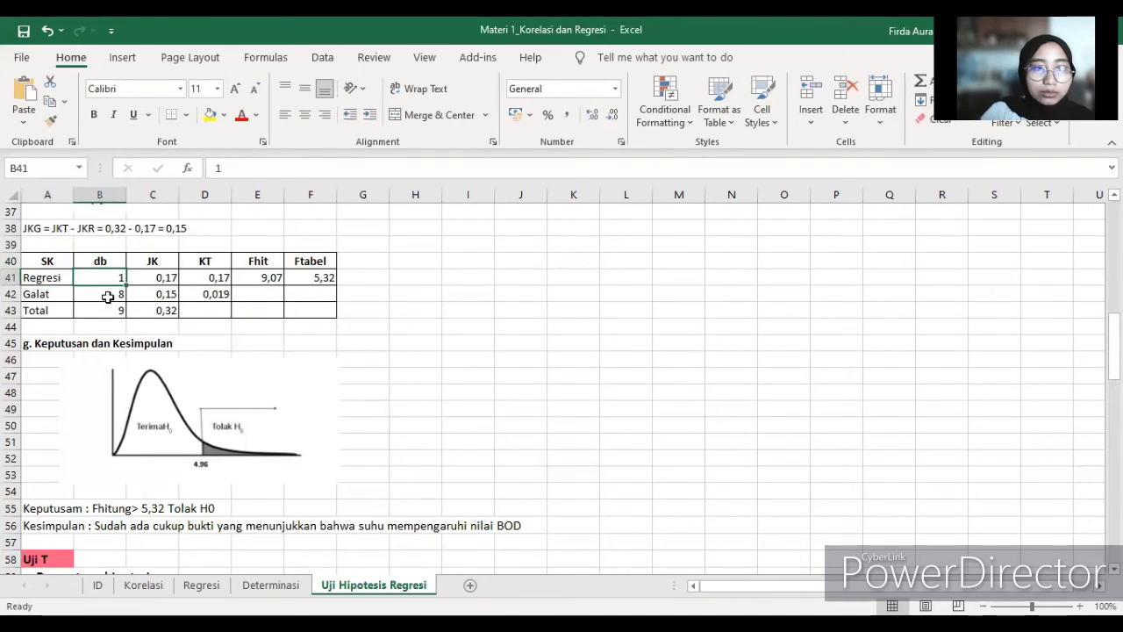
Inspect how JK leads to the KT values in D41 and D42 and compare Fhit with Ftabel in row 41
left_click(167, 273)
left_click(211, 278)
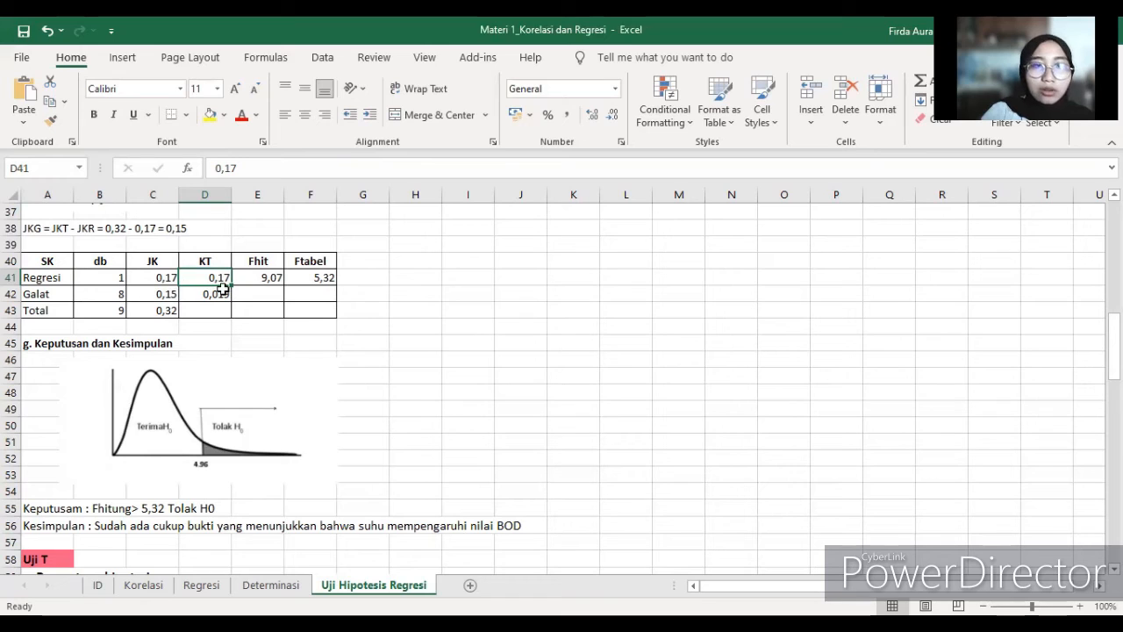
left_click(251, 282)
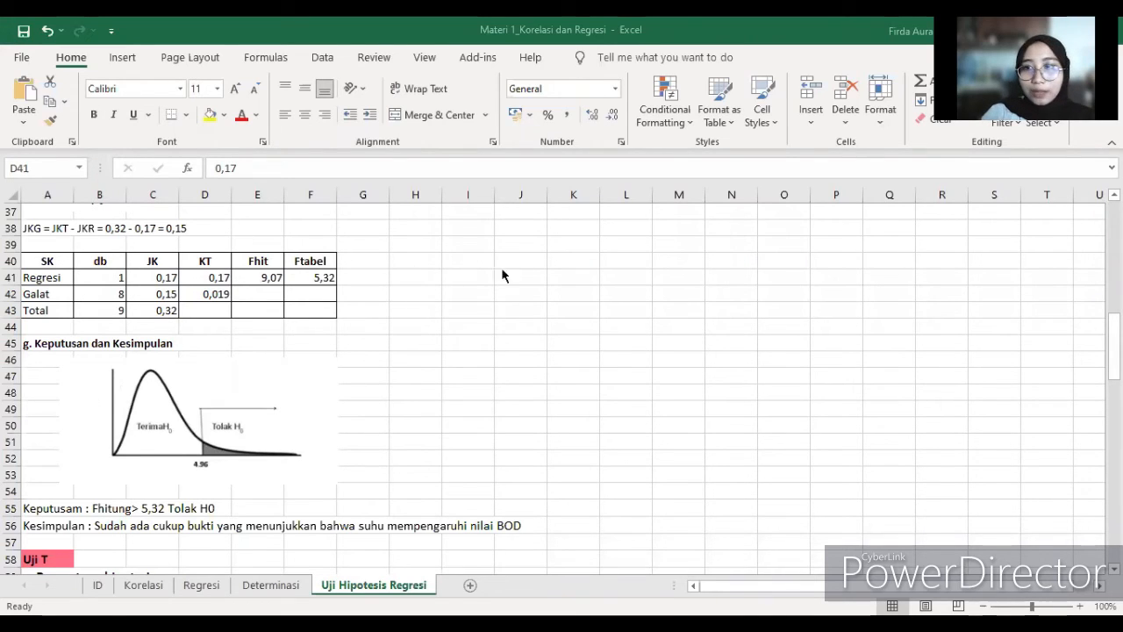
left_click(206, 281)
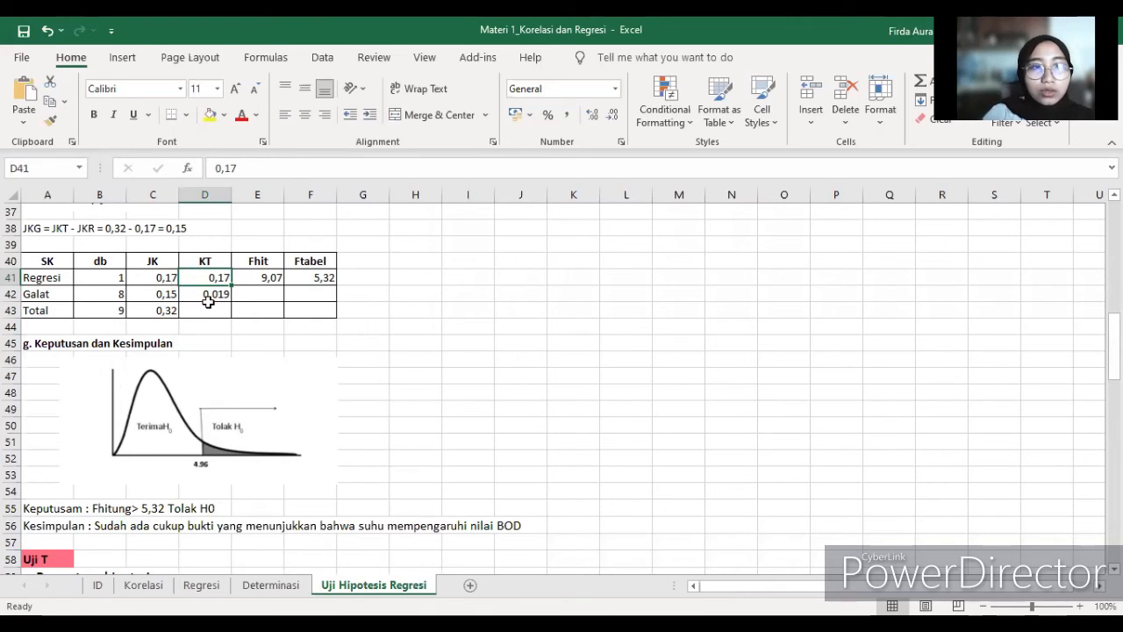
left_click(203, 297)
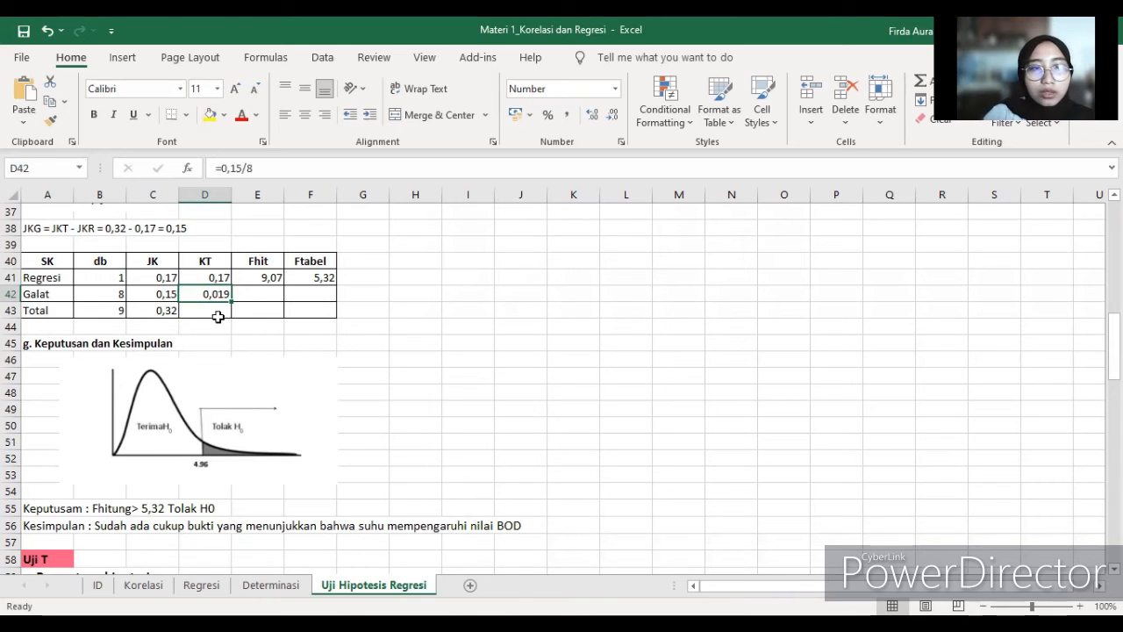
left_click(307, 280)
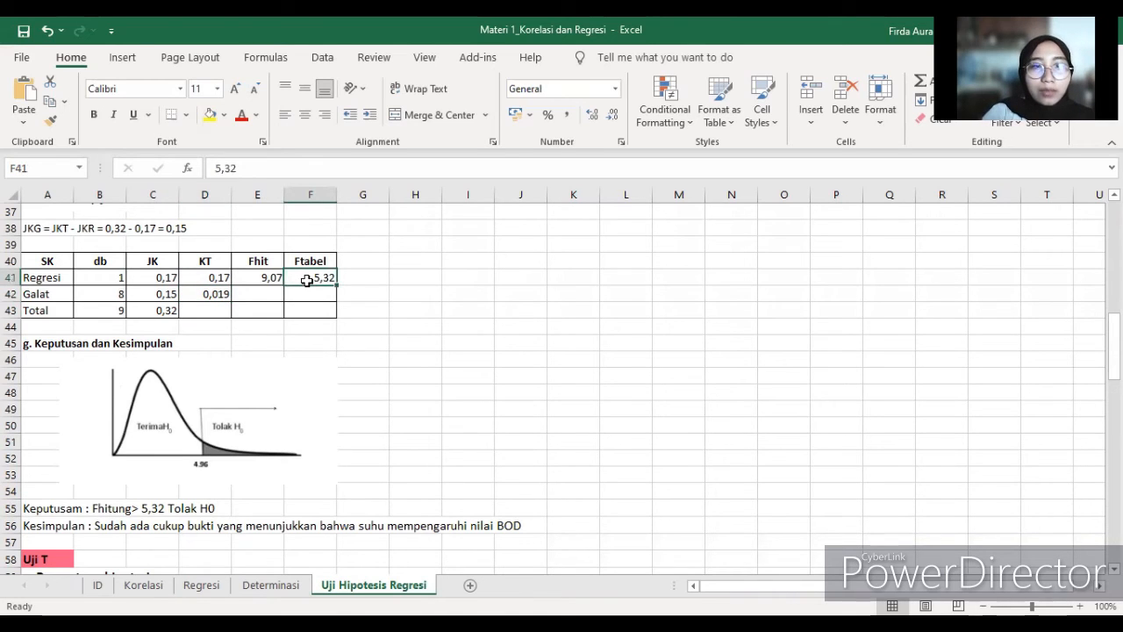
Review the F test's decision curve, Keputusan and Kesimpulan against the Fhit and Ftabel values in the variance table
scroll(171, 263, "up", 4)
scroll(205, 275, "down", 2)
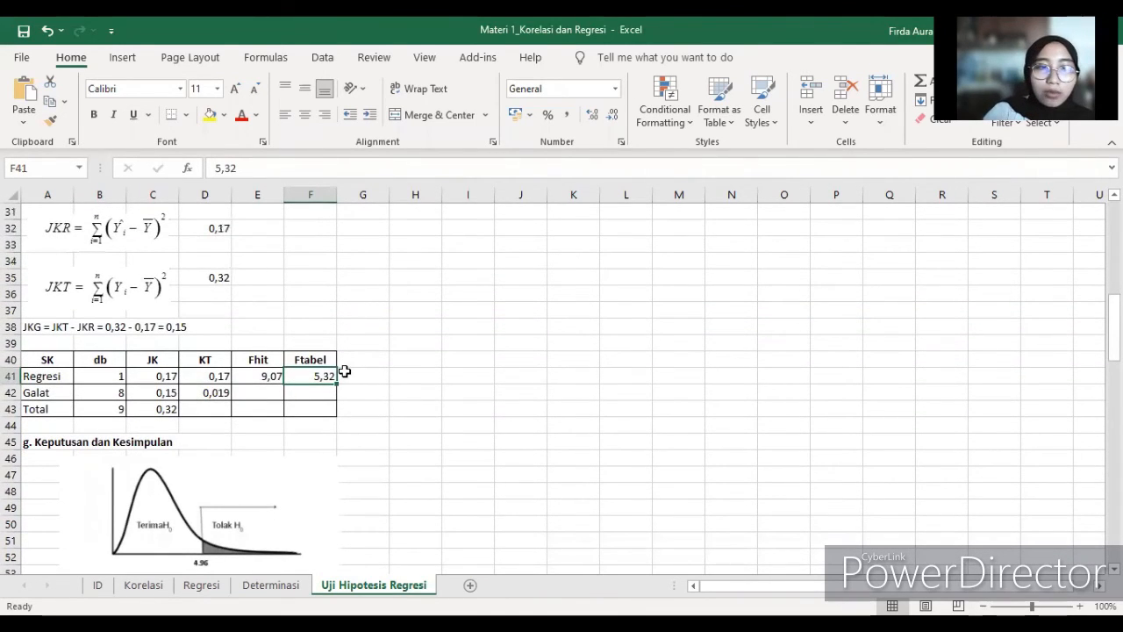
scroll(341, 427, "down", 4)
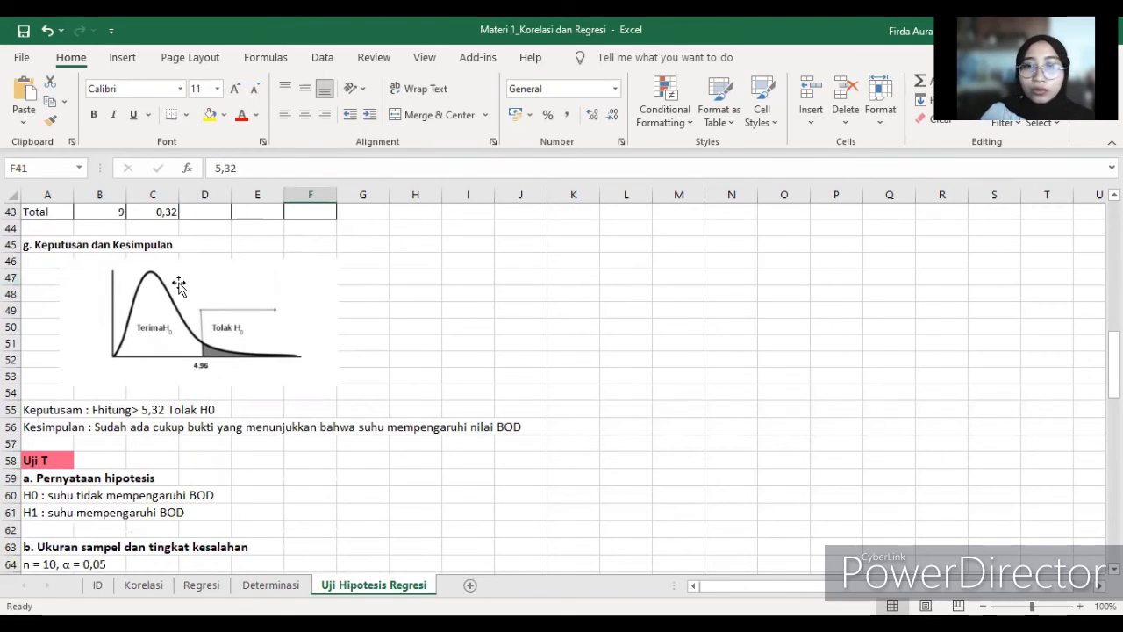
scroll(220, 300, "down", 1)
scroll(291, 355, "up", 3)
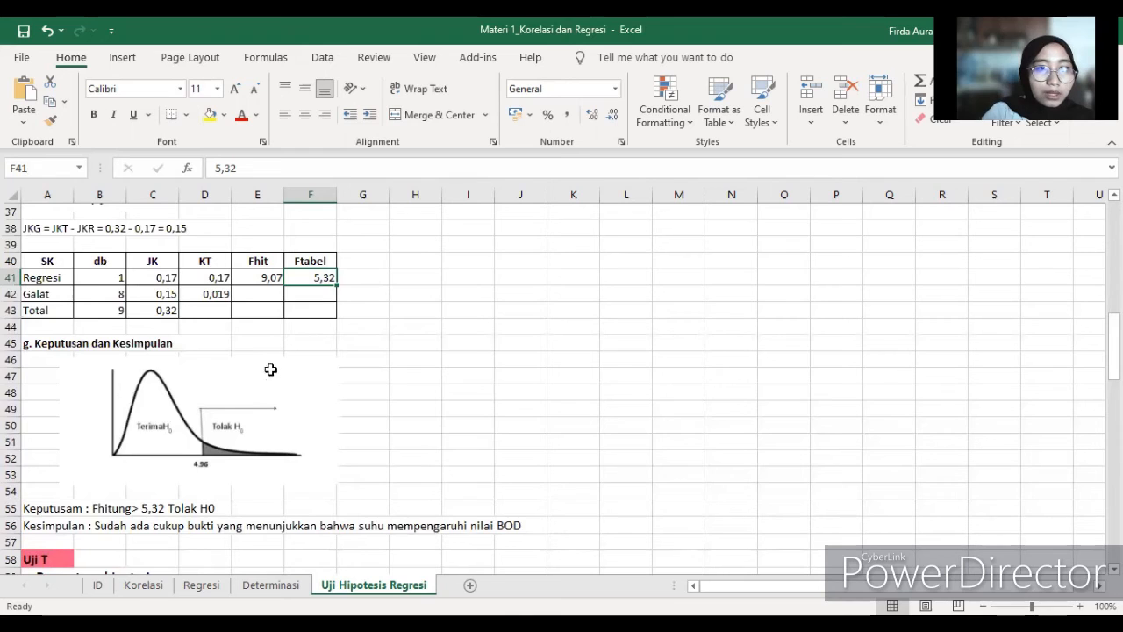
scroll(271, 369, "up", 1)
scroll(265, 382, "down", 2)
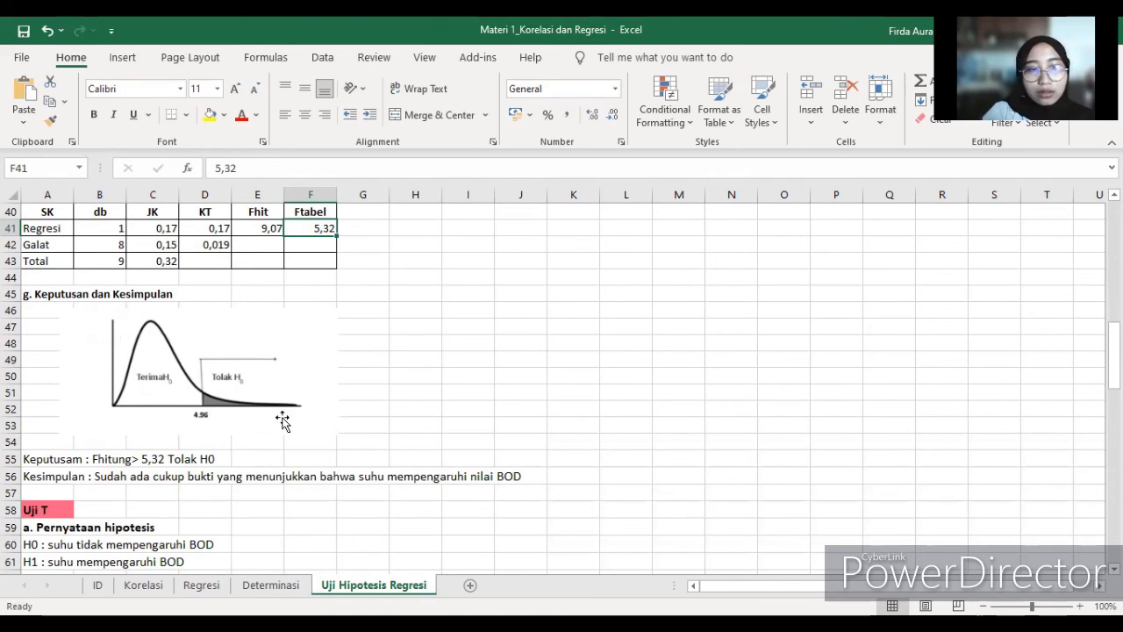
scroll(279, 421, "down", 1)
scroll(140, 446, "down", 1)
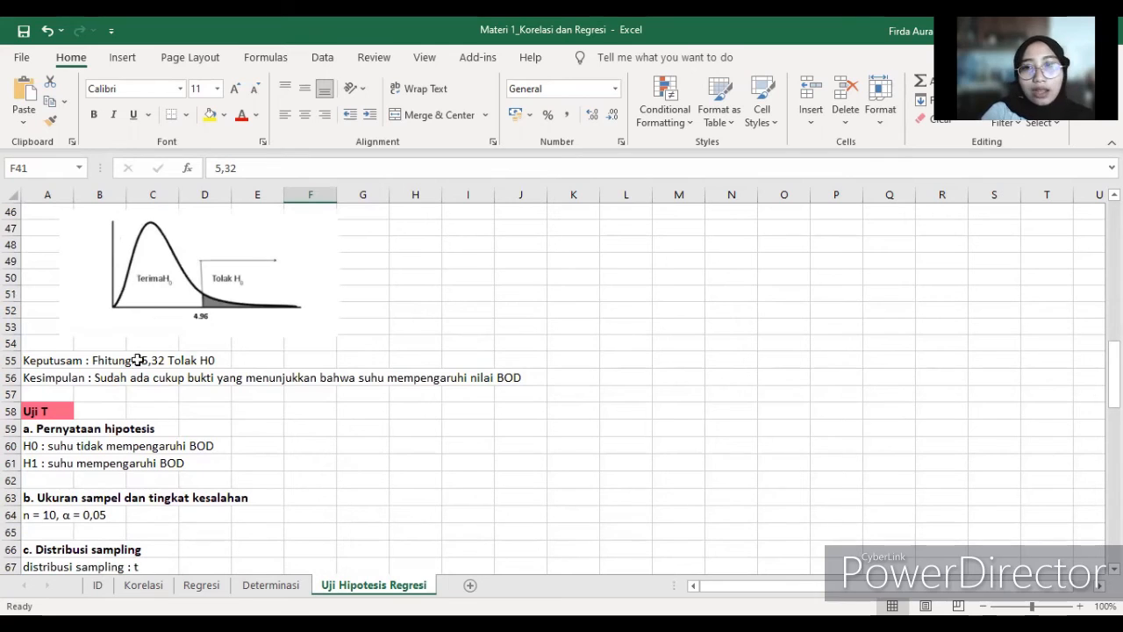
Review the Uji T section's H0 and H1 statements, sample size and error level
scroll(145, 354, "down", 1)
scroll(144, 353, "down", 2)
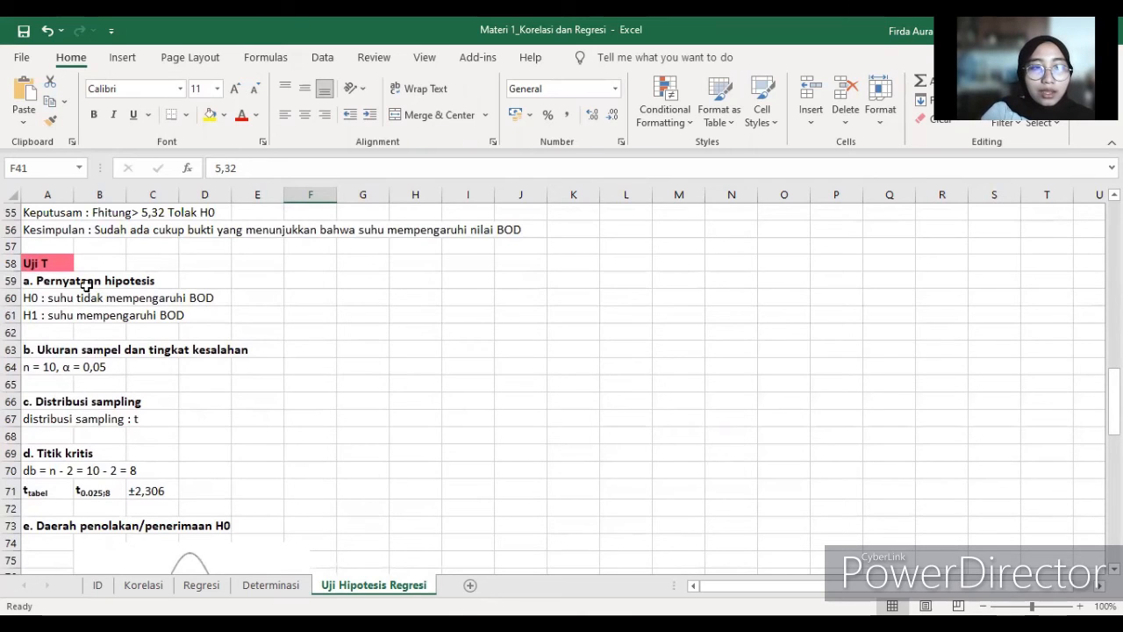
scroll(88, 286, "down", 1)
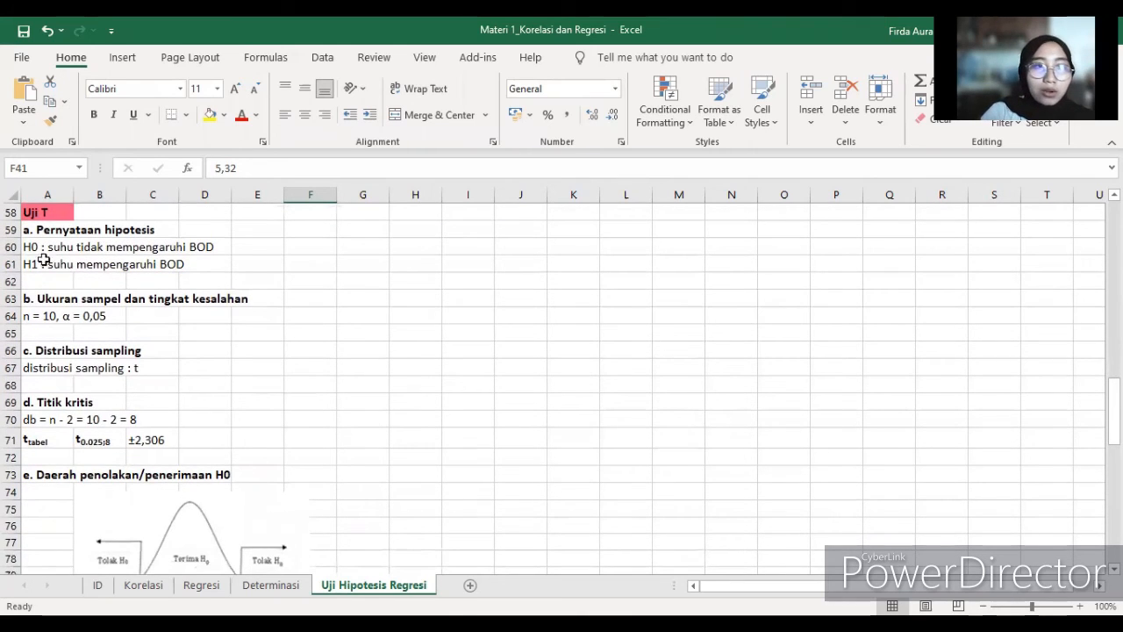
left_click(37, 249)
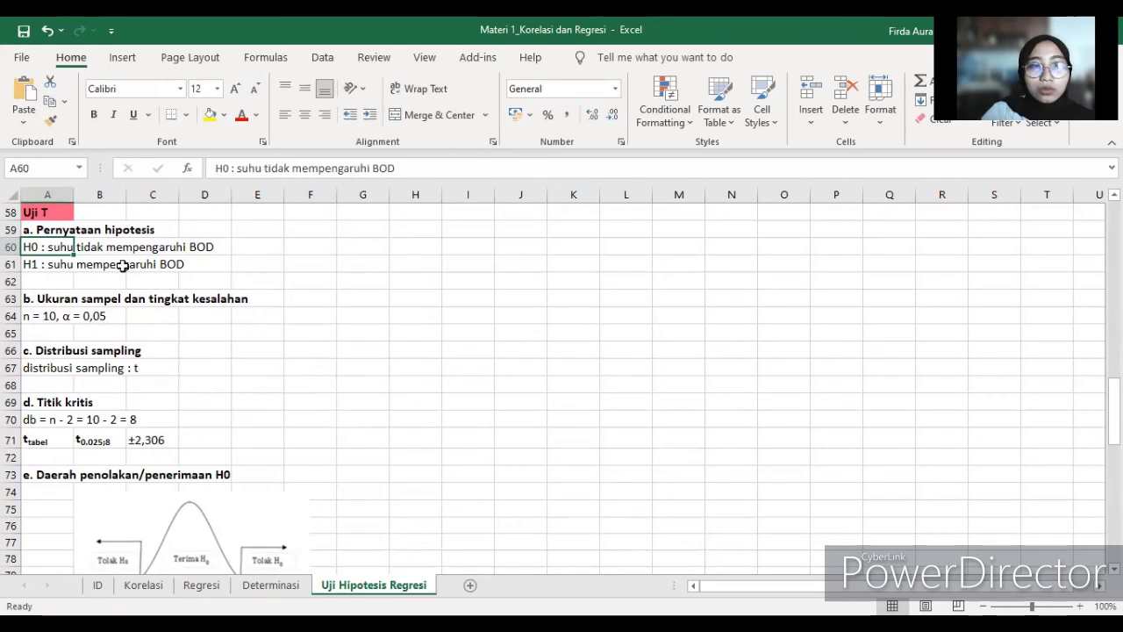
scroll(326, 320, "down", 1)
scroll(326, 320, "down", 2)
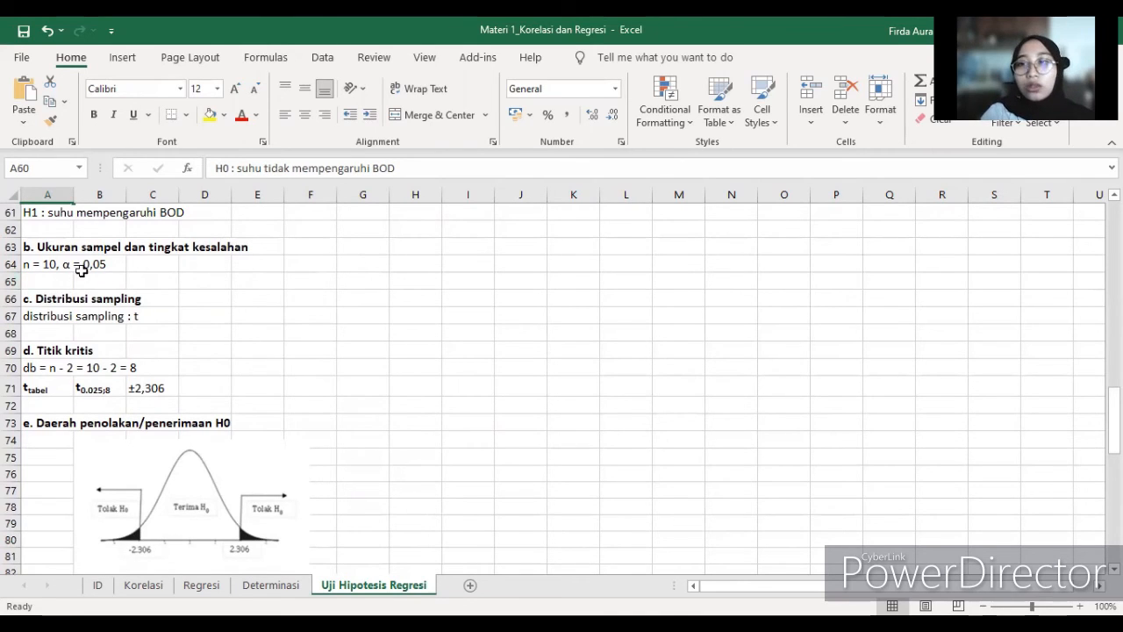
Review the t test's sampling distribution, critical point and H0 rejection region diagram
scroll(407, 299, "down", 1)
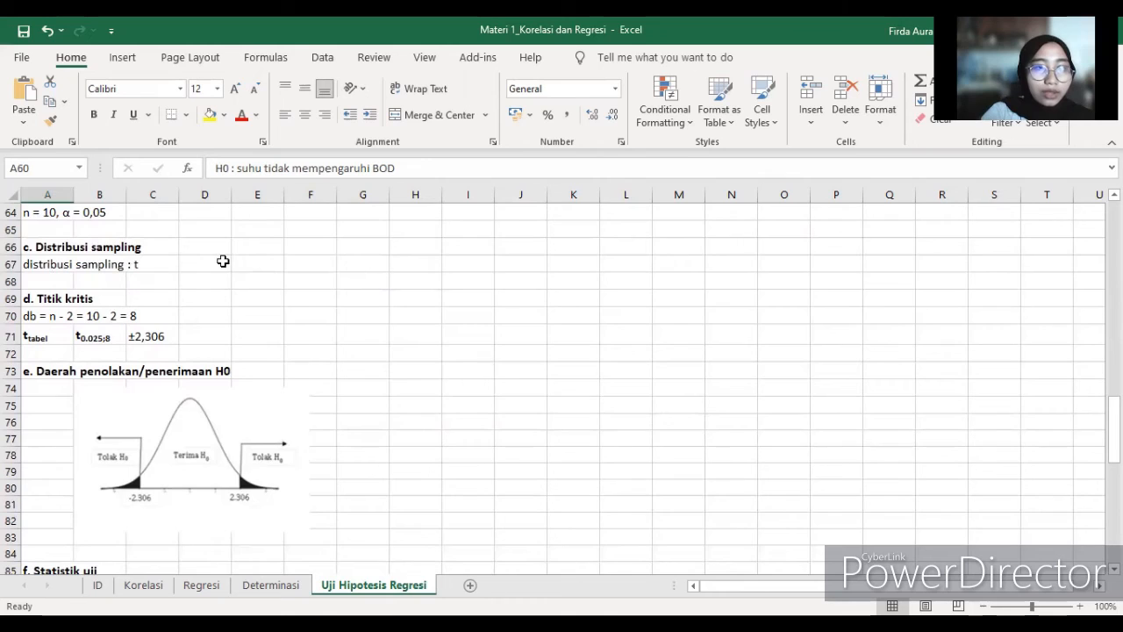
scroll(223, 260, "down", 1)
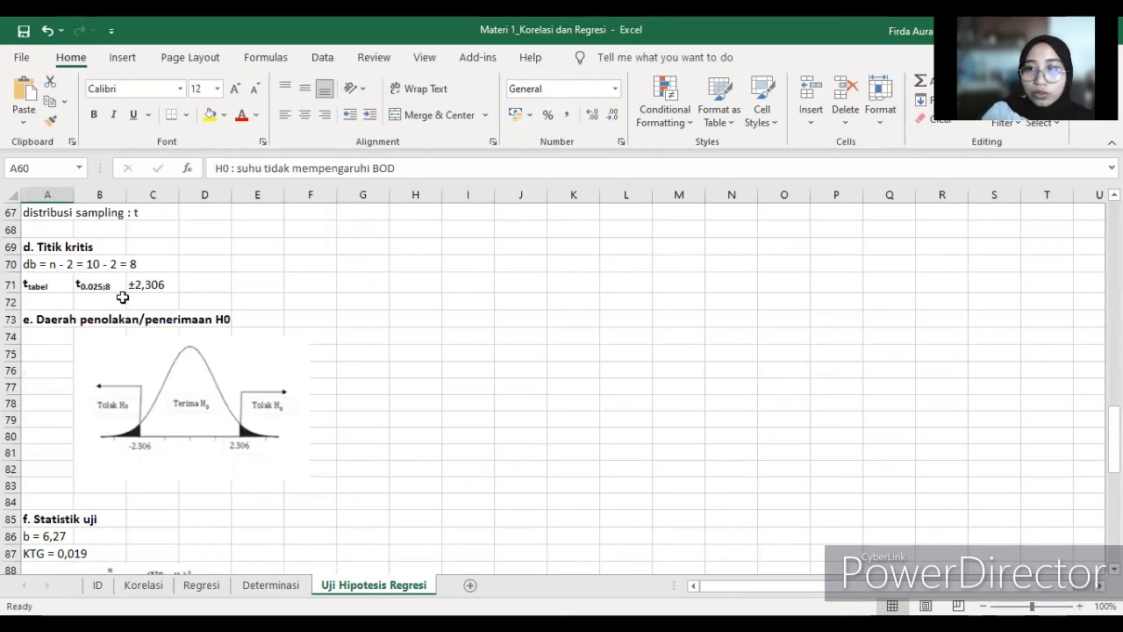
scroll(290, 272, "down", 1)
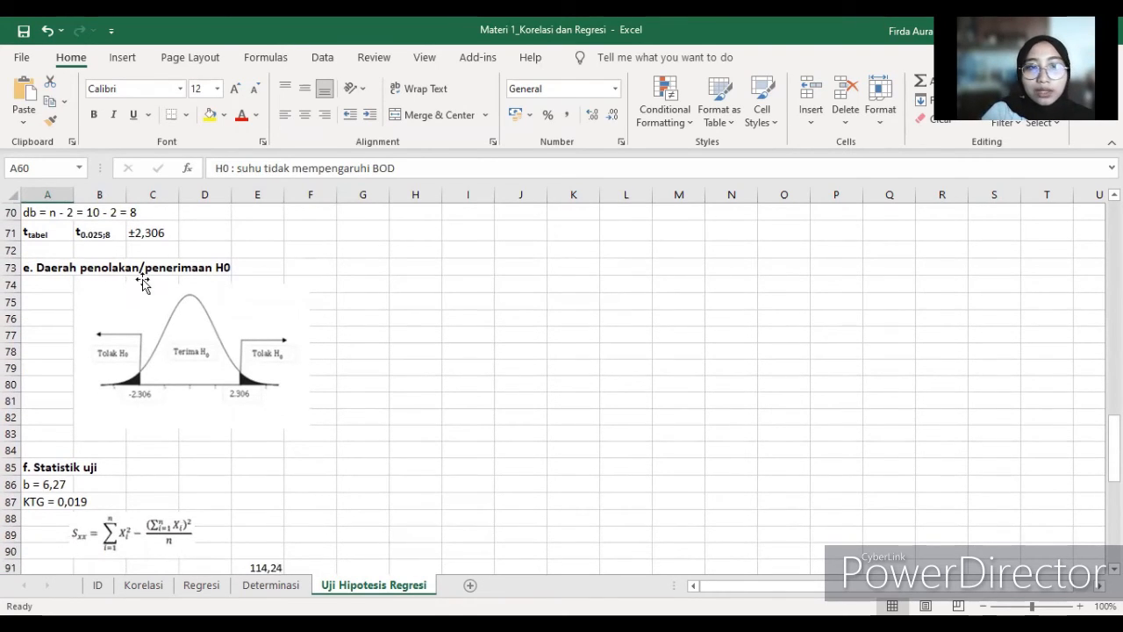
scroll(279, 311, "down", 3)
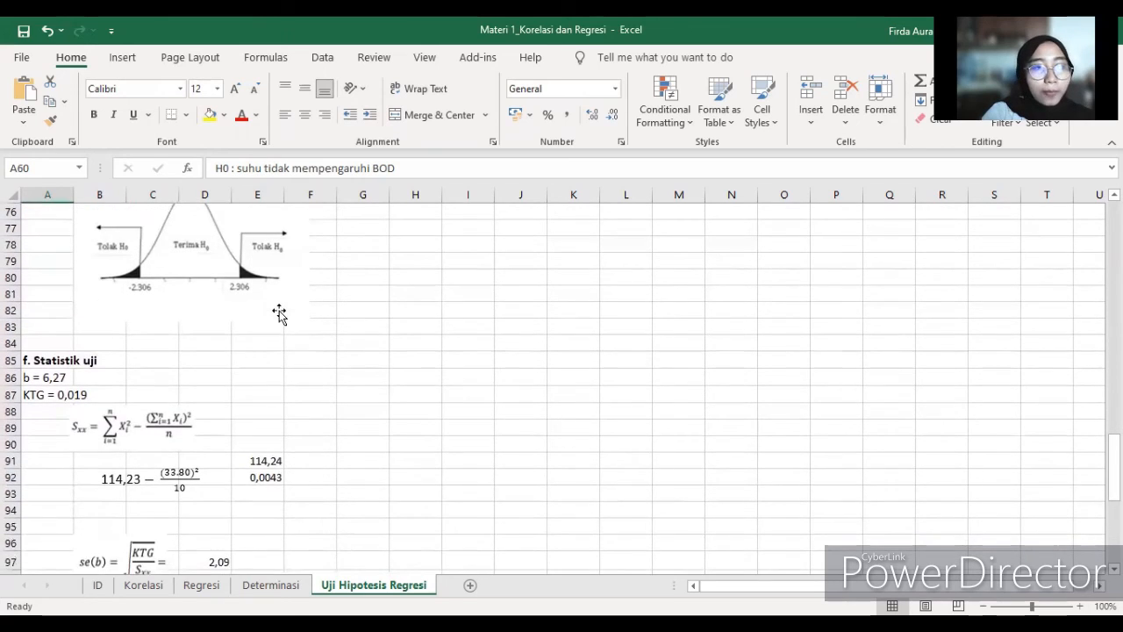
Examine the t test's Statistik uji section, covering b, KTG and the Sxx formula
scroll(279, 309, "down", 1)
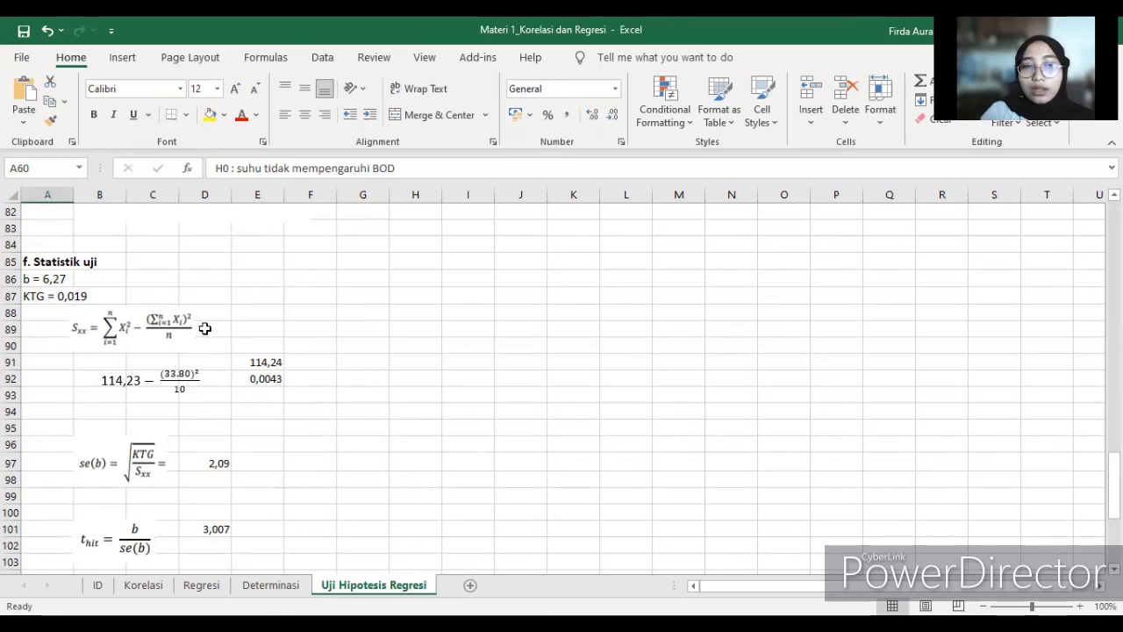
scroll(42, 307, "up", 1)
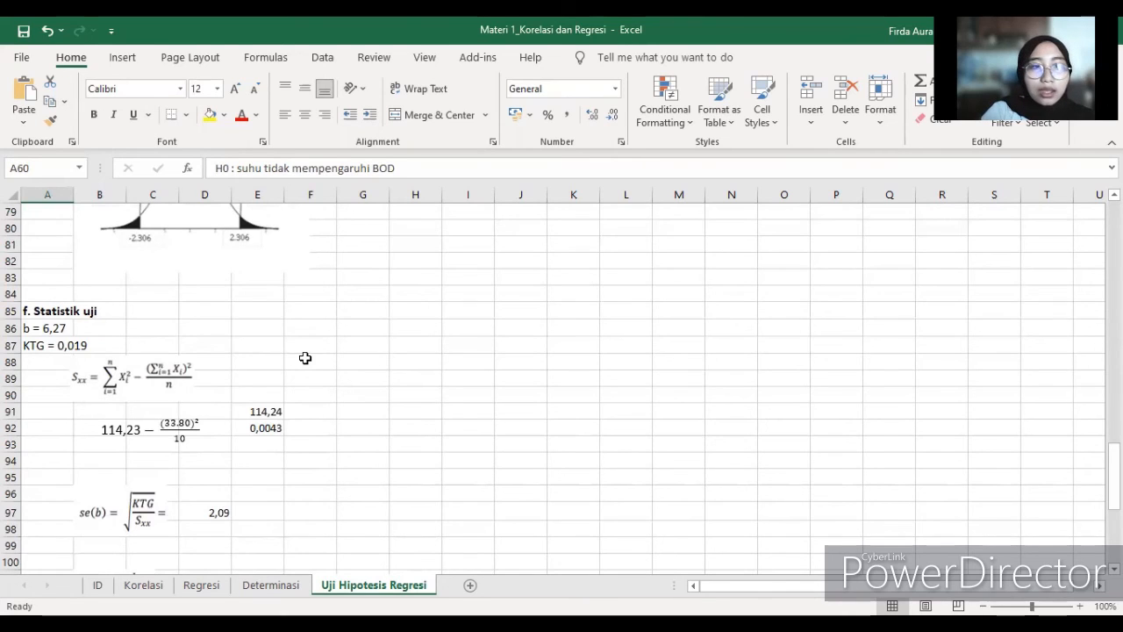
scroll(305, 358, "down", 1)
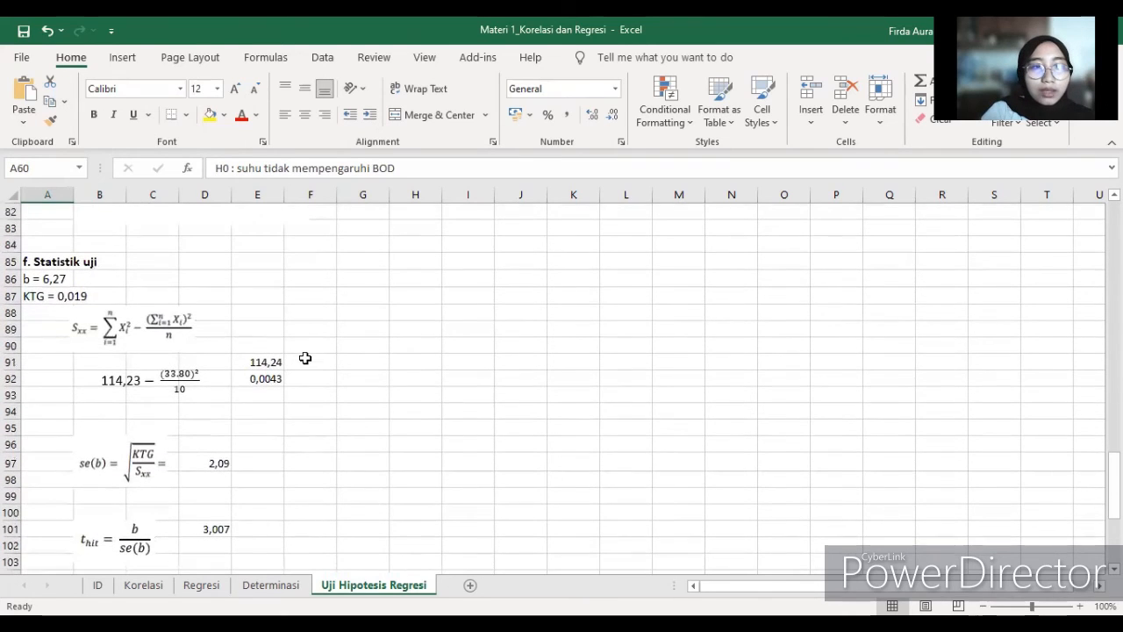
left_click(125, 341)
left_click(248, 329)
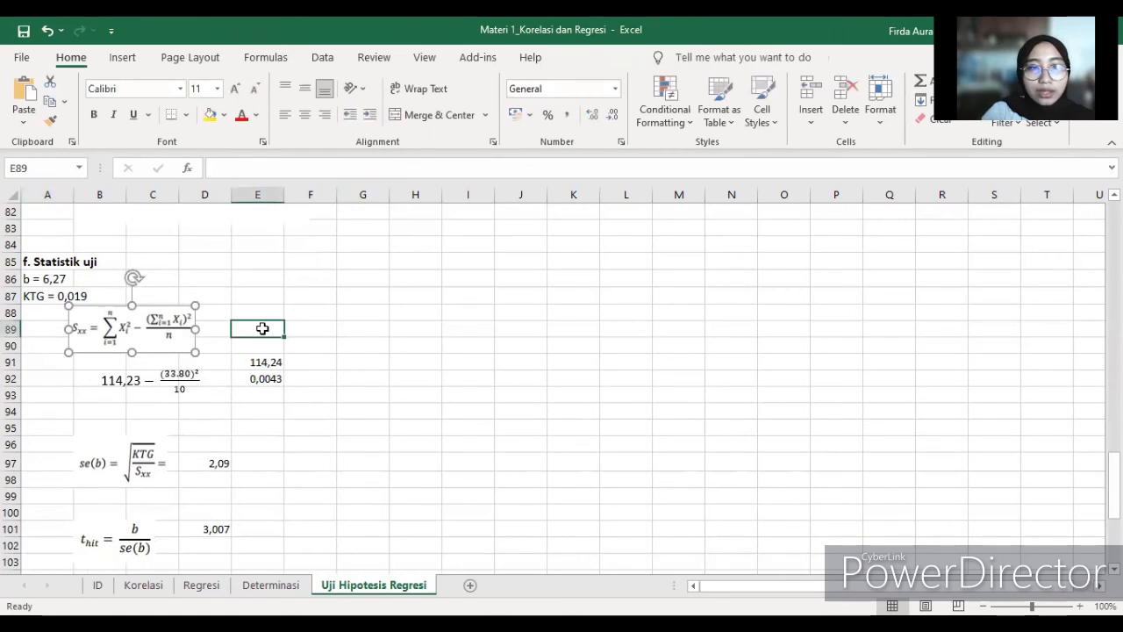
scroll(151, 334, "down", 1)
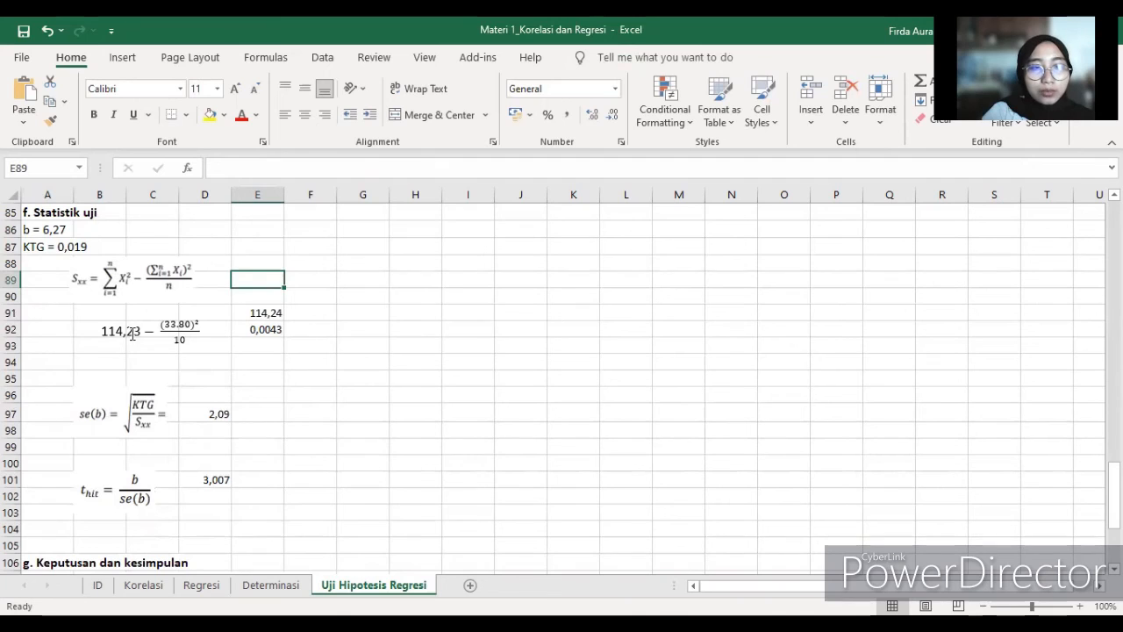
Inspect the numeric substitution into the Sxx formula and the cell formula behind its result in E92
scroll(131, 333, "up", 1)
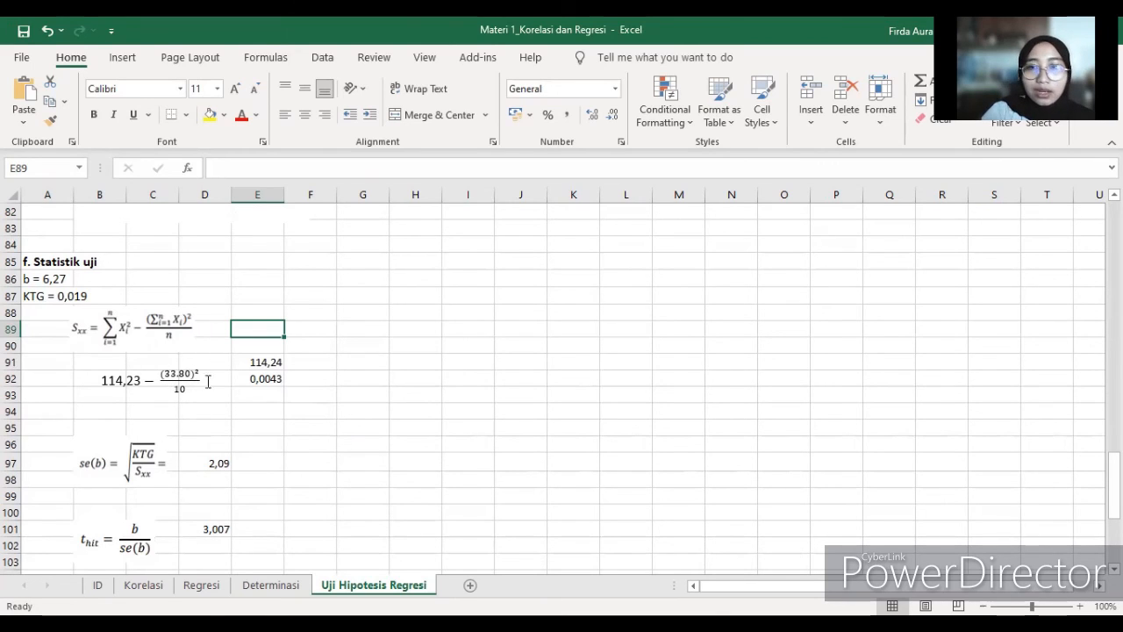
left_click(165, 376)
left_click(273, 383)
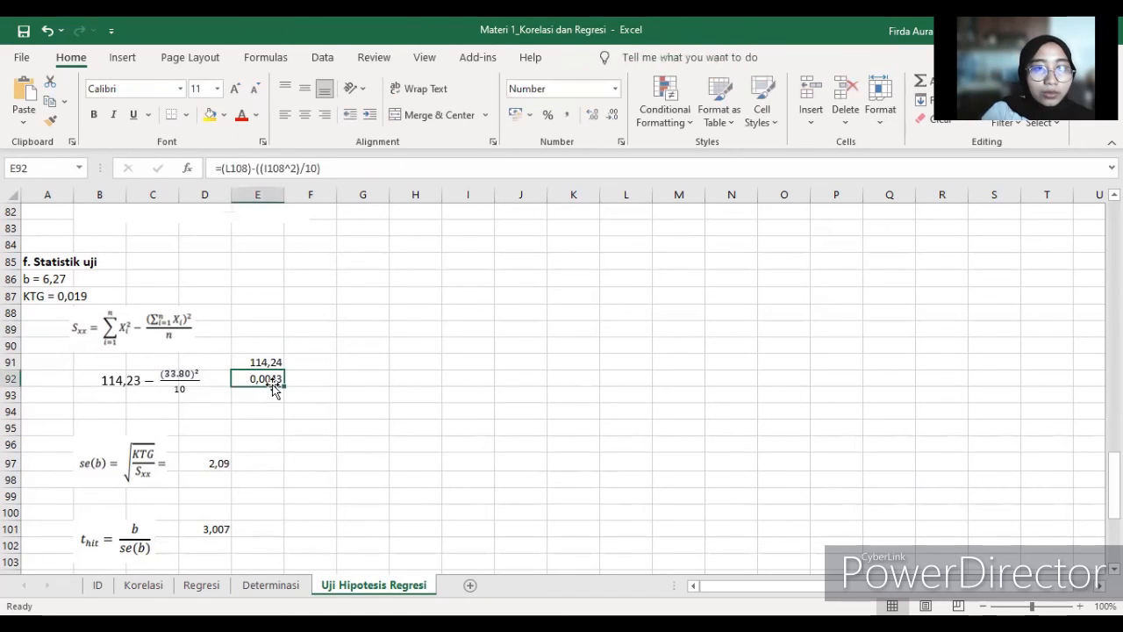
scroll(264, 351, "down", 1)
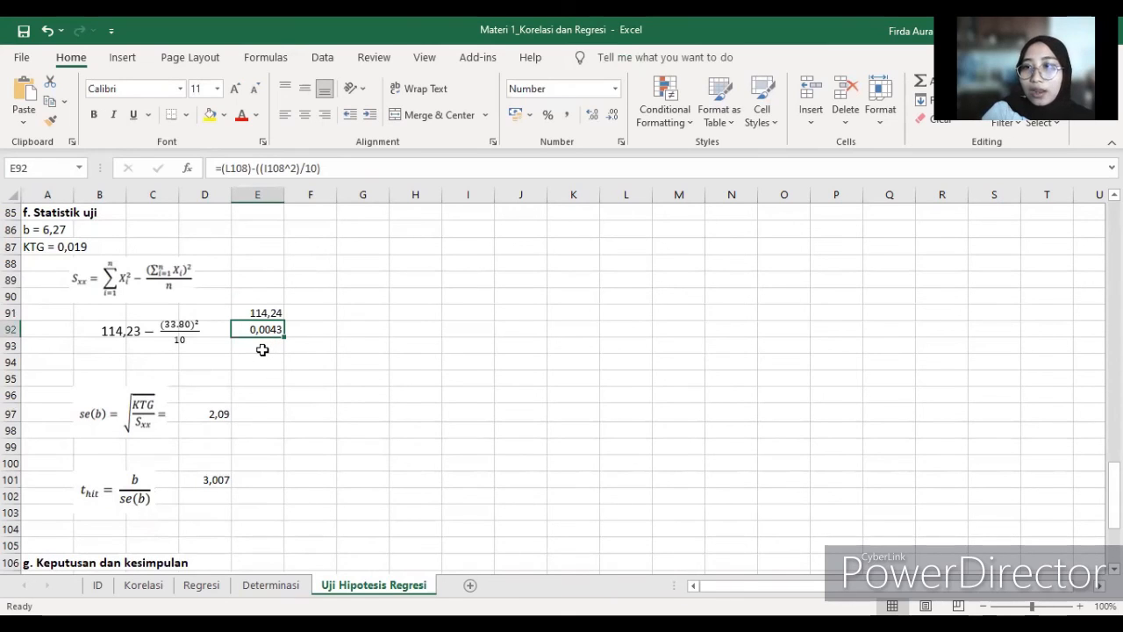
left_click(223, 330)
left_click(287, 379)
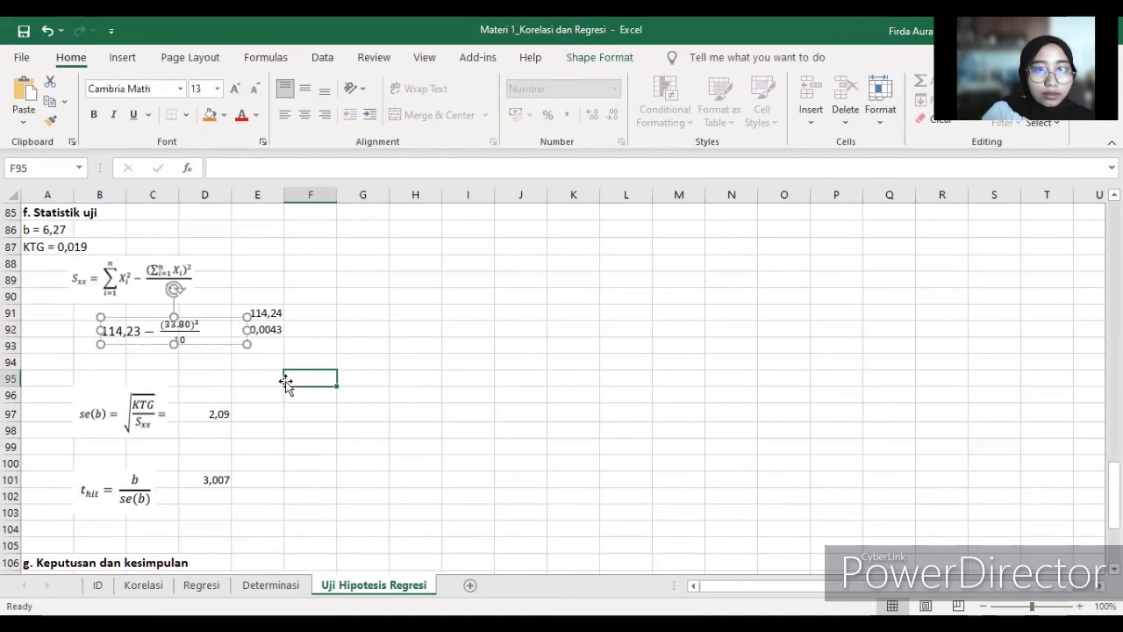
Examine the se(b) formula and its result in D97, relating it to the KTG and Sxx values above
scroll(195, 372, "down", 1)
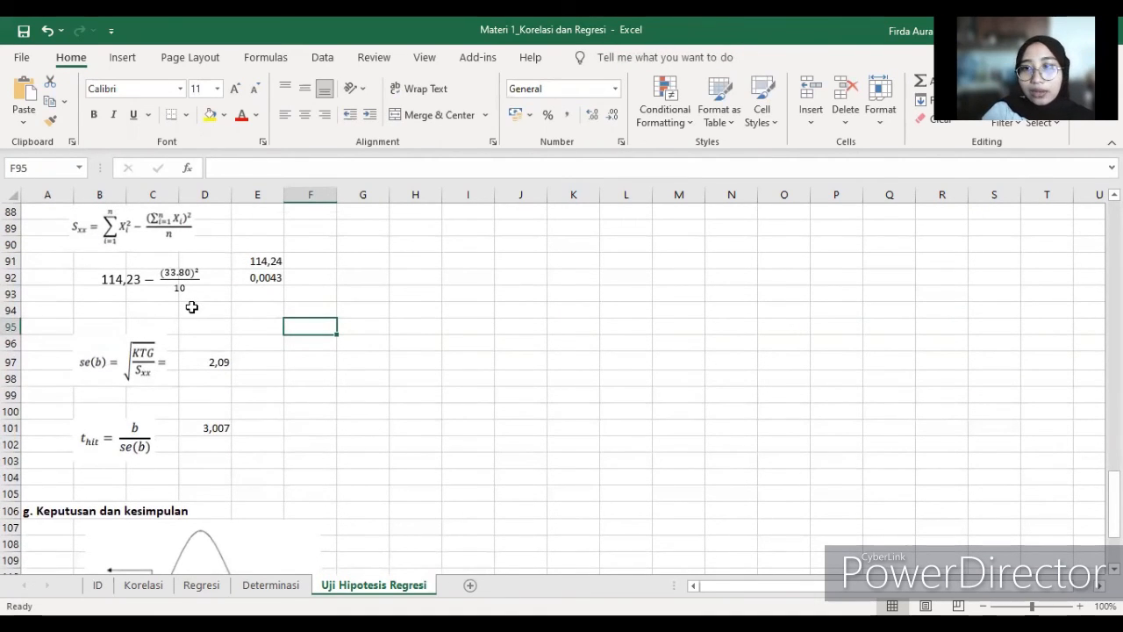
scroll(191, 306, "down", 1)
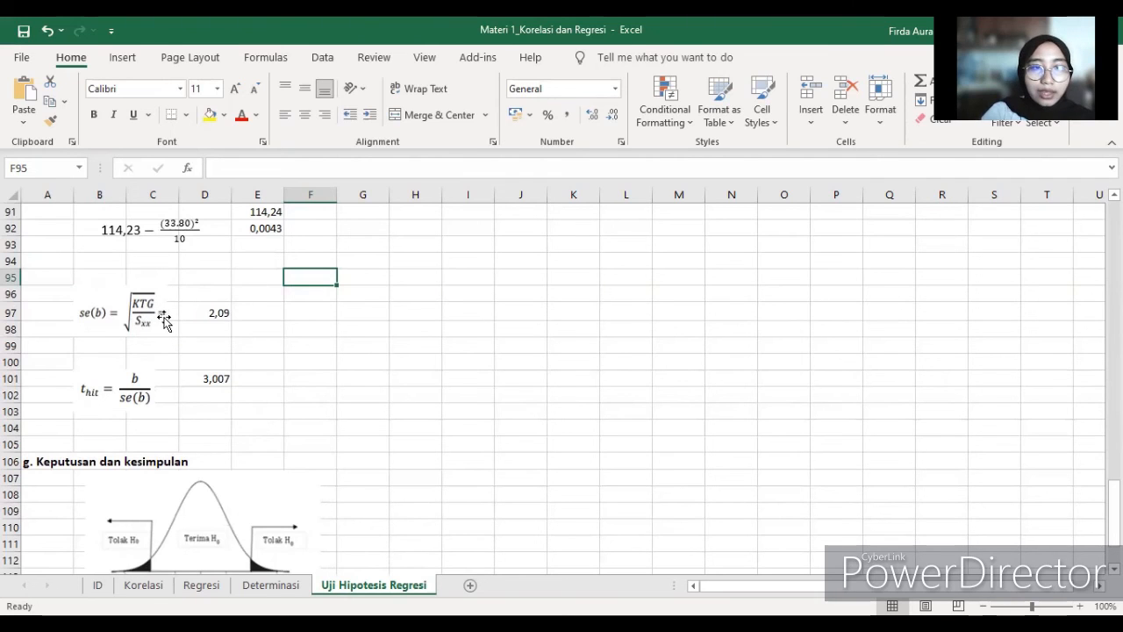
scroll(178, 344, "up", 2)
scroll(178, 345, "up", 1)
scroll(175, 350, "down", 1)
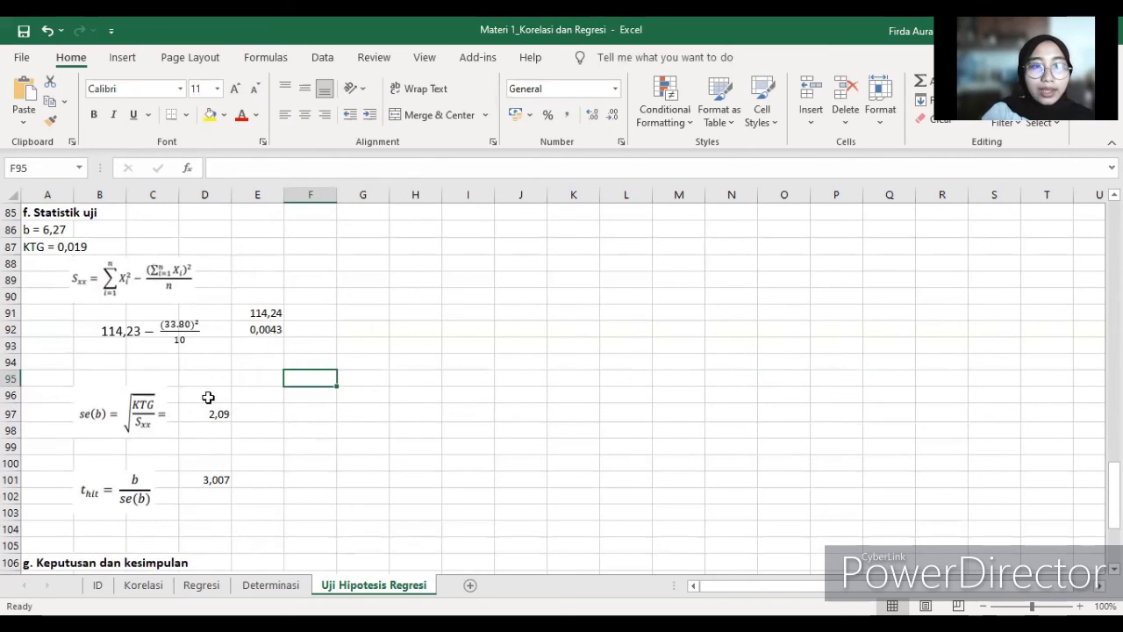
scroll(210, 393, "down", 1)
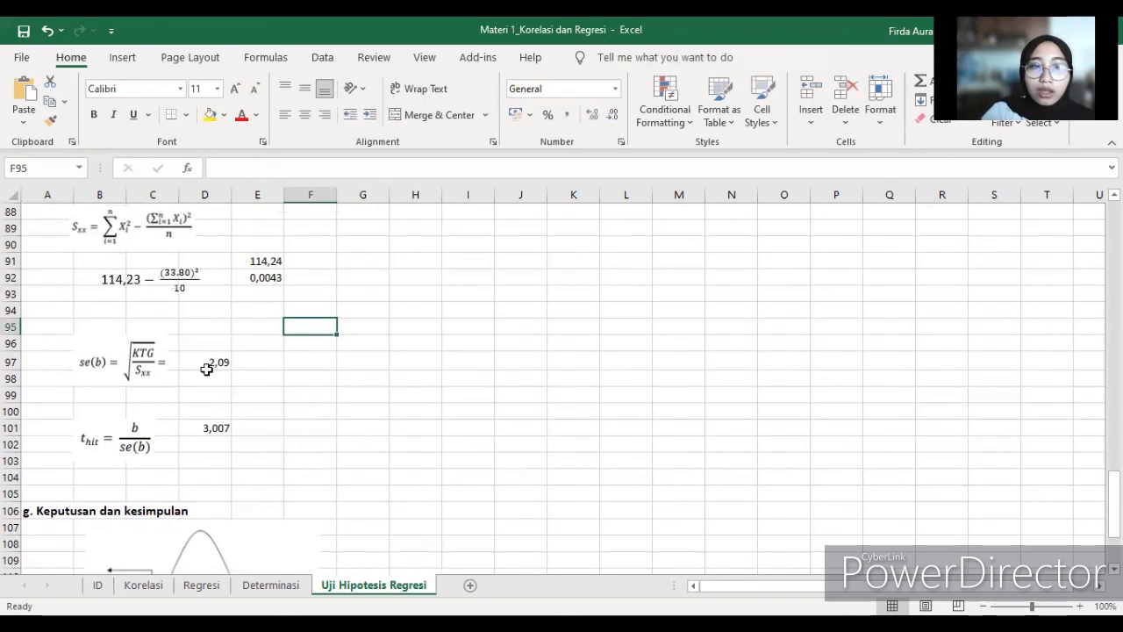
Inspect the cell formula behind se(b) in D97 and the t_hit formula with its calculation in D101, relating them to the values above
left_click(211, 365)
scroll(221, 381, "down", 2)
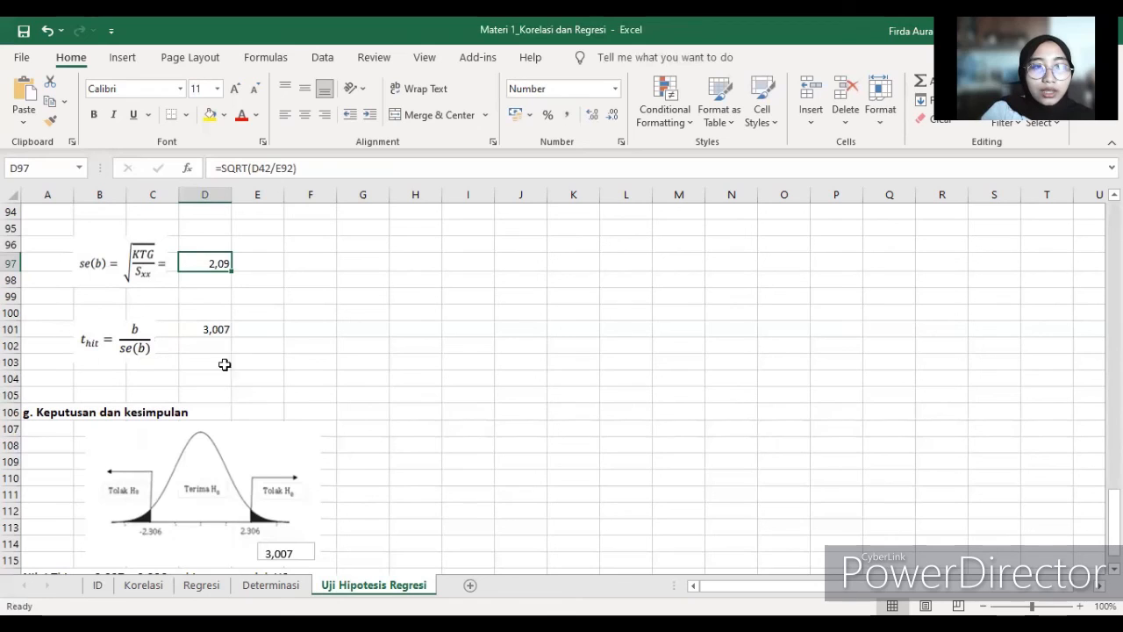
left_click(127, 345)
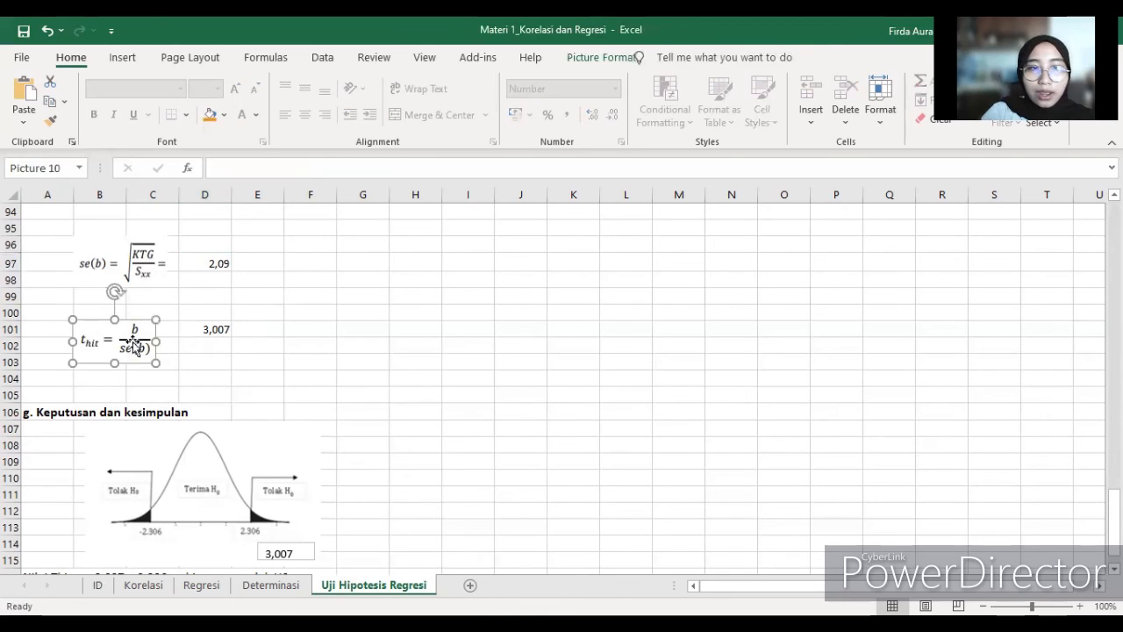
left_click(193, 362)
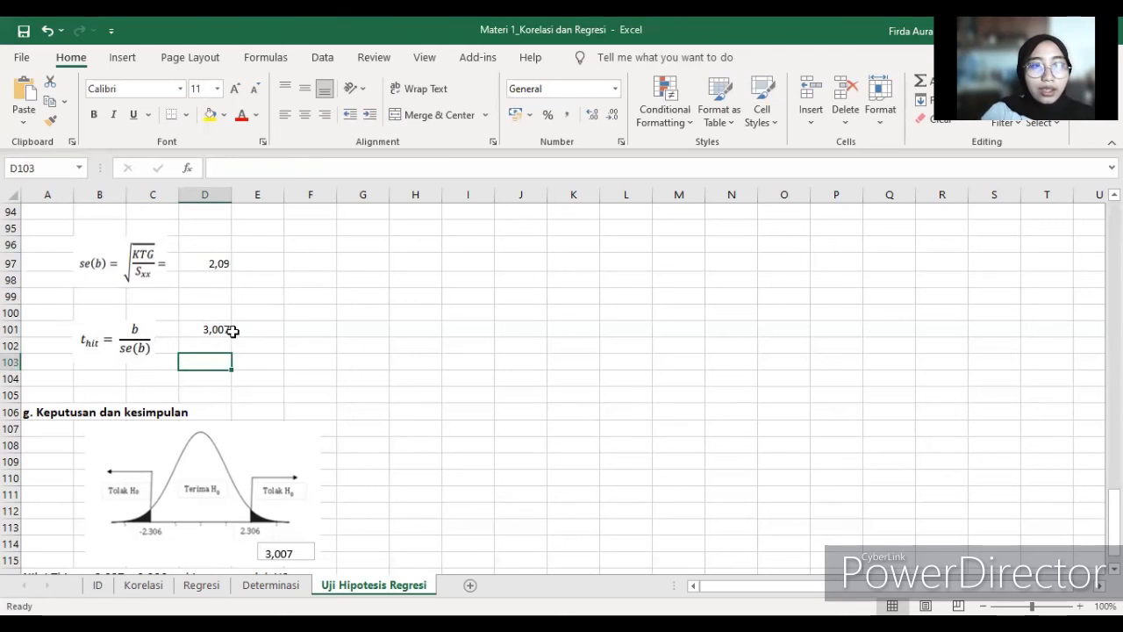
scroll(230, 342, "up", 2)
scroll(223, 359, "up", 3)
scroll(219, 365, "down", 2)
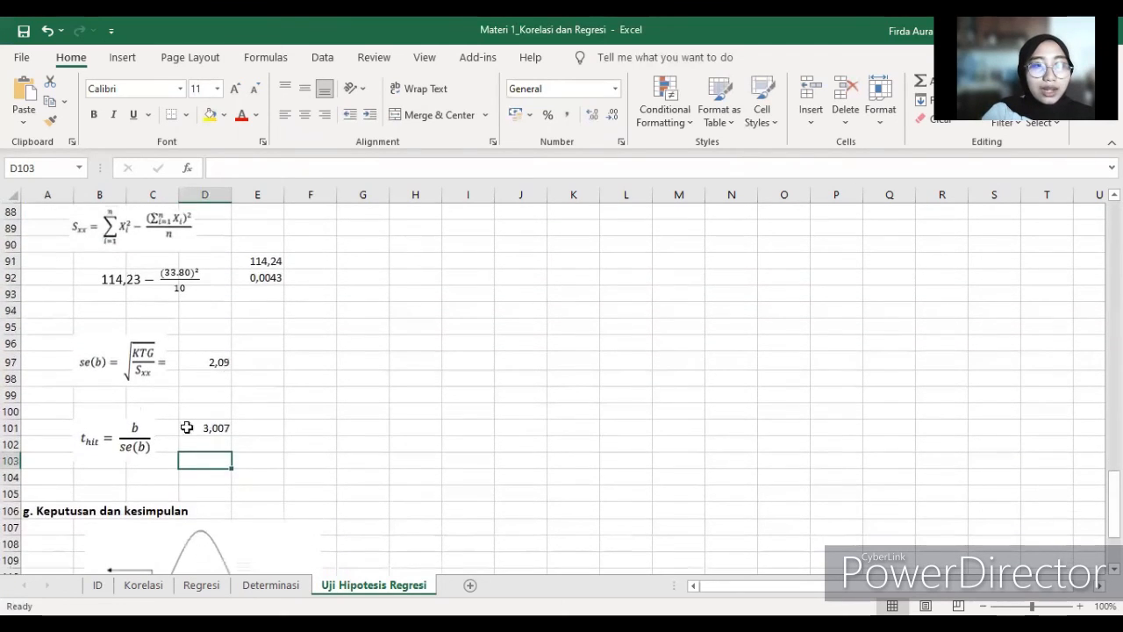
scroll(107, 340, "up", 2)
scroll(246, 360, "down", 2)
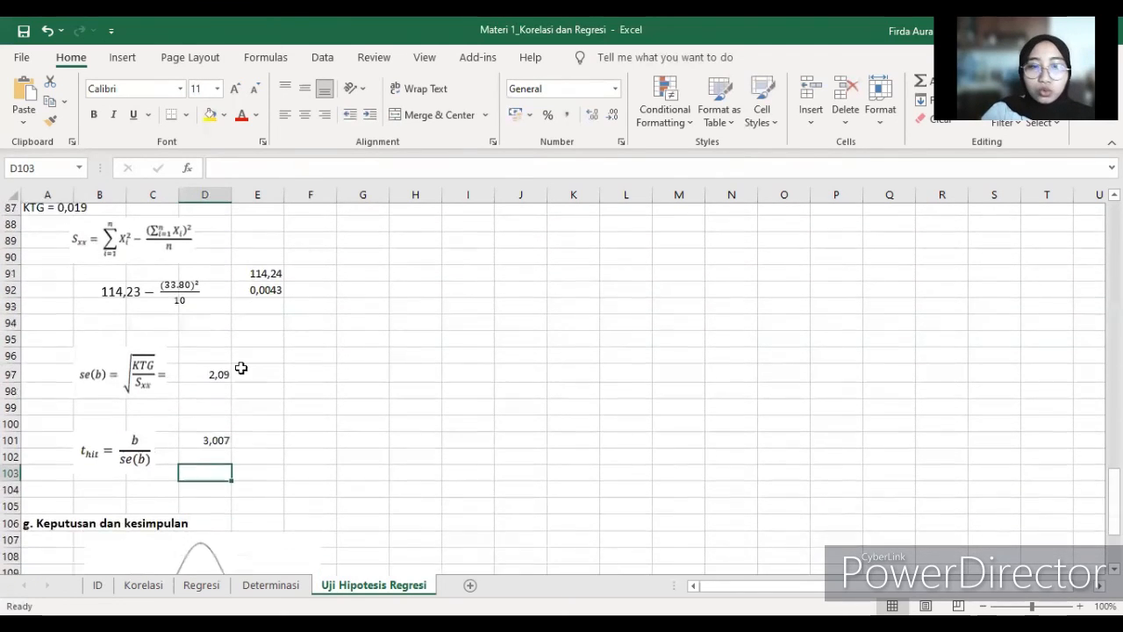
left_click(214, 428)
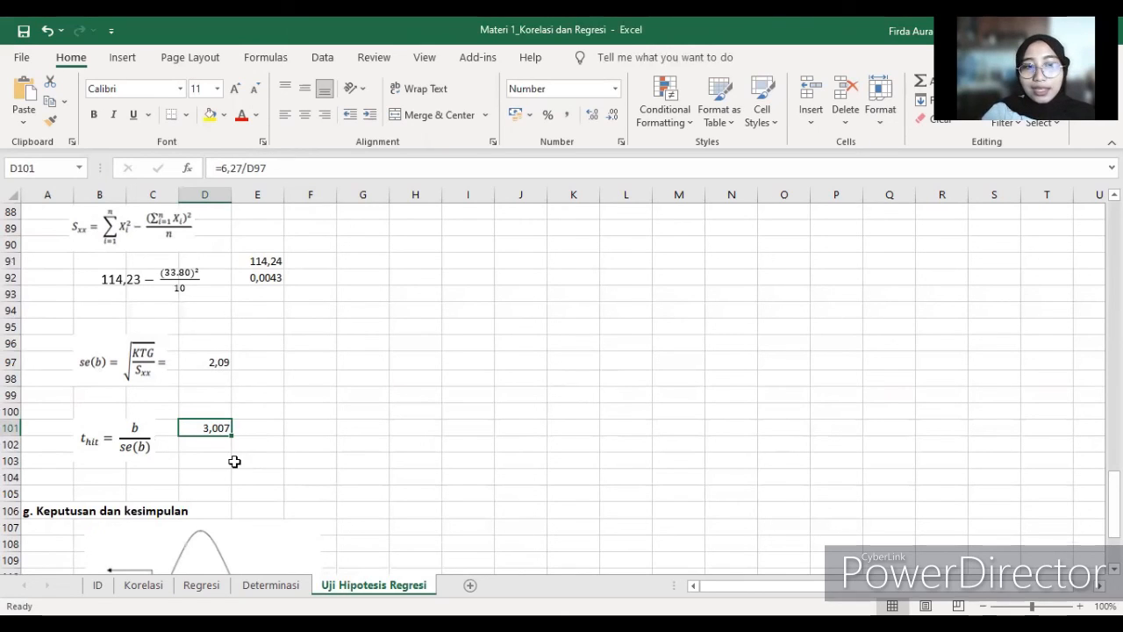
Review the t test's Keputusan dan kesimpulan section, comparing the calculated t with the critical points in the diagram and reading the written conclusion
scroll(320, 428, "down", 2)
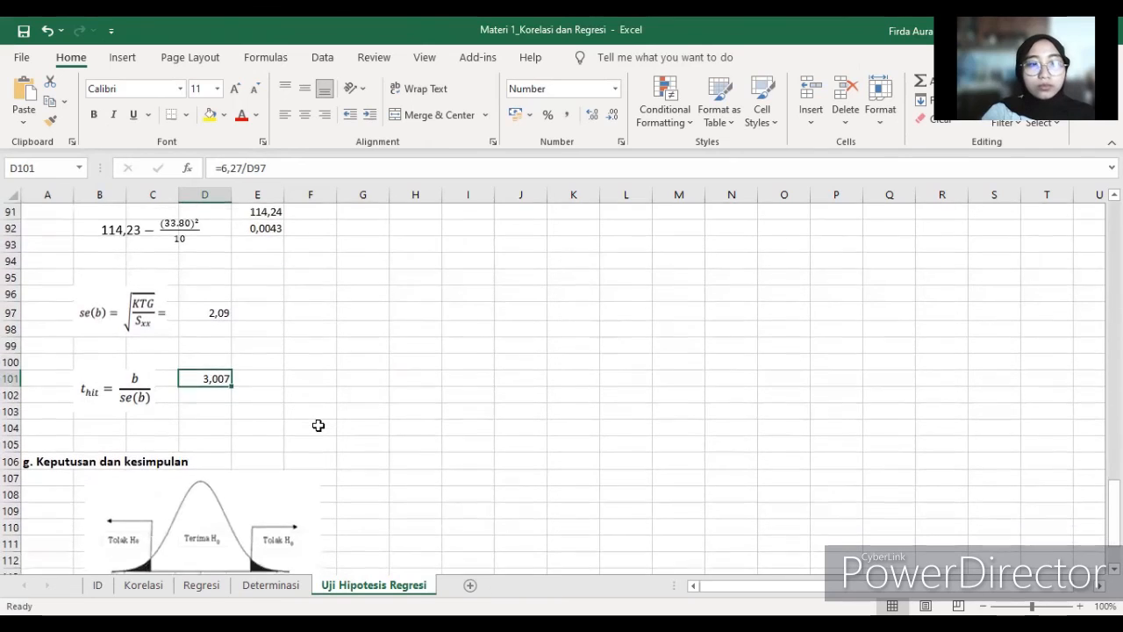
scroll(320, 428, "down", 2)
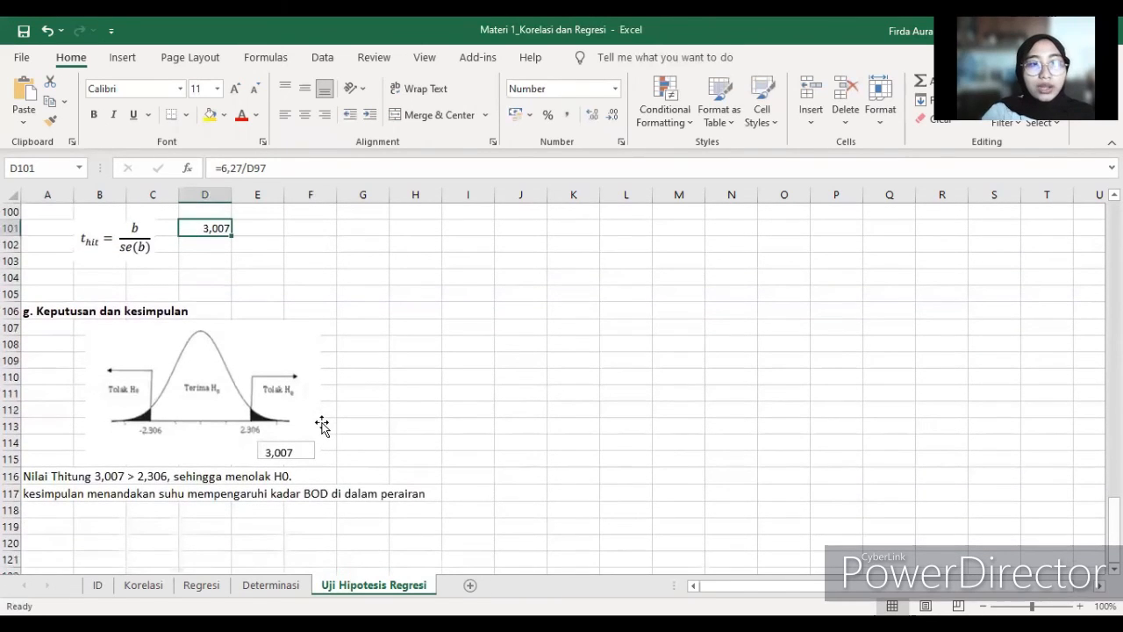
scroll(319, 444, "down", 3)
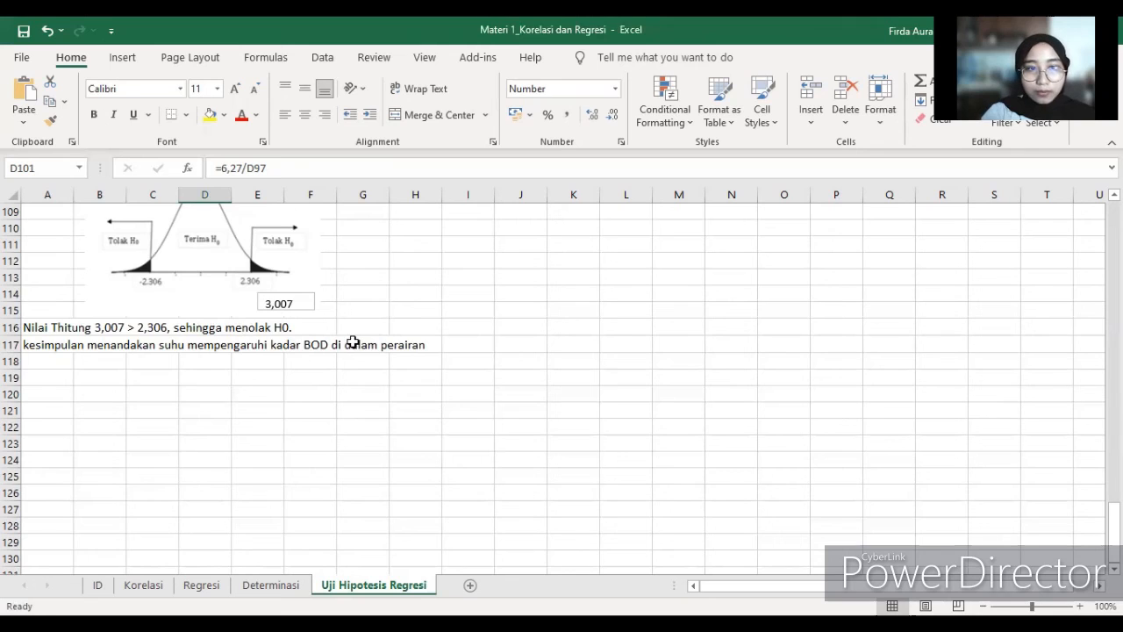
scroll(353, 340, "up", 1)
scroll(354, 338, "up", 1)
scroll(332, 348, "down", 2)
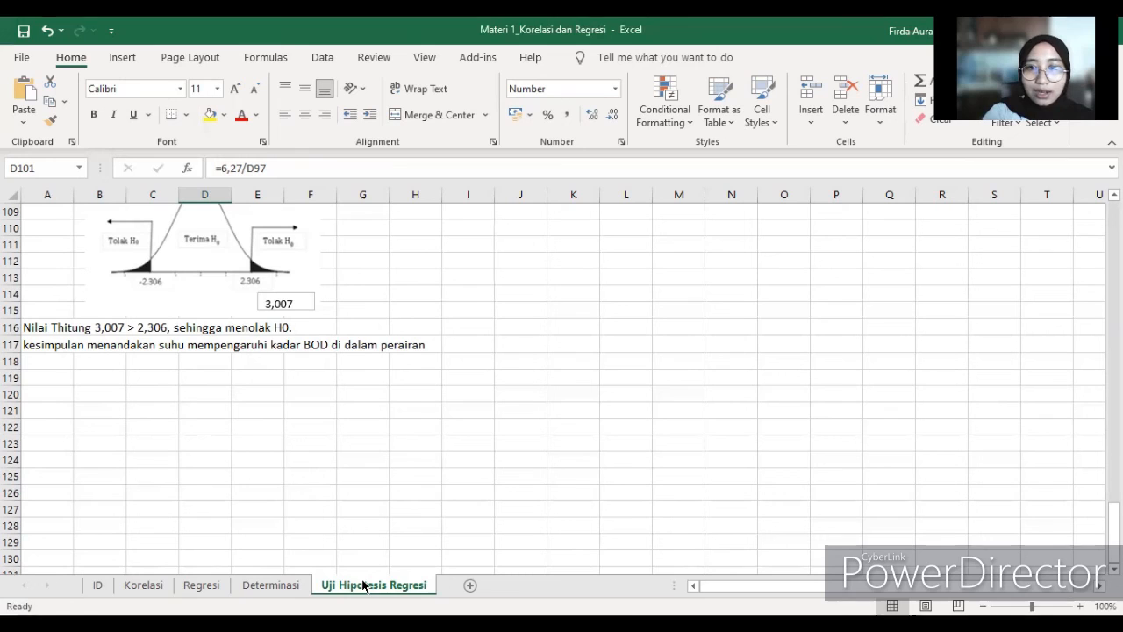
scroll(487, 348, "up", 2)
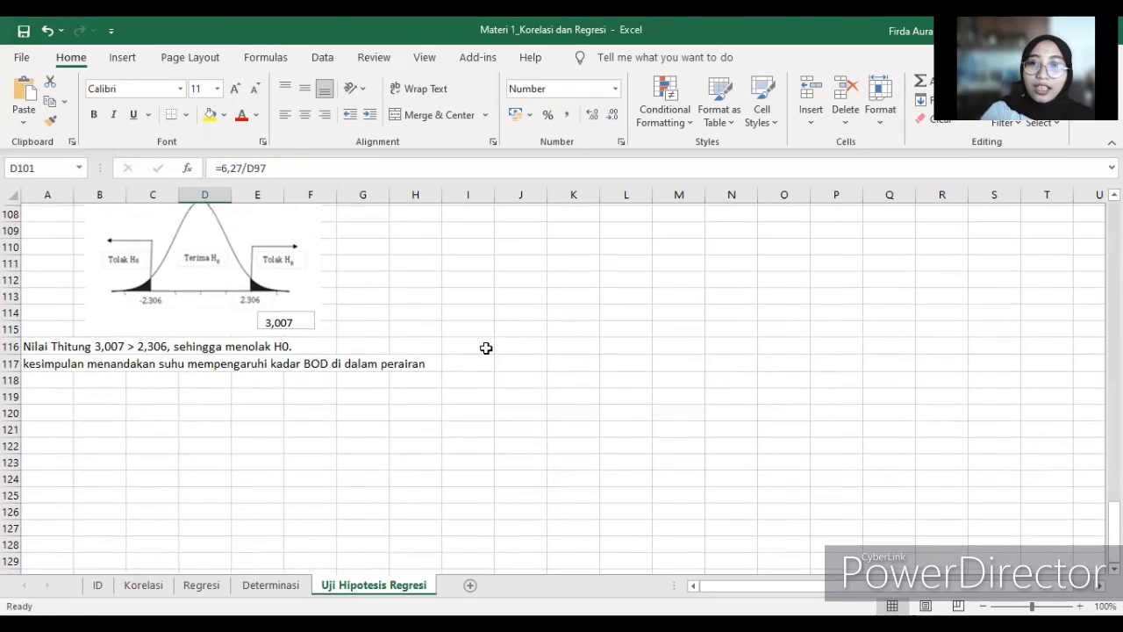
scroll(487, 349, "up", 1)
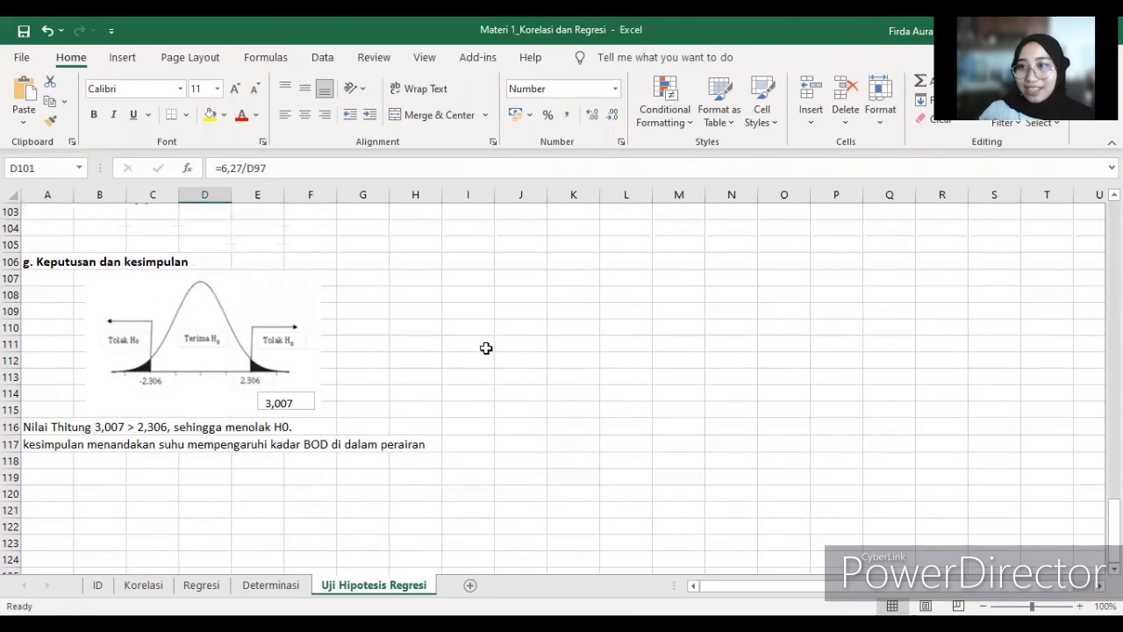